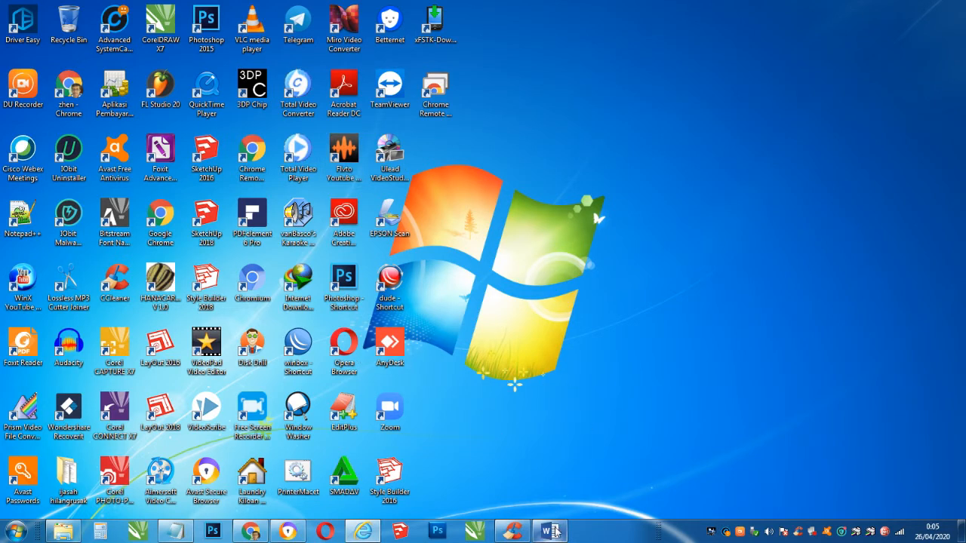
- Bring the SURAT KET LULUS letter back up and scroll through it
left_click(555, 532)
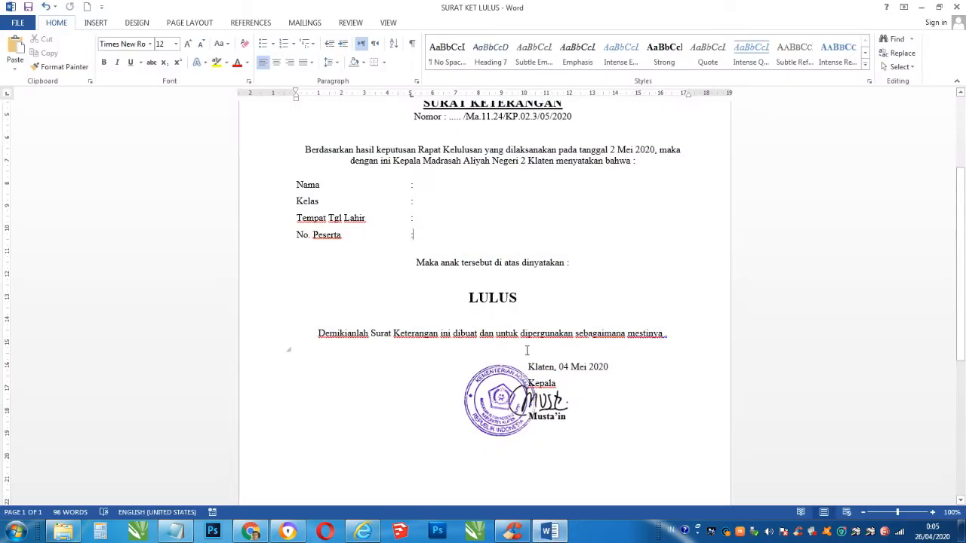
scroll(527, 351, "up", 4)
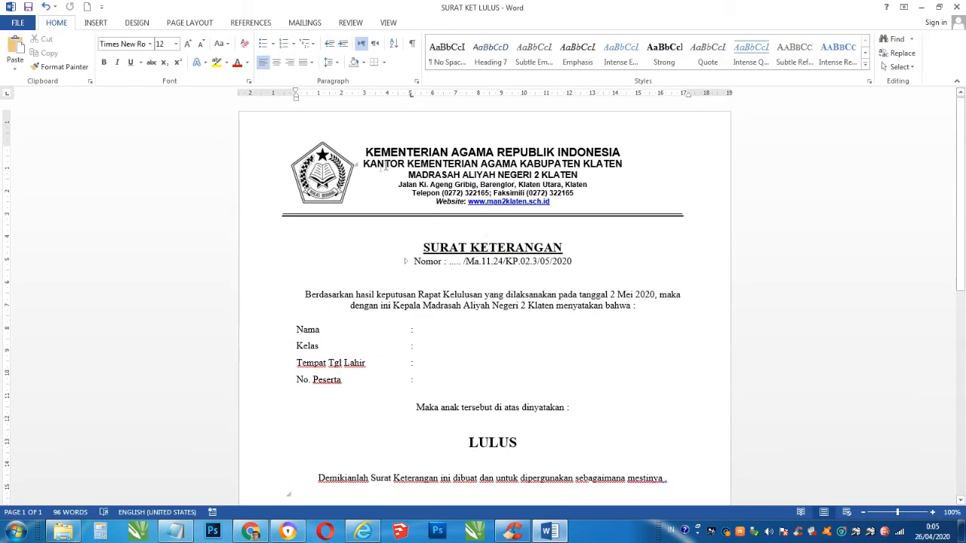
scroll(571, 219, "down", 2)
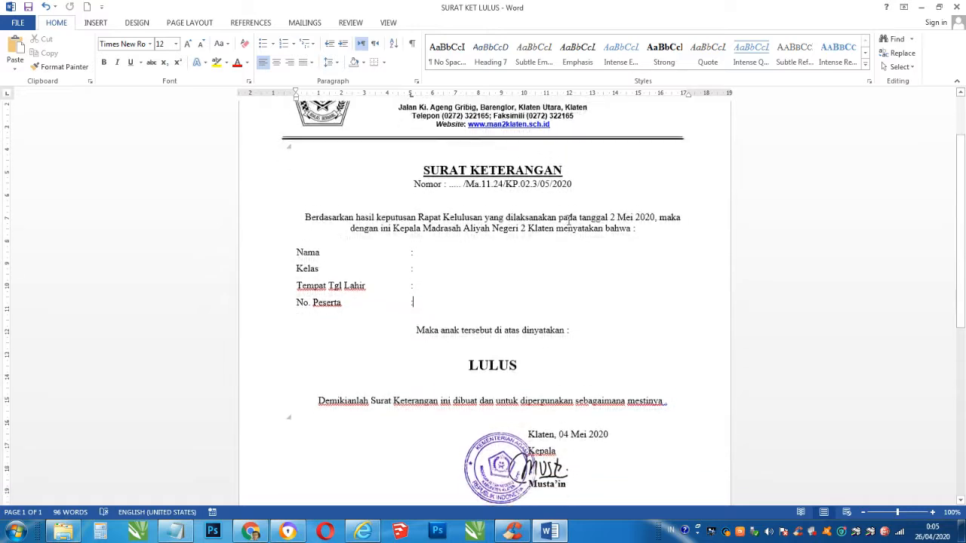
scroll(569, 219, "down", 5)
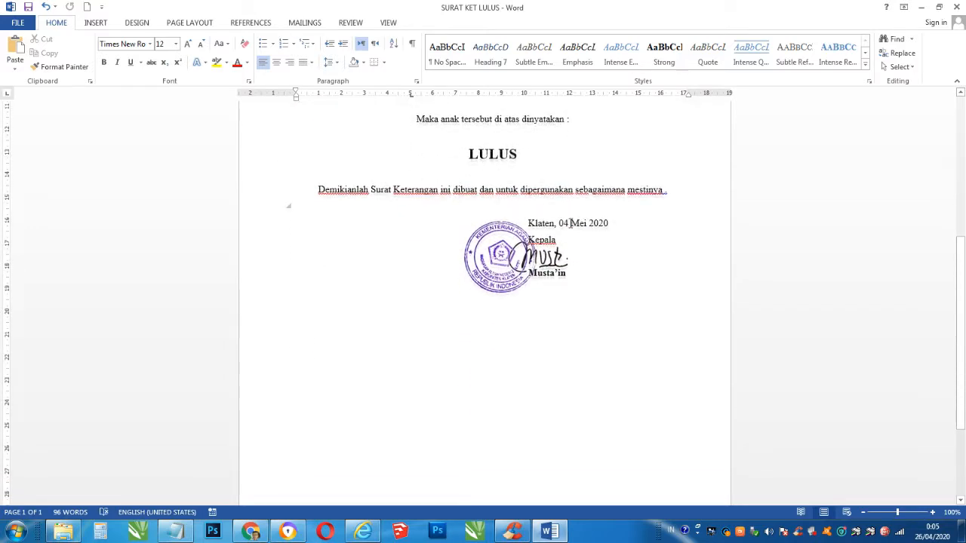
scroll(576, 271, "down", 2)
scroll(577, 275, "up", 4)
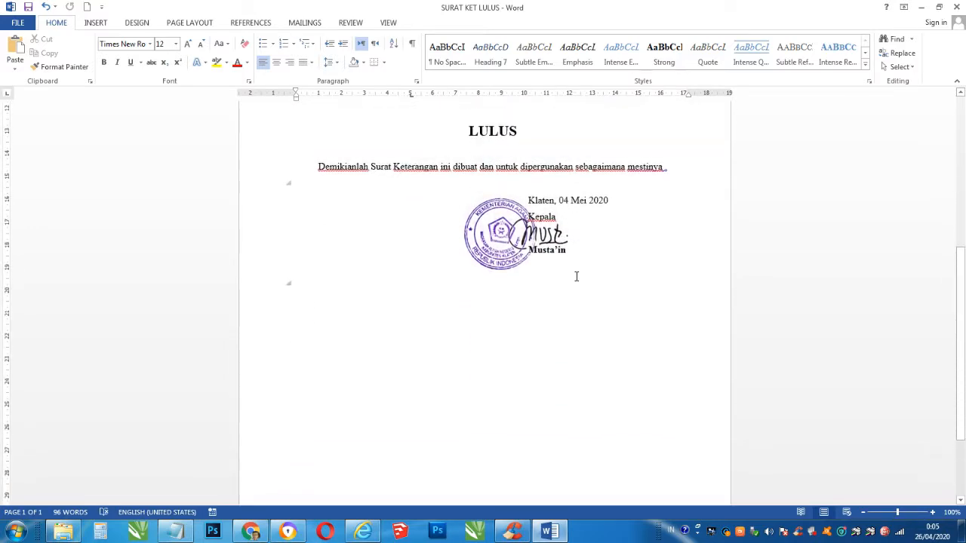
scroll(577, 276, "up", 5)
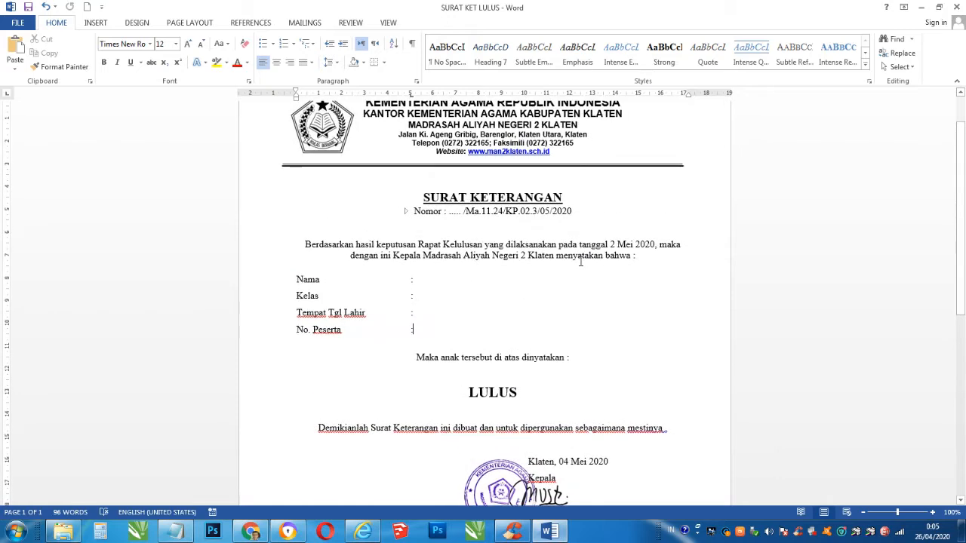
scroll(577, 221, "up", 1)
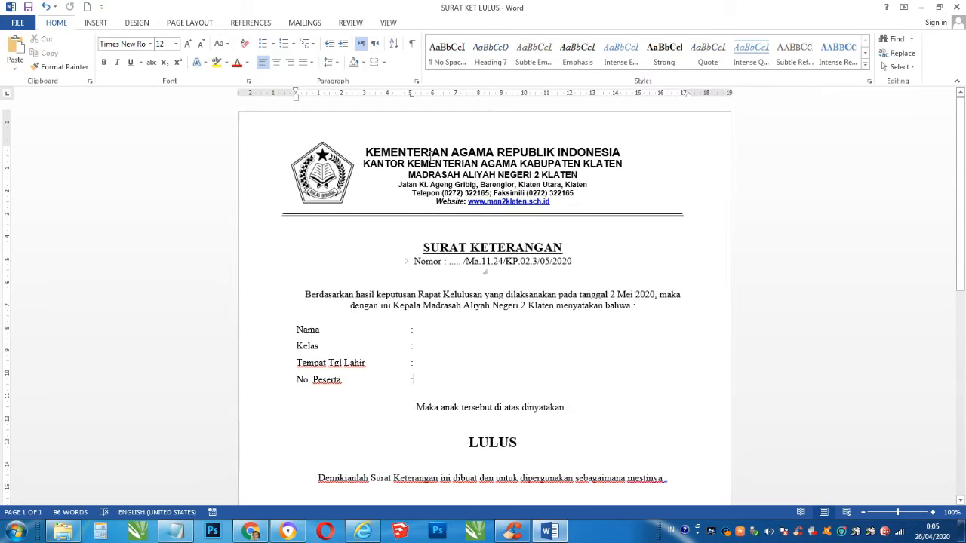
- Check the blank Nomor, Nama, Tempat Tgl Lahir and Kelas fields in the letter
double_click(450, 262)
scroll(377, 253, "down", 1)
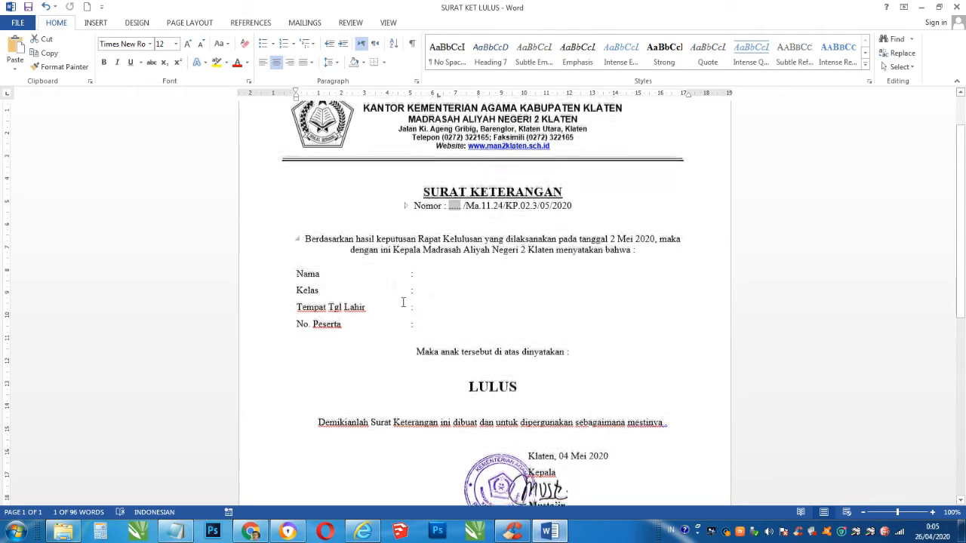
left_click(444, 287)
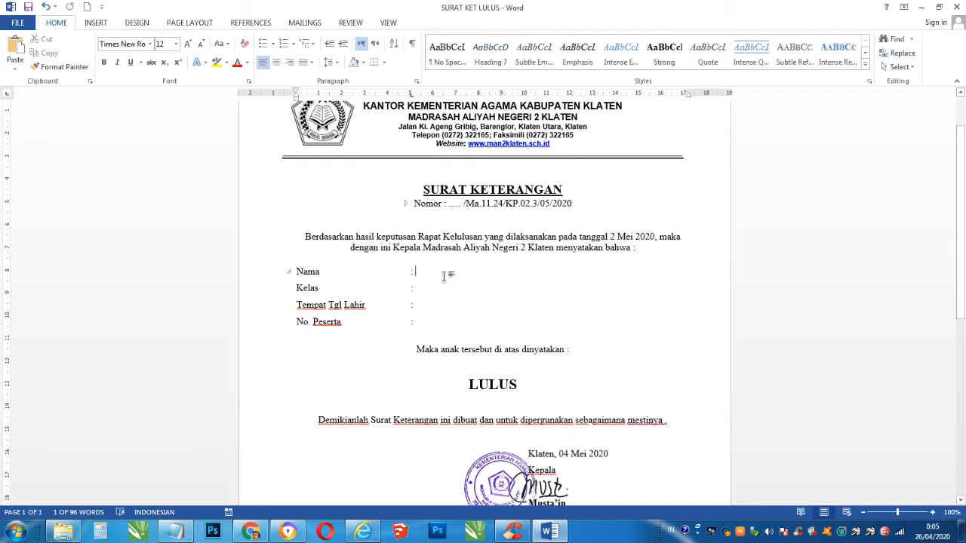
left_click(446, 302)
left_click(341, 243)
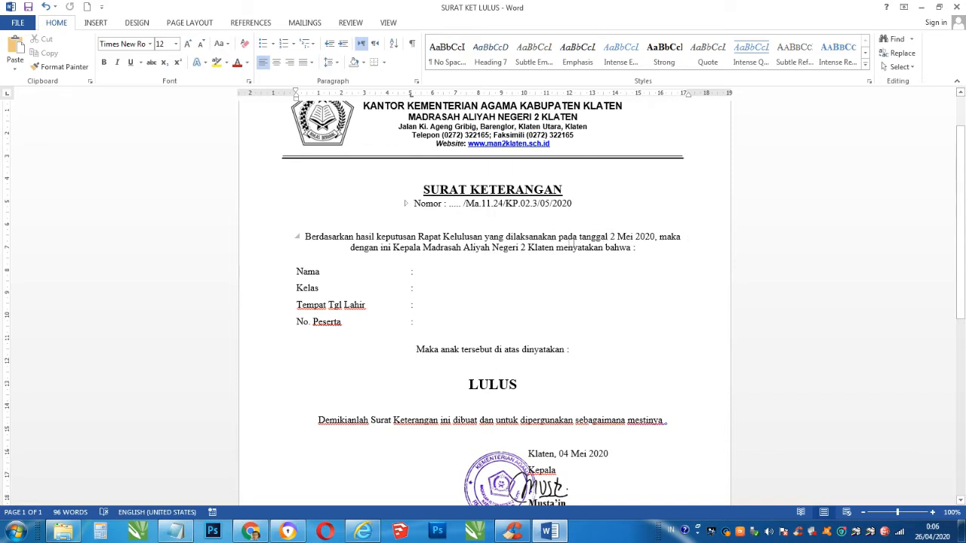
left_click(459, 288)
scroll(473, 411, "down", 2)
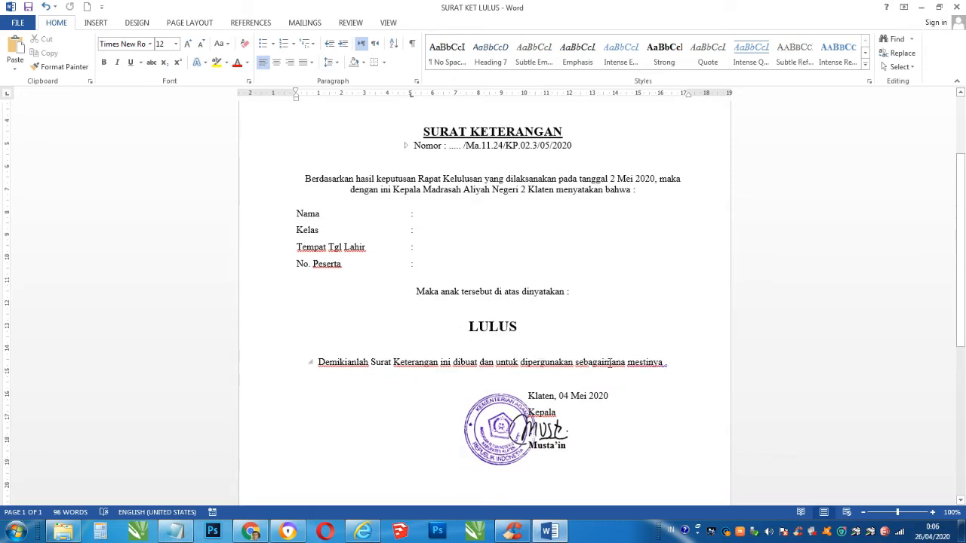
scroll(642, 361, "down", 1)
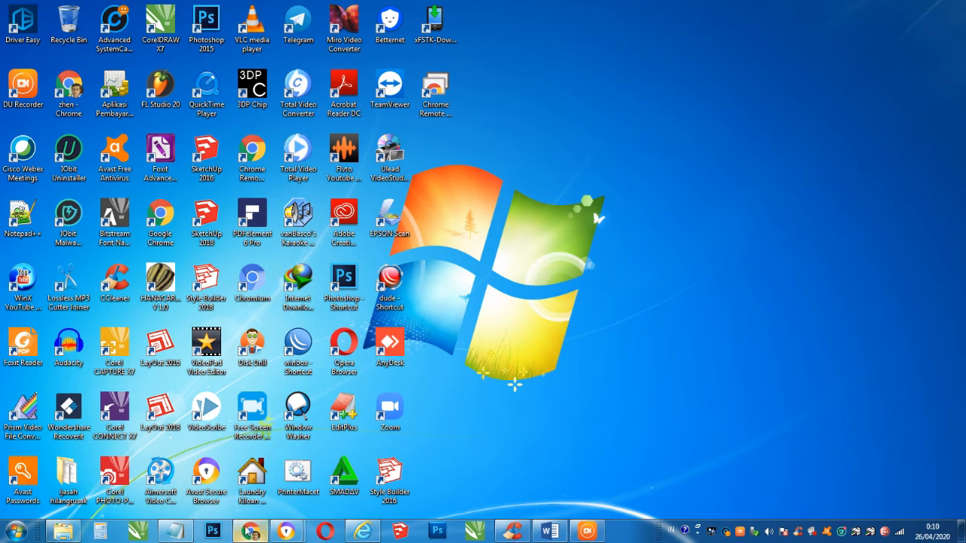
- Go from the Chrome Google homepage to Google Drive through the apps grid
mouse_move(249, 532)
left_click(249, 532)
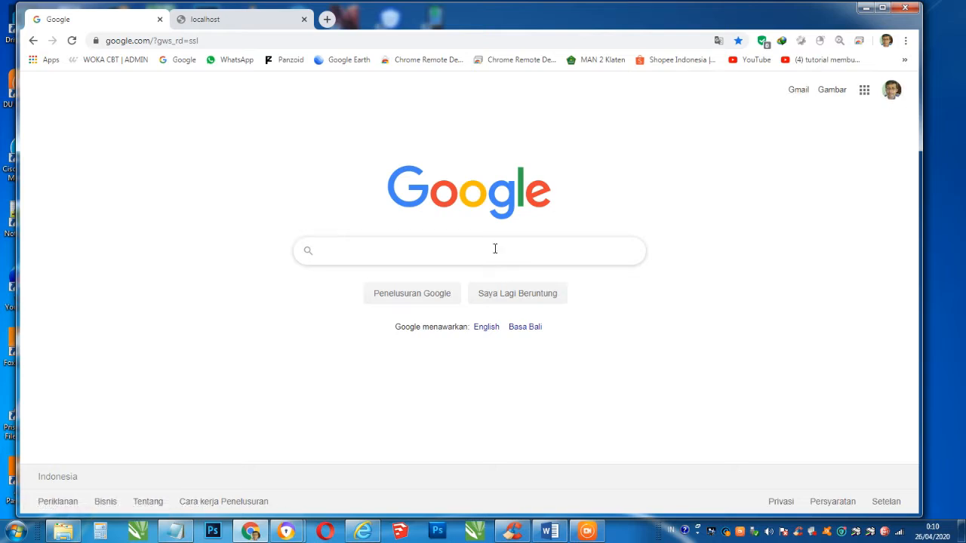
left_click(864, 90)
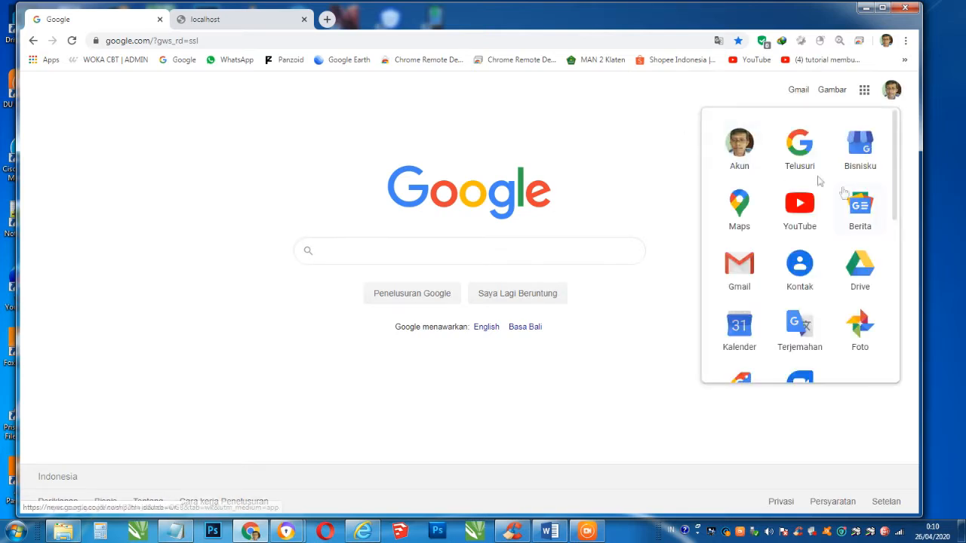
left_click(867, 276)
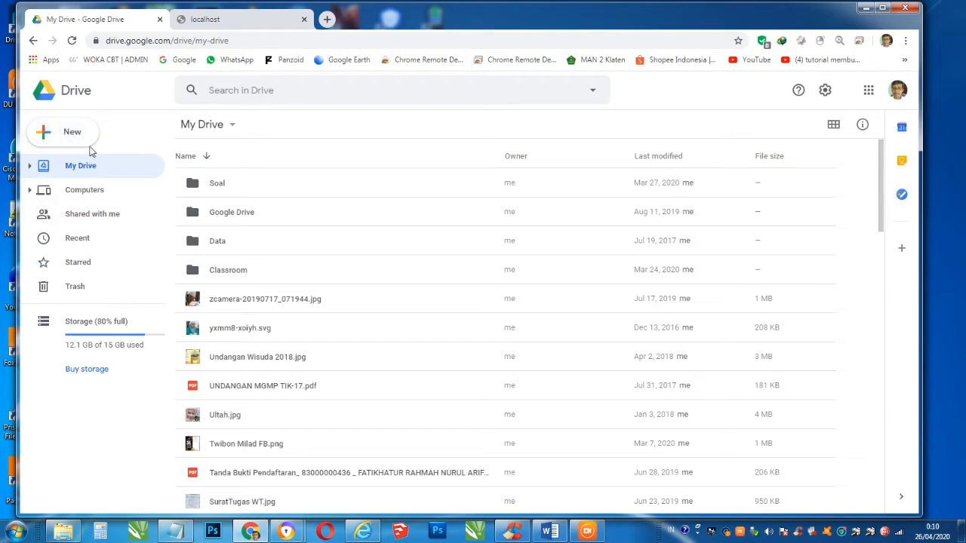
- Make a new My Drive folder called Kelulusan and go into it
left_click(50, 132)
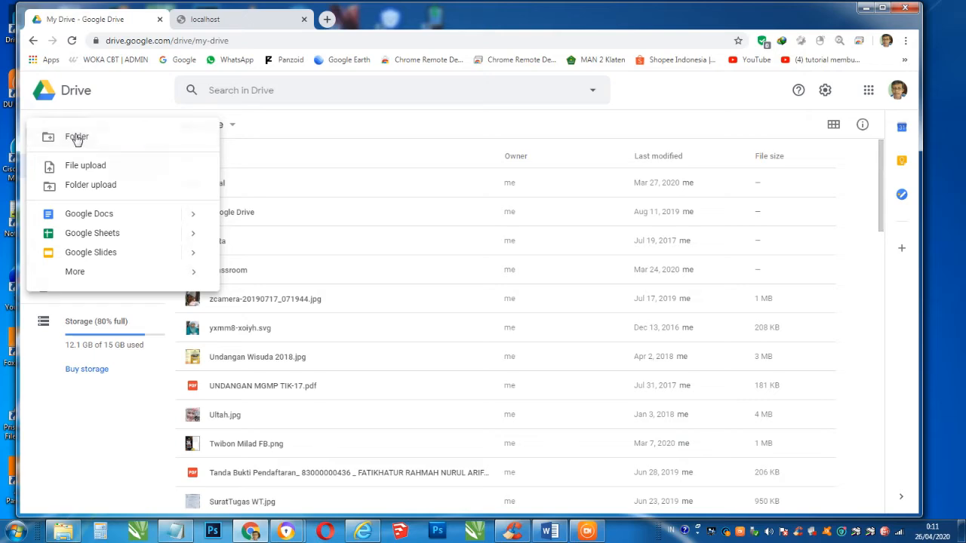
left_click(76, 138)
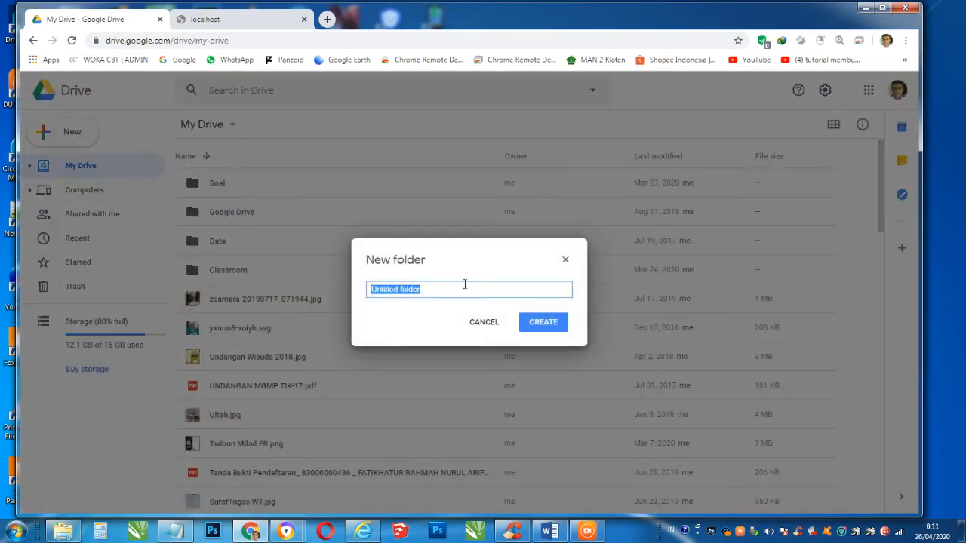
type("Kelulusan")
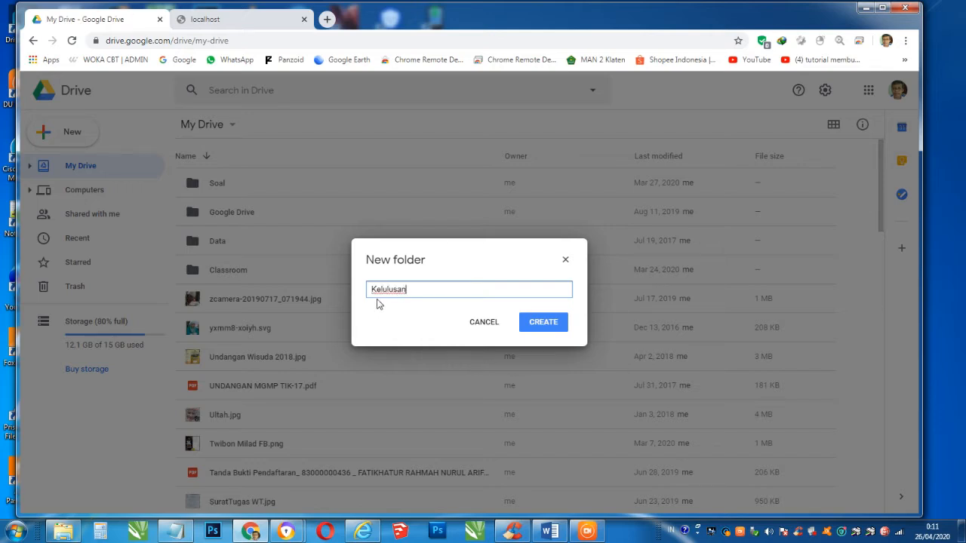
left_click(532, 315)
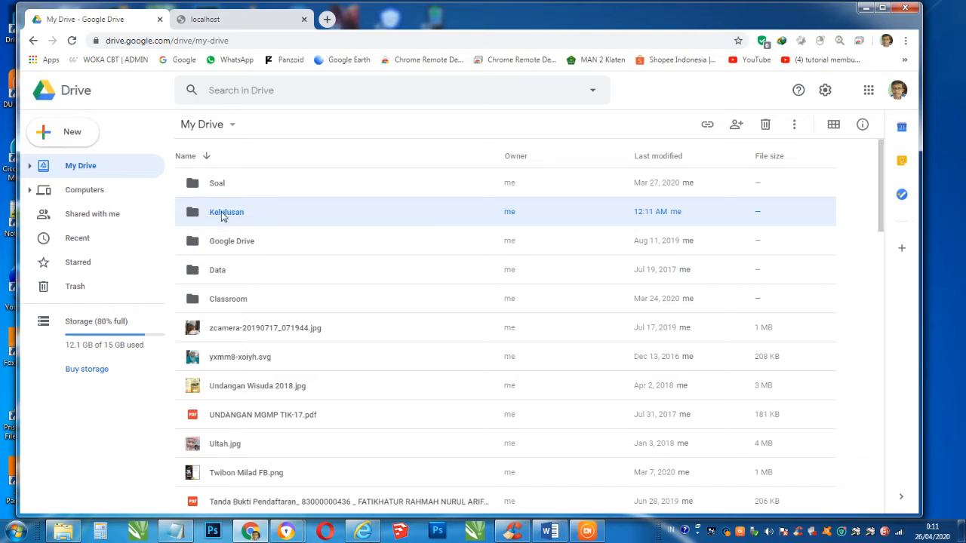
double_click(224, 214)
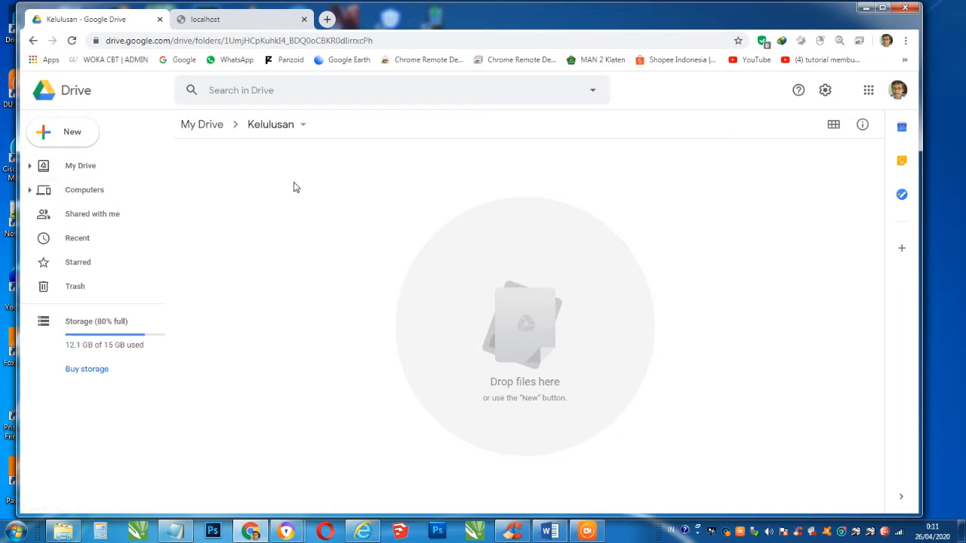
- Upload SURAT KET LULUS.docx from D:\Kelulusan into the Kelulusan Drive folder
right_click(298, 188)
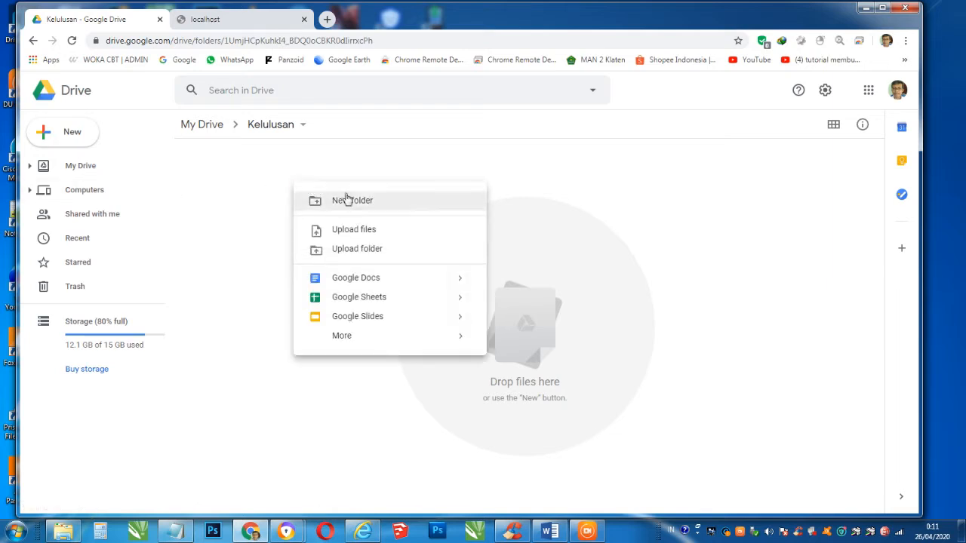
left_click(370, 230)
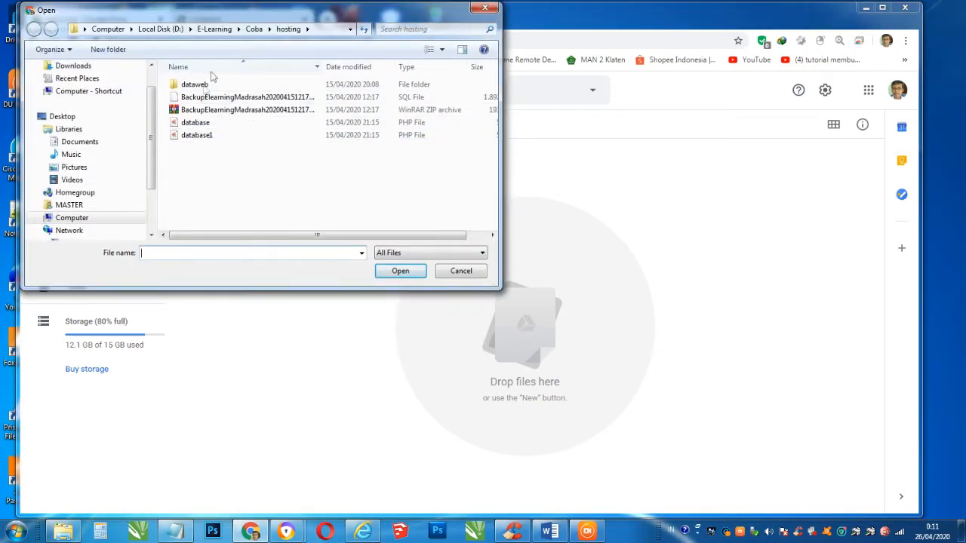
left_click(190, 28)
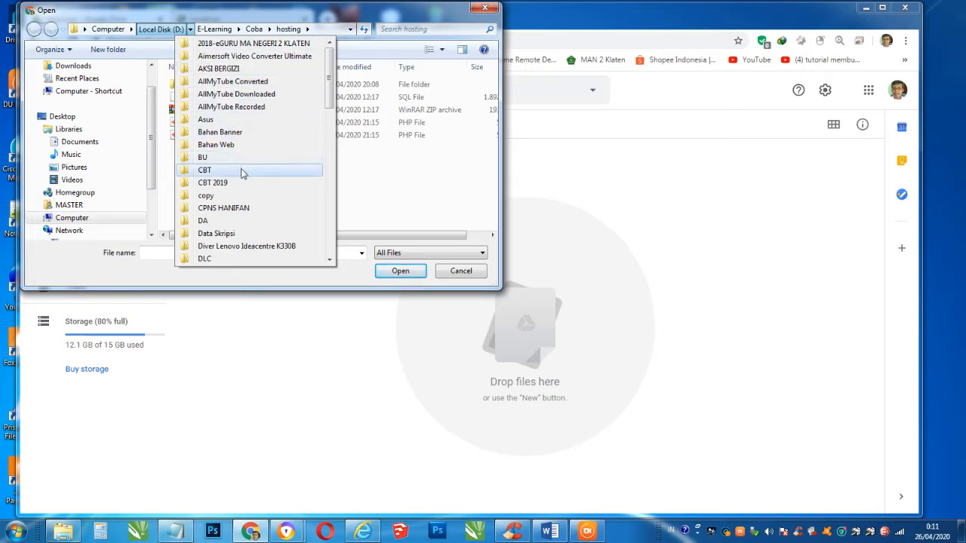
scroll(242, 174, "down", 3)
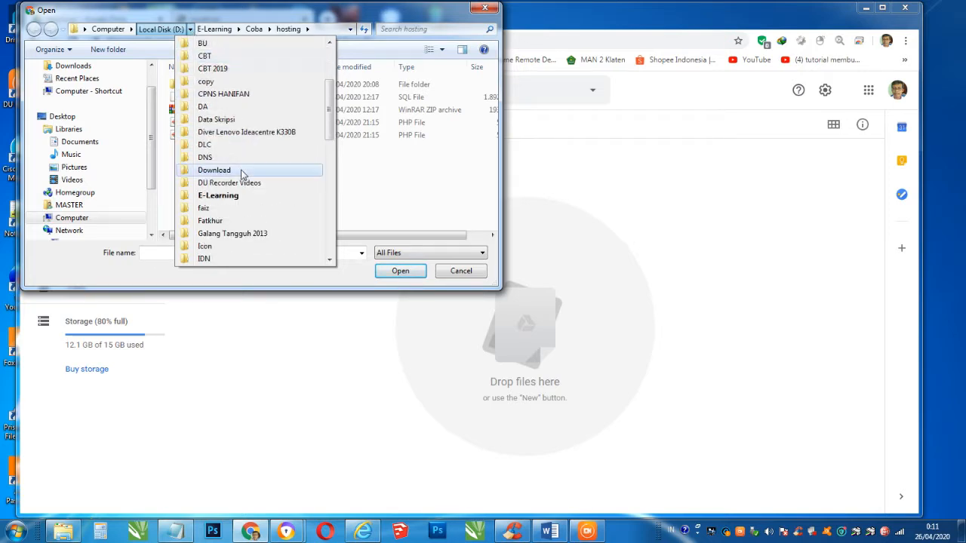
scroll(242, 192, "down", 2)
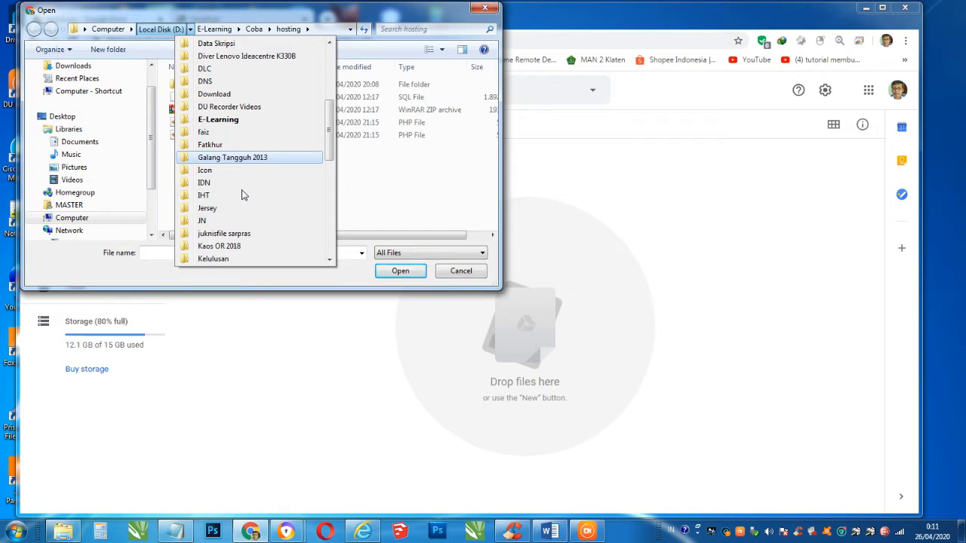
scroll(242, 194, "down", 1)
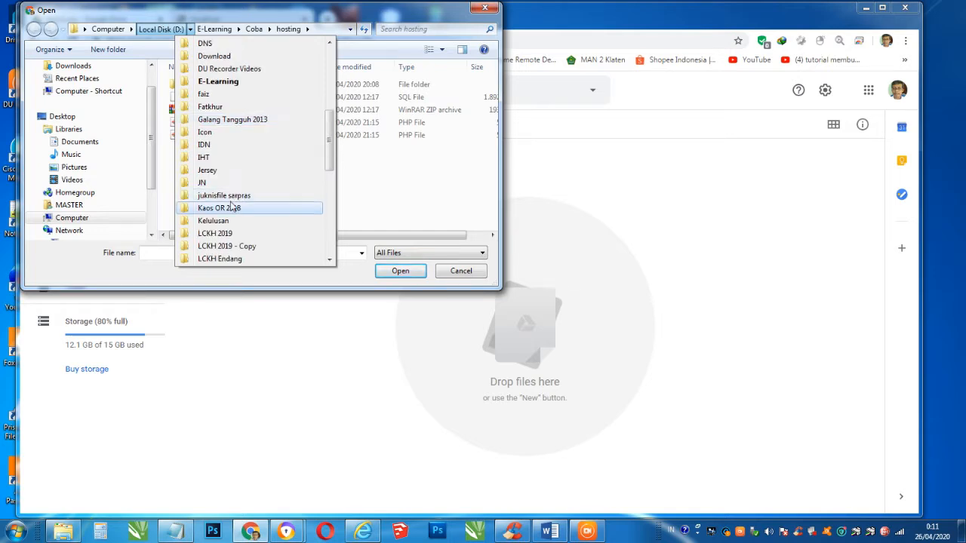
left_click(223, 221)
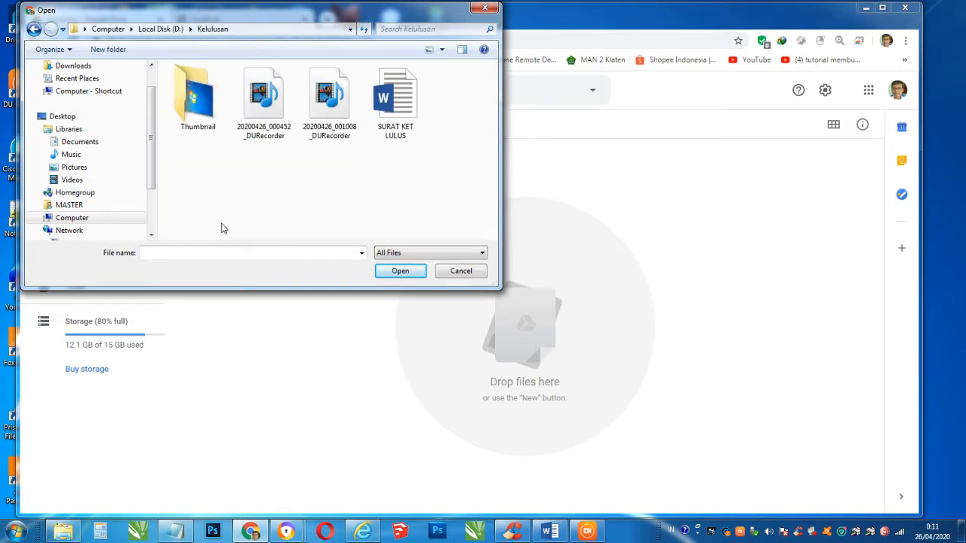
left_click(395, 131)
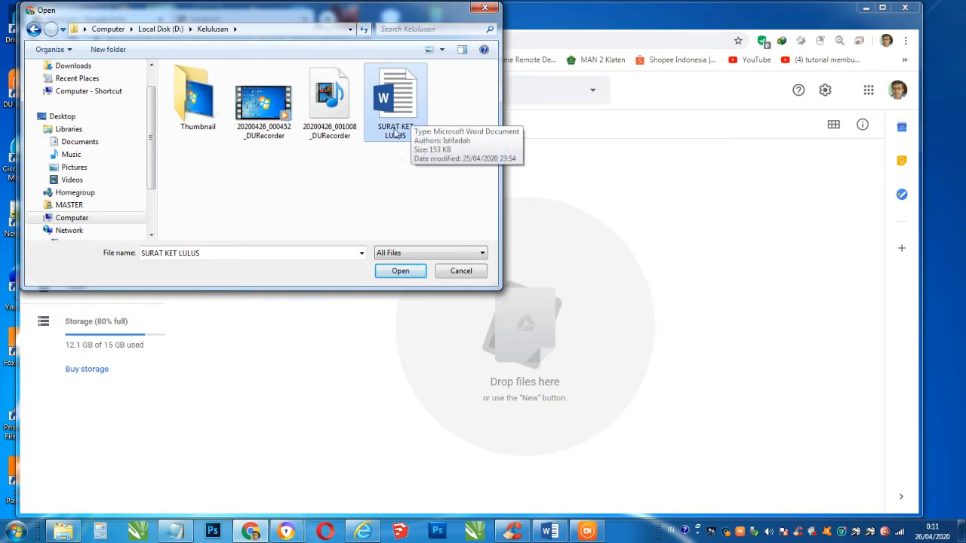
left_click(411, 273)
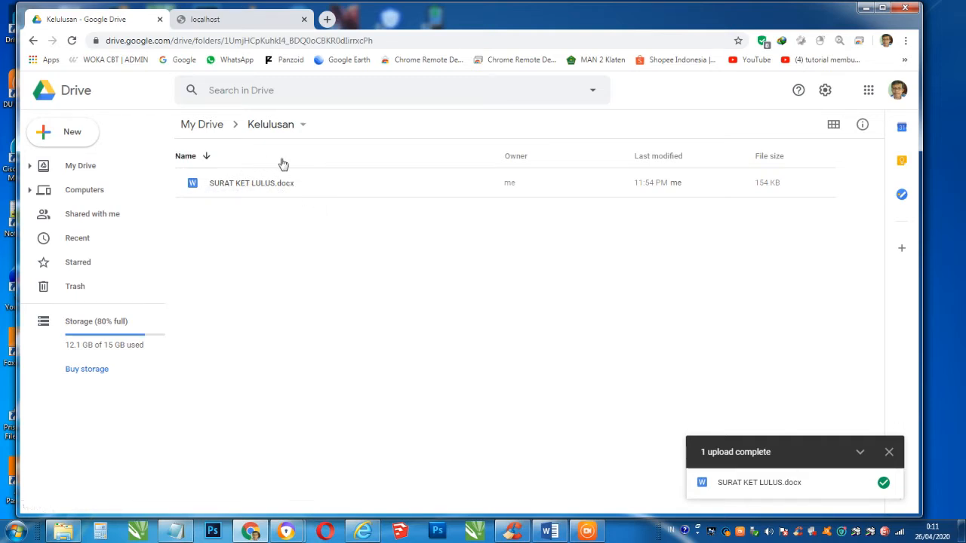
- Preview SURAT KET LULUS.docx and open it with Google Docs
double_click(265, 183)
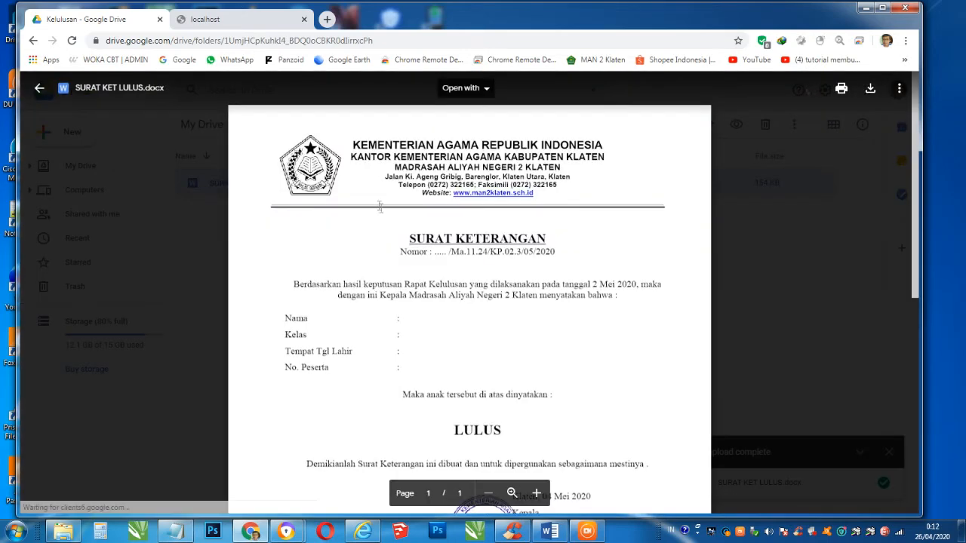
scroll(393, 238, "down", 5)
scroll(394, 239, "up", 3)
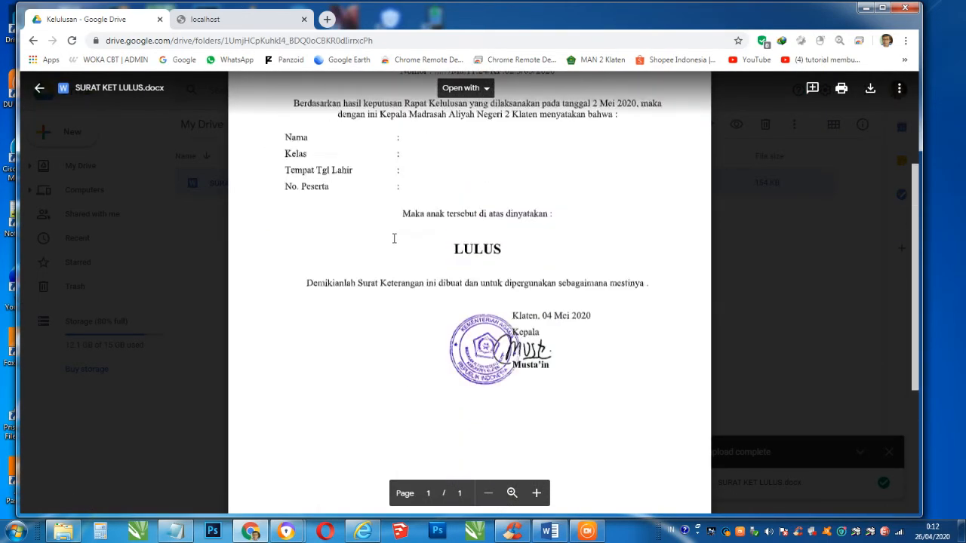
scroll(393, 238, "up", 3)
scroll(392, 237, "down", 3)
scroll(390, 236, "up", 3)
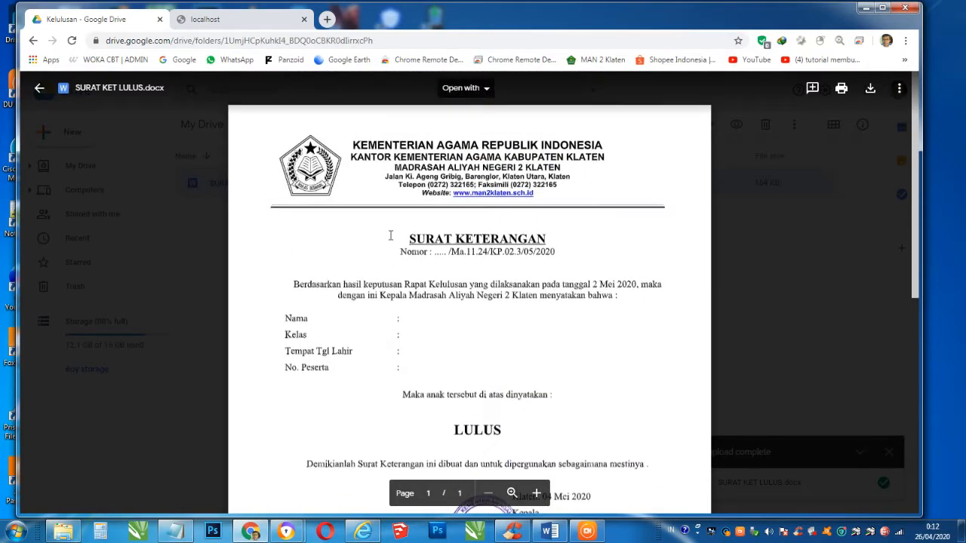
left_click(488, 91)
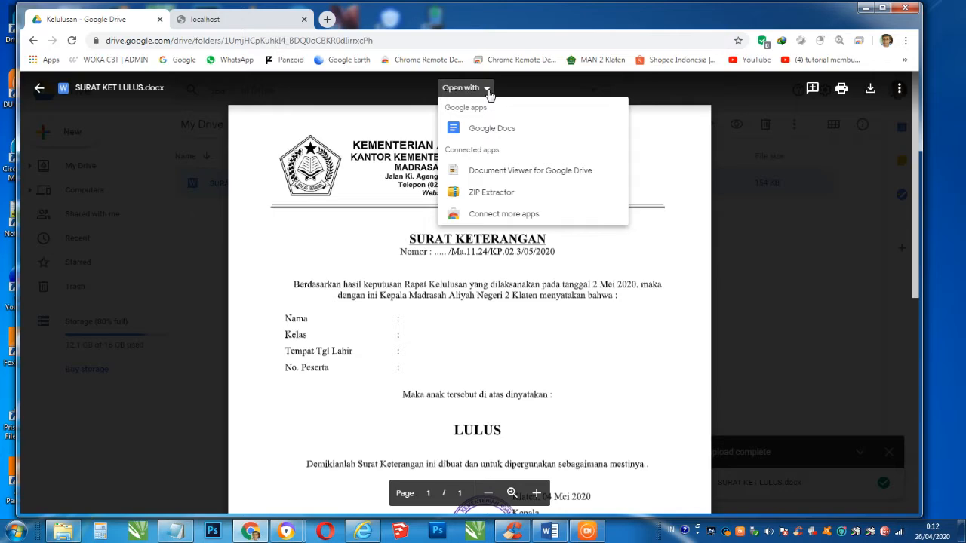
left_click(498, 130)
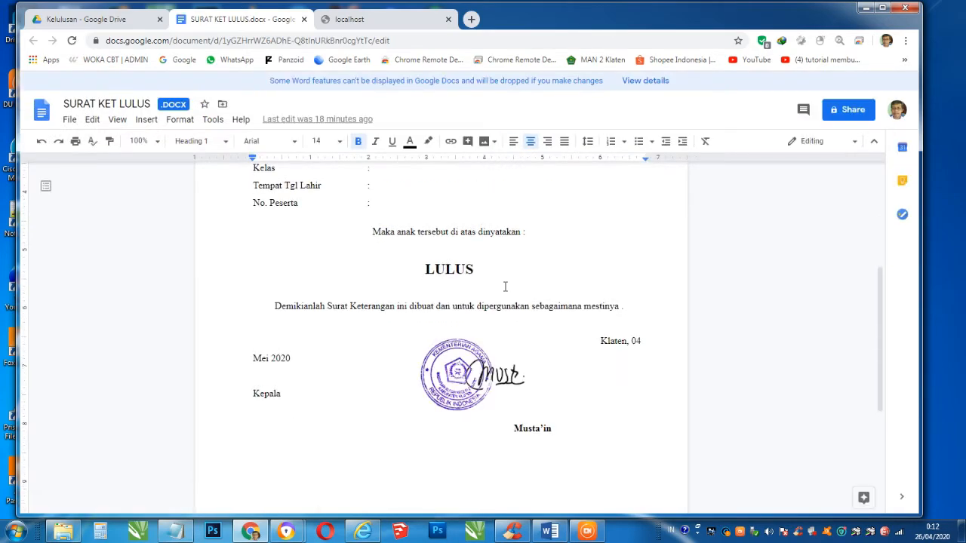
- Scroll through the SURAT KET LULUS .docx letter, then show the File menu
scroll(506, 287, "up", 4)
scroll(507, 289, "down", 5)
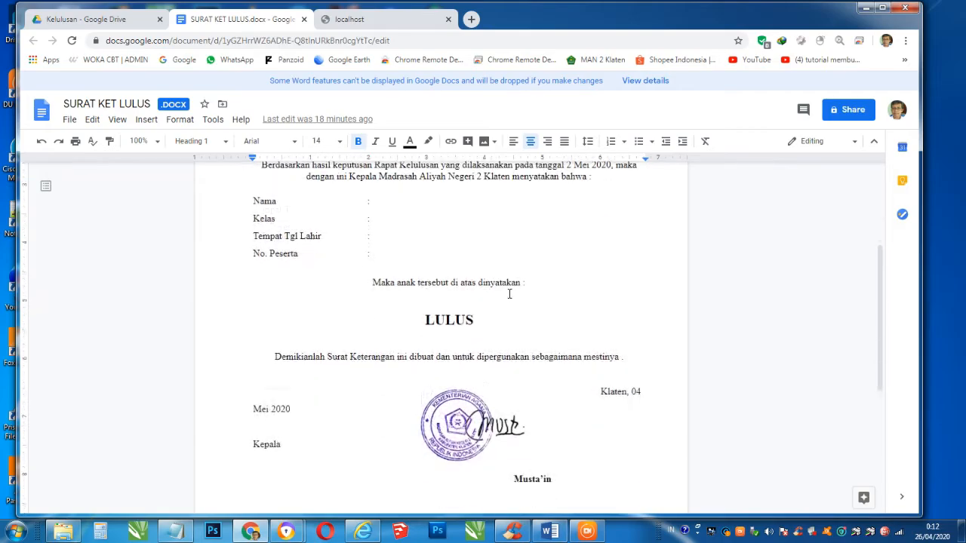
scroll(512, 298, "down", 1)
scroll(351, 254, "up", 8)
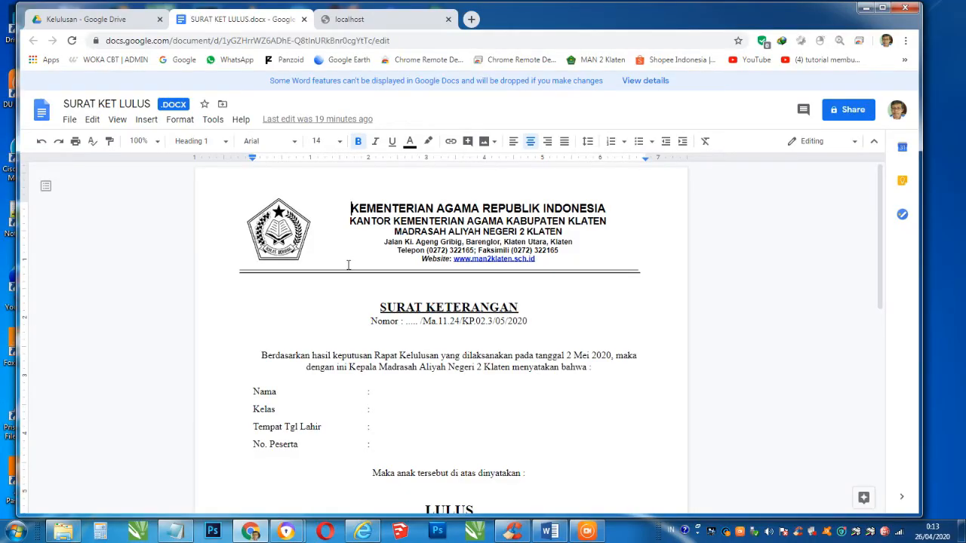
scroll(432, 231, "down", 6)
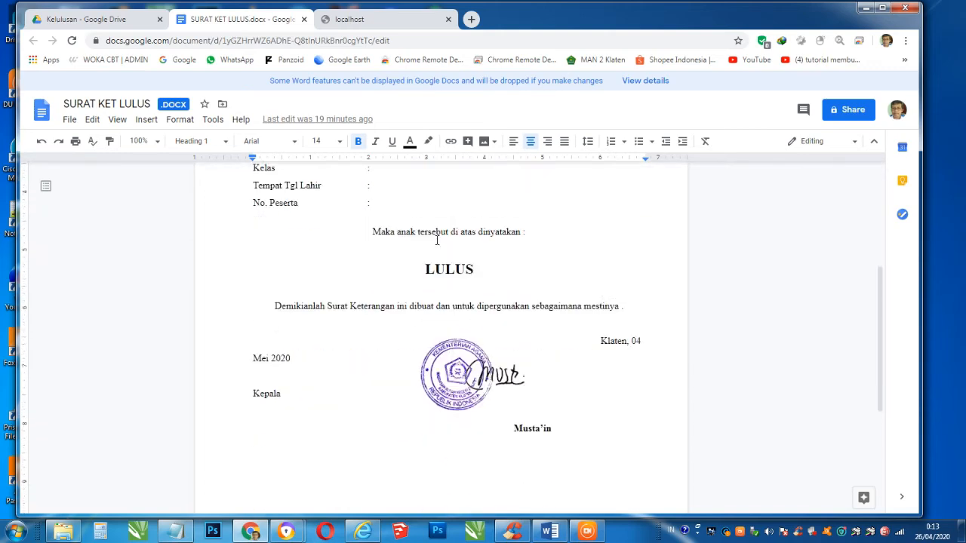
scroll(438, 241, "up", 1)
scroll(438, 241, "up", 2)
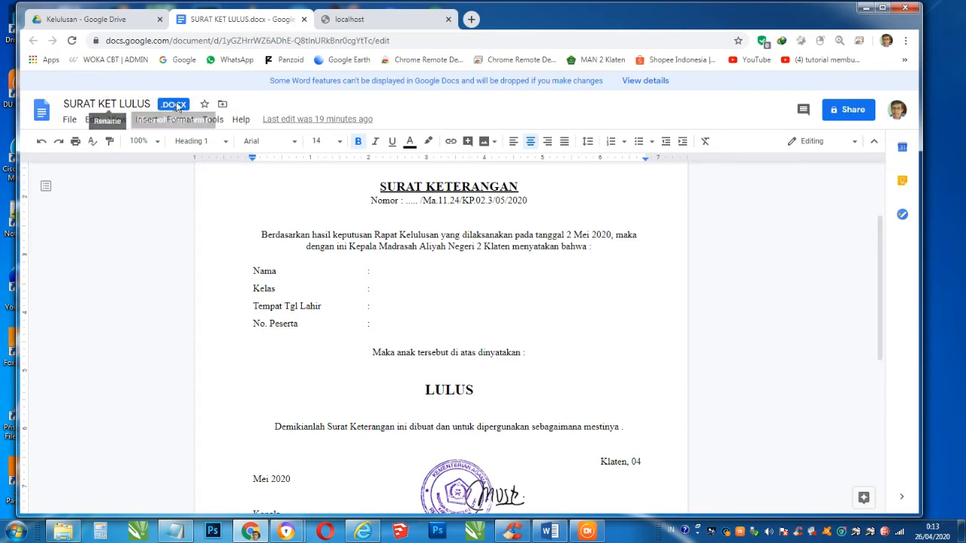
left_click(71, 122)
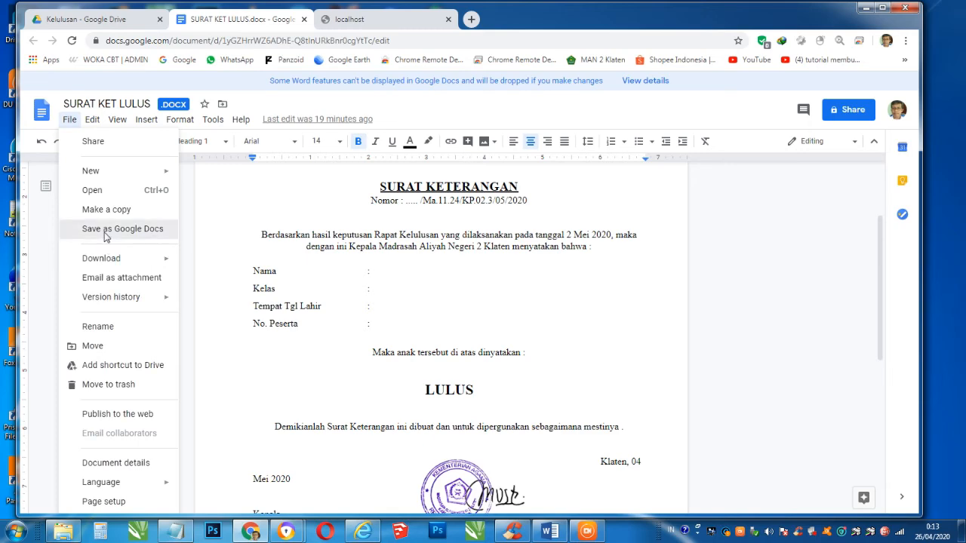
- Save the .docx as a Google Docs copy and scroll through the new document
left_click(106, 237)
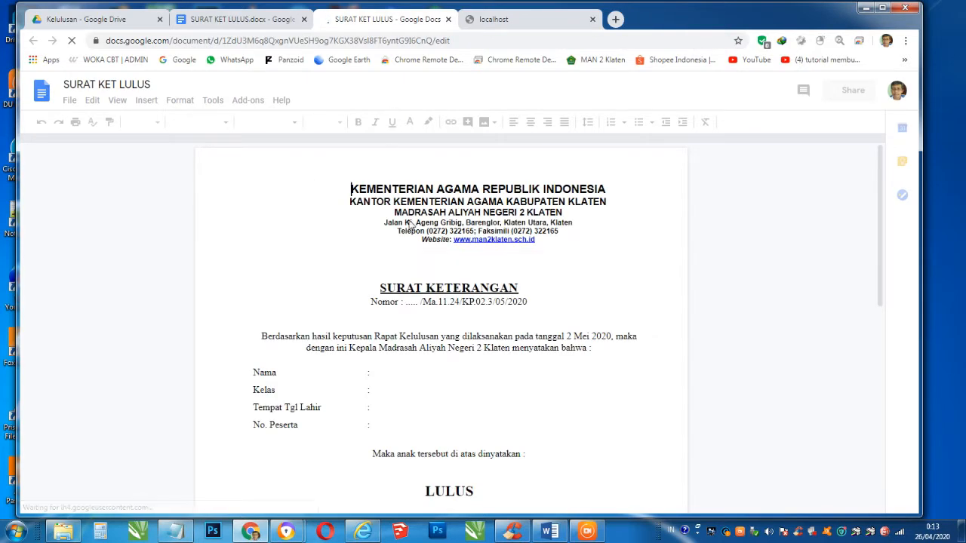
scroll(412, 226, "down", 3)
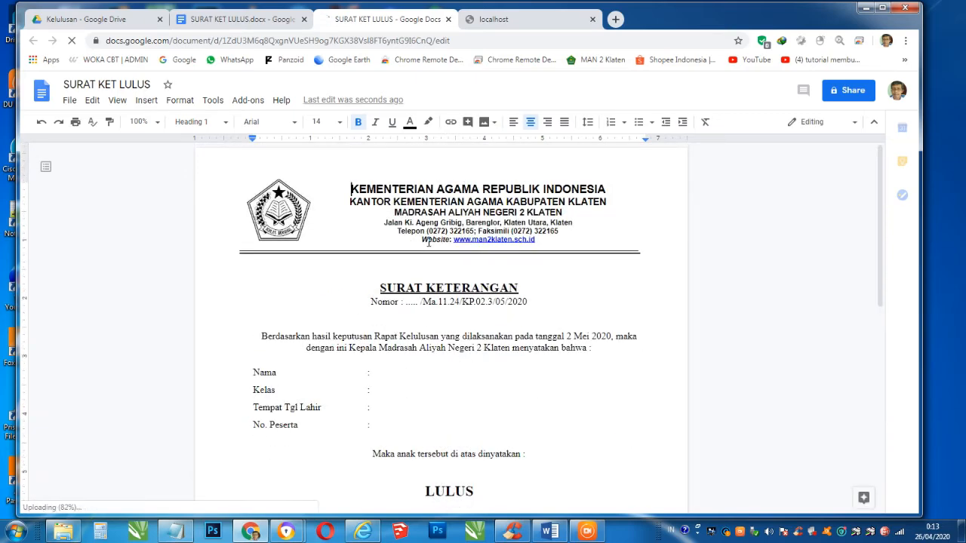
scroll(393, 226, "down", 3)
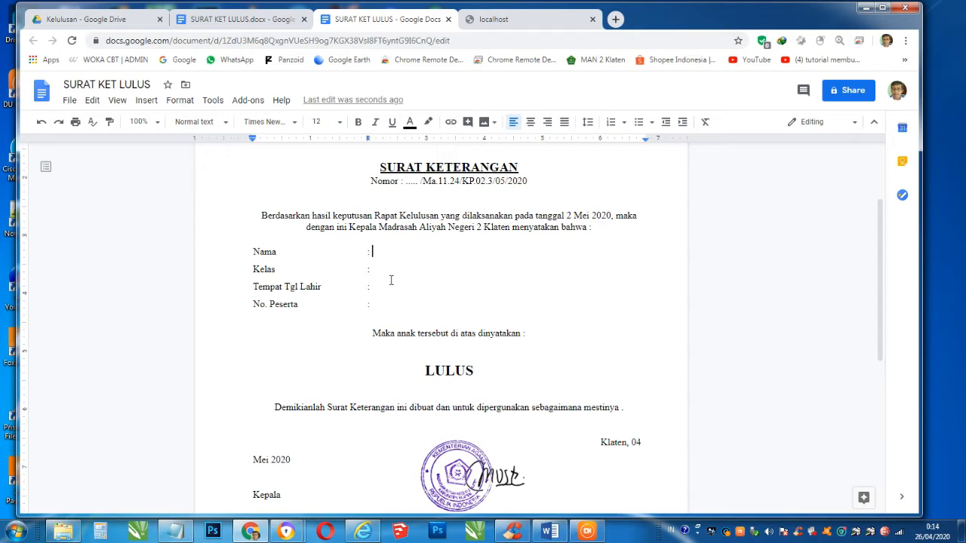
- Type the <<Nama>>, <<Kelas>>, <<Lahir>> and <<Peserta>> merge tags after the field colons
left_click(391, 287)
left_click(394, 307)
left_click(393, 289)
double_click(391, 271)
key("Up")
left_click(389, 268)
left_click(388, 251)
type("<<")
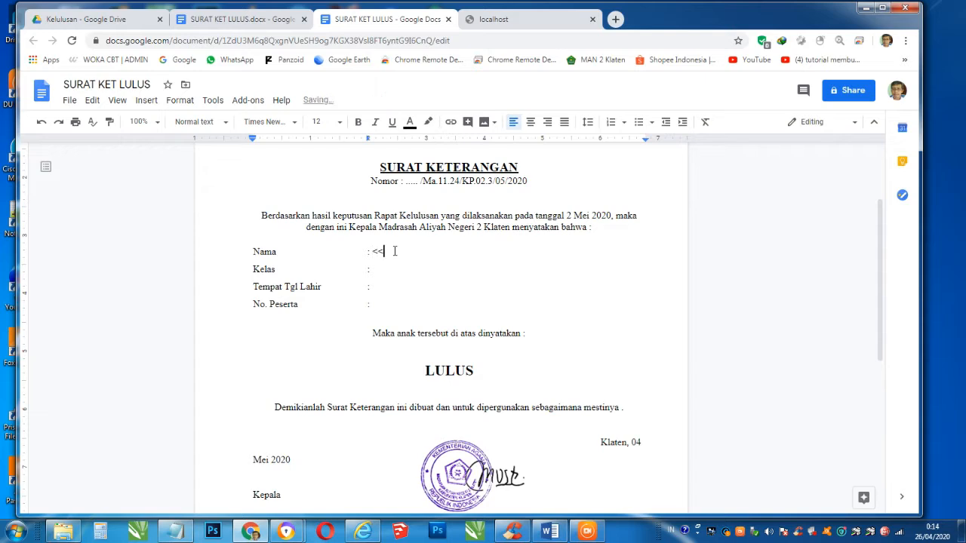
type("Nam")
type("<<")
type("<<")
type(" Lahir")
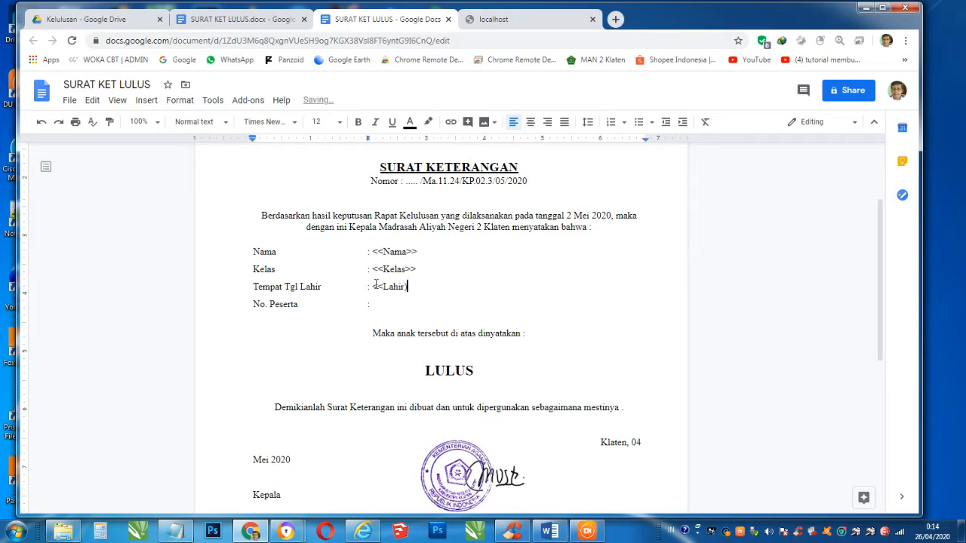
type(">>")
type("serta")
type(">>")
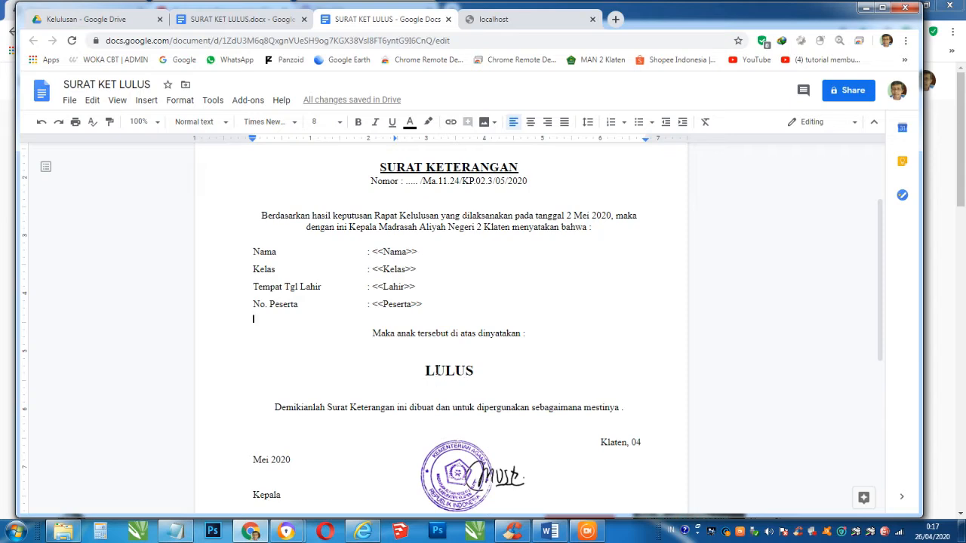
- Replace the bold word LULUS with the <<STATUS>> tag
left_click_drag(475, 372, 427, 373)
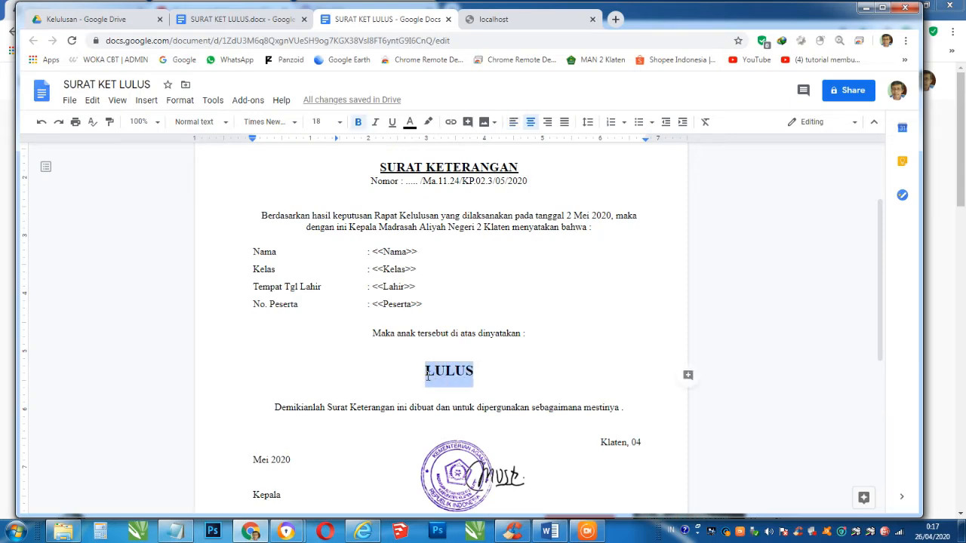
type("<<")
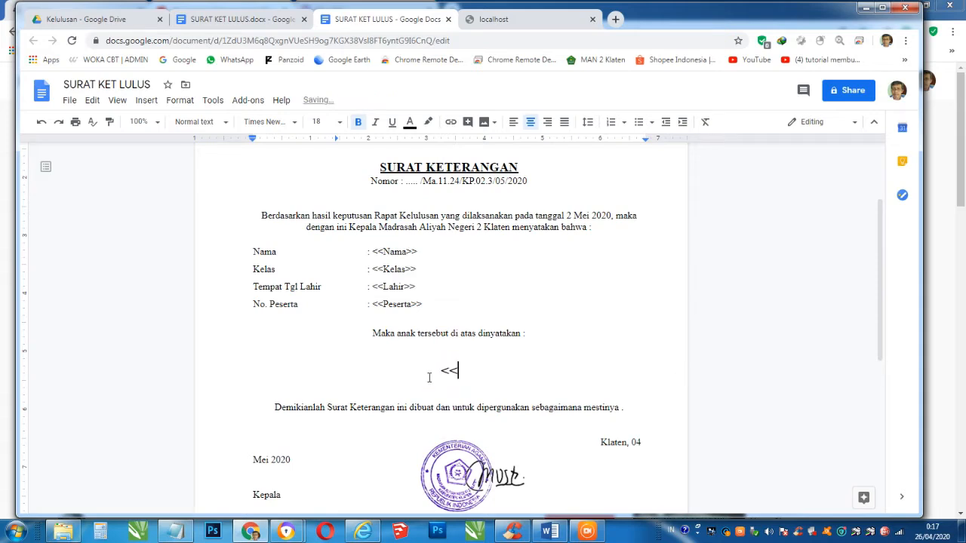
type("Status")
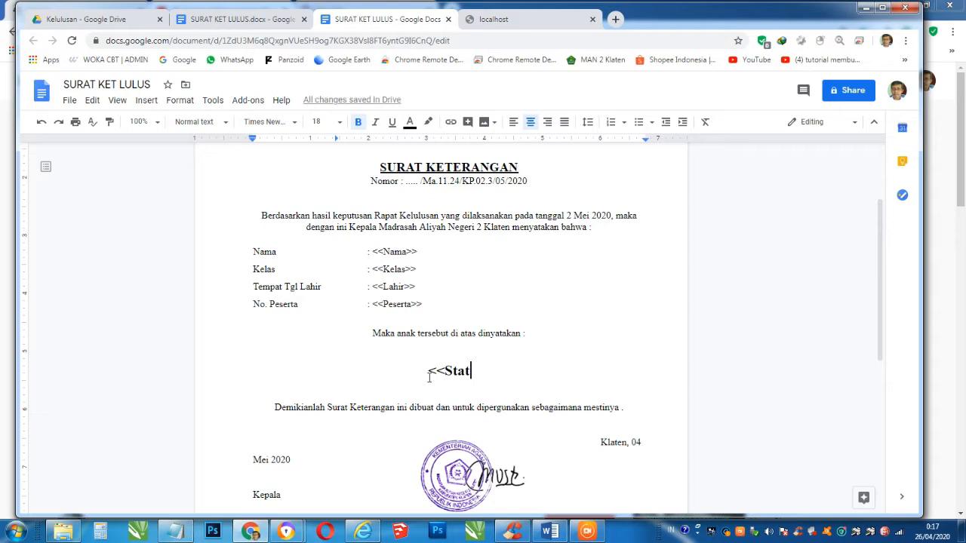
key("BackSpace")
key("BackSpace")
key("BackSpace")
key("BackSpace")
key("BackSpace")
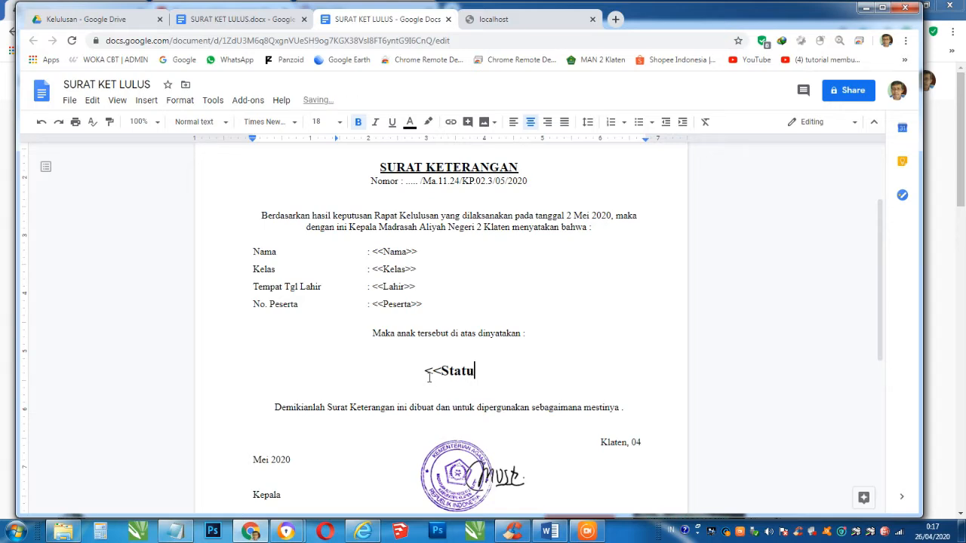
type("TATUS")
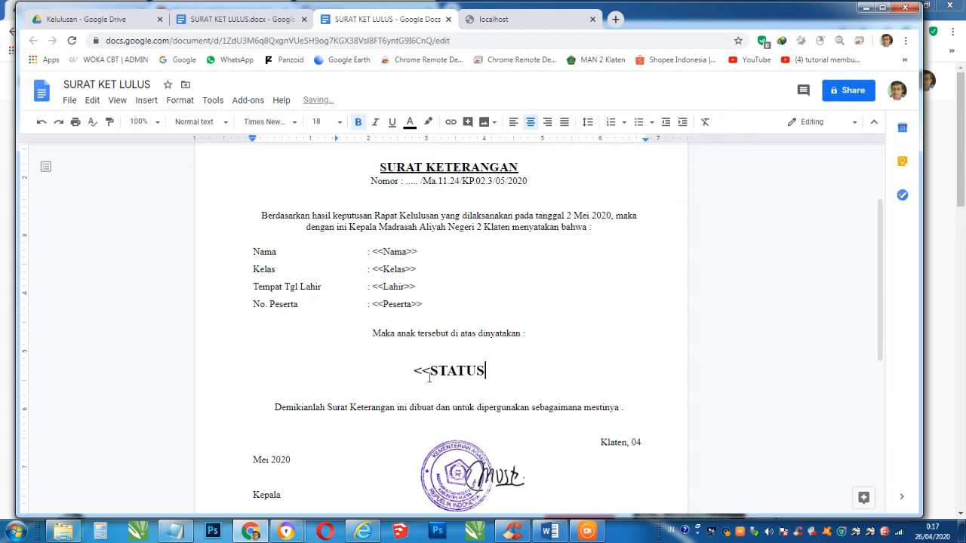
type(">>")
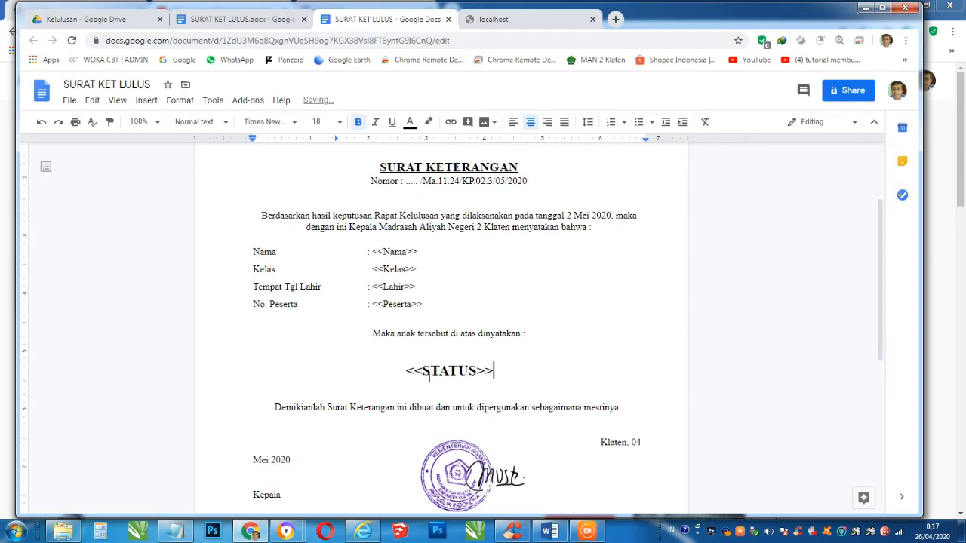
- Scroll through the letter to check the signature block
scroll(409, 382, "down", 2)
scroll(553, 318, "up", 2)
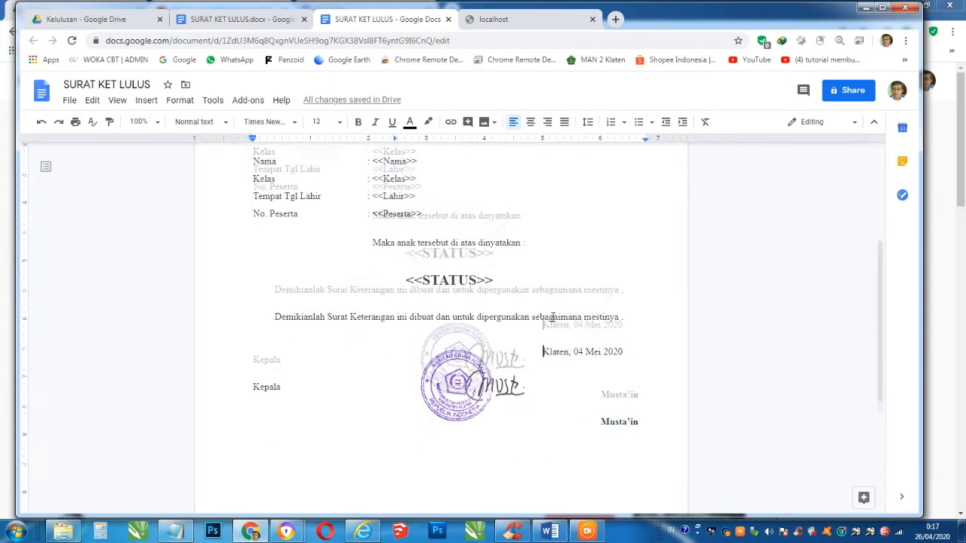
scroll(553, 317, "down", 1)
scroll(552, 317, "down", 3)
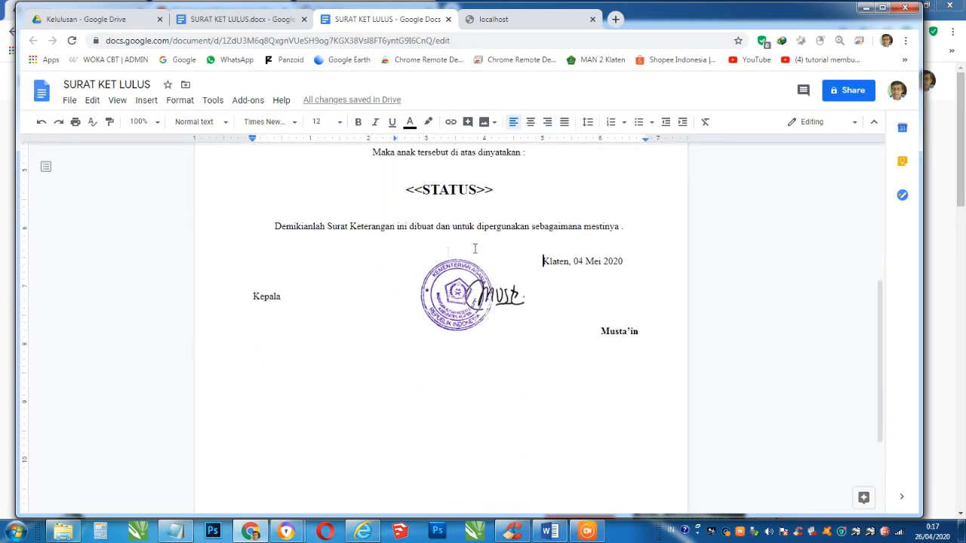
scroll(506, 239, "up", 3)
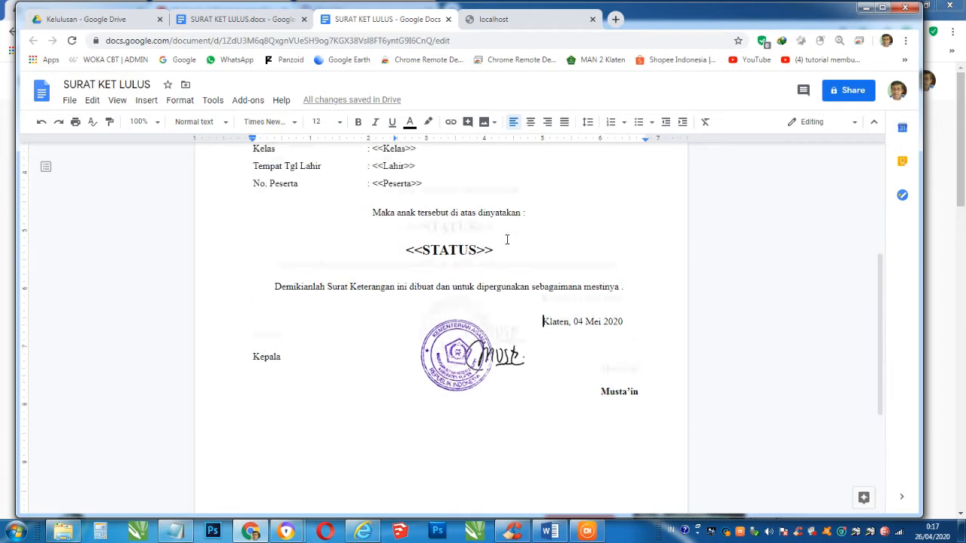
scroll(506, 246, "down", 3)
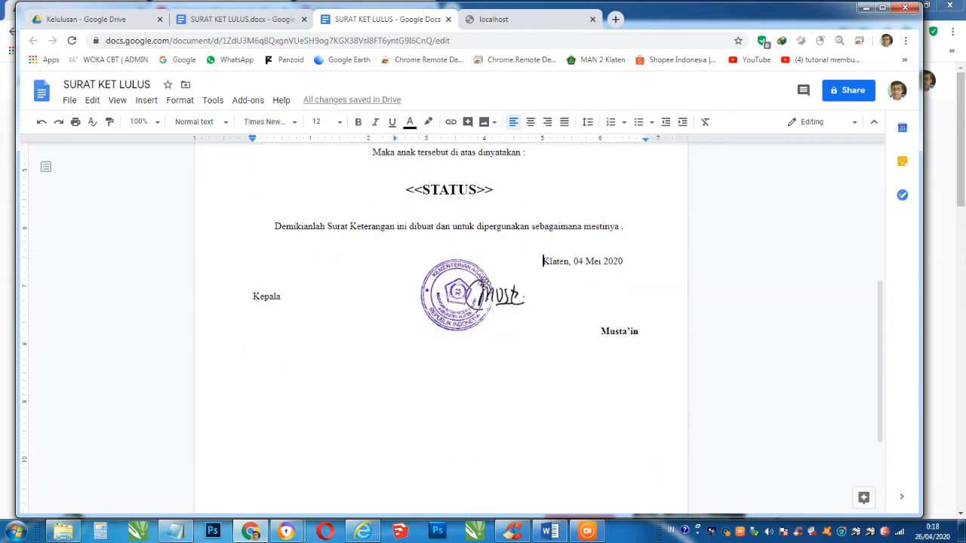
scroll(483, 283, "up", 1)
mouse_move(554, 527)
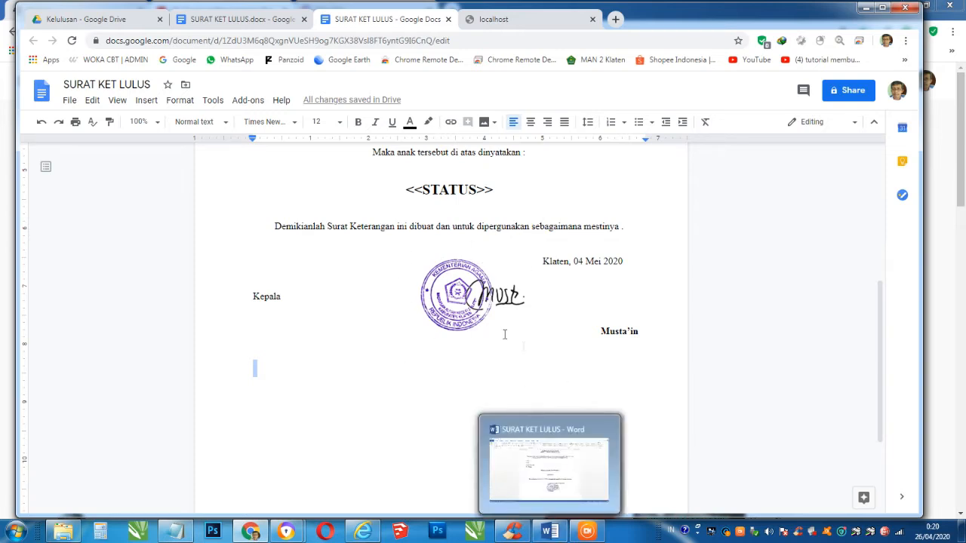
- Bring Word's SURAT KET LULUS forward and launch Snipping Tool via a Start search for 'sni'
left_click(553, 528)
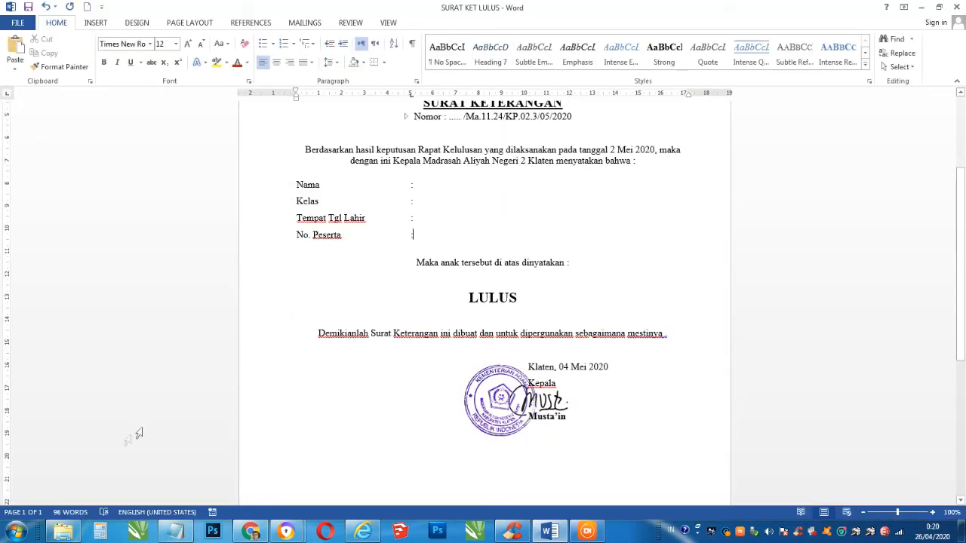
left_click(16, 533)
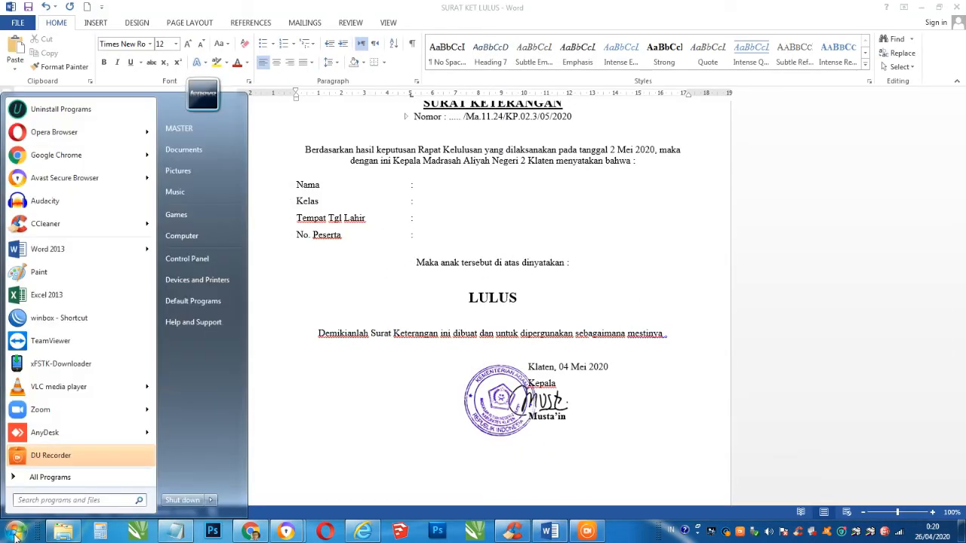
left_click(41, 500)
type("sni")
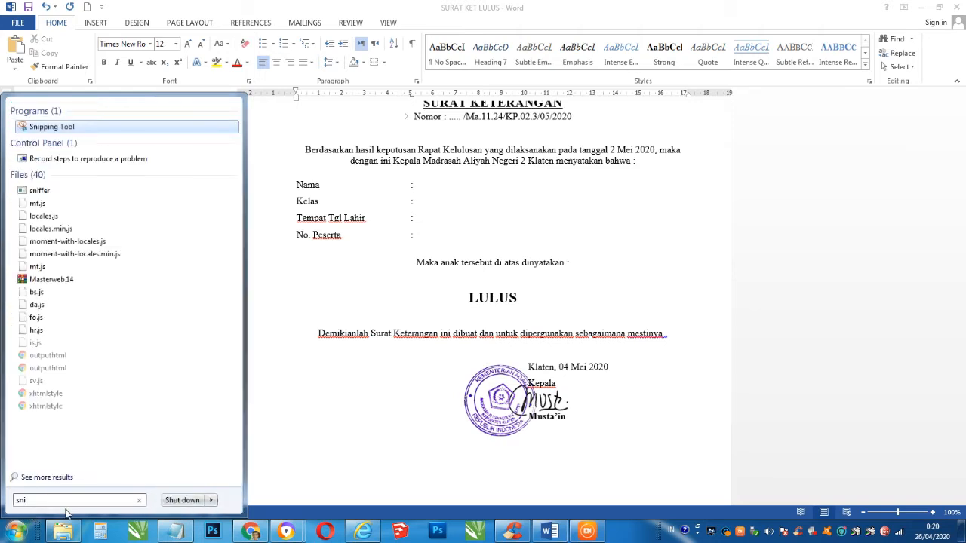
left_click(42, 129)
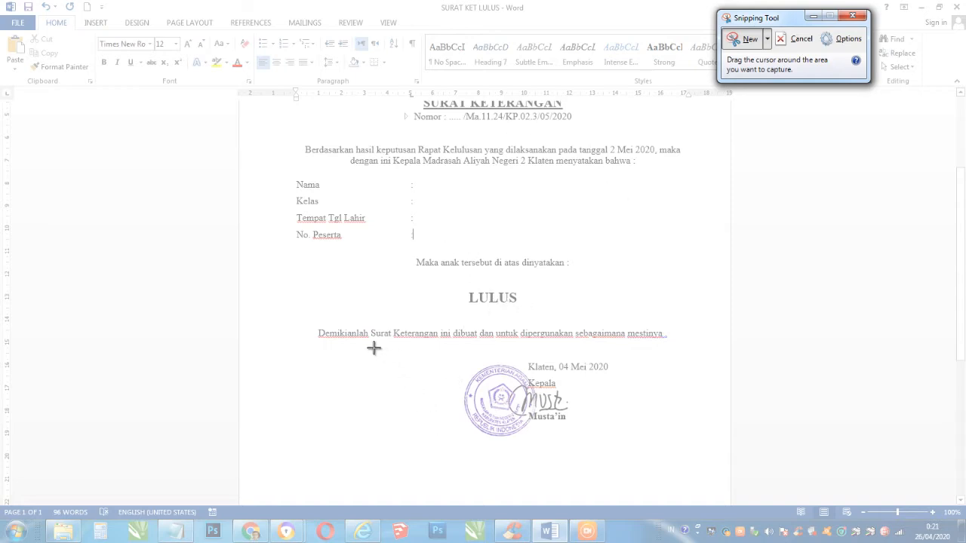
- Snip the letter's date, stamp and signature block and start saving it
mouse_move(379, 348)
left_mouse_down()
mouse_move(528, 420)
mouse_move(639, 455)
mouse_move(674, 453)
left_mouse_up()
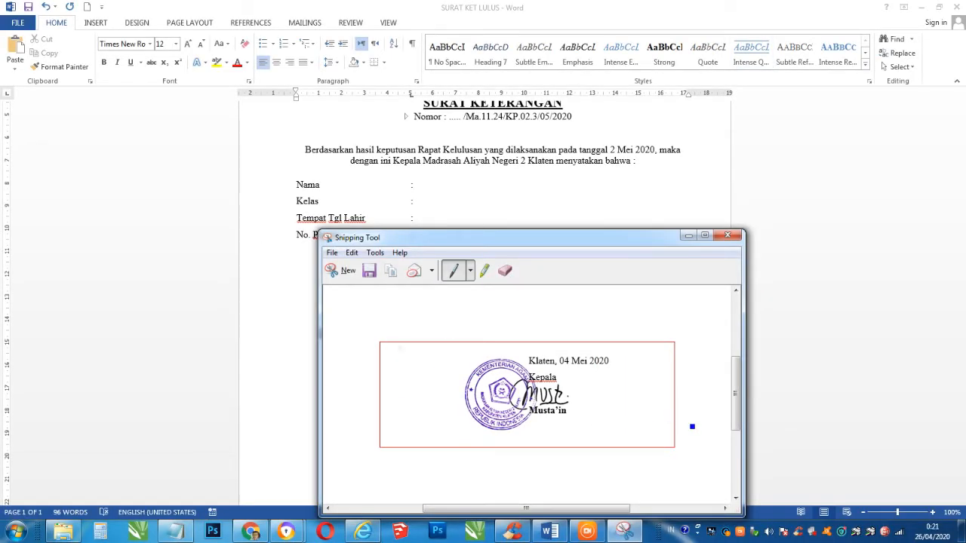
left_click(333, 254)
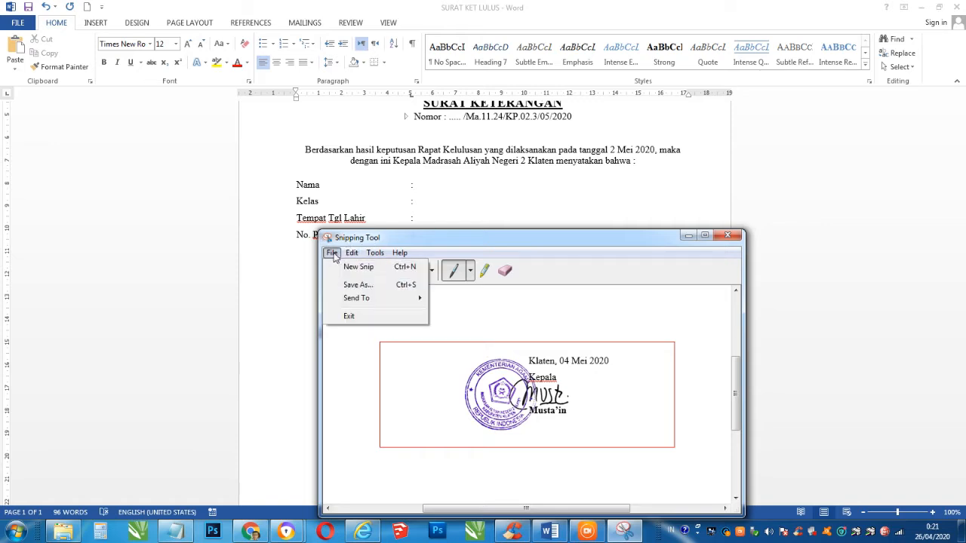
left_click(356, 285)
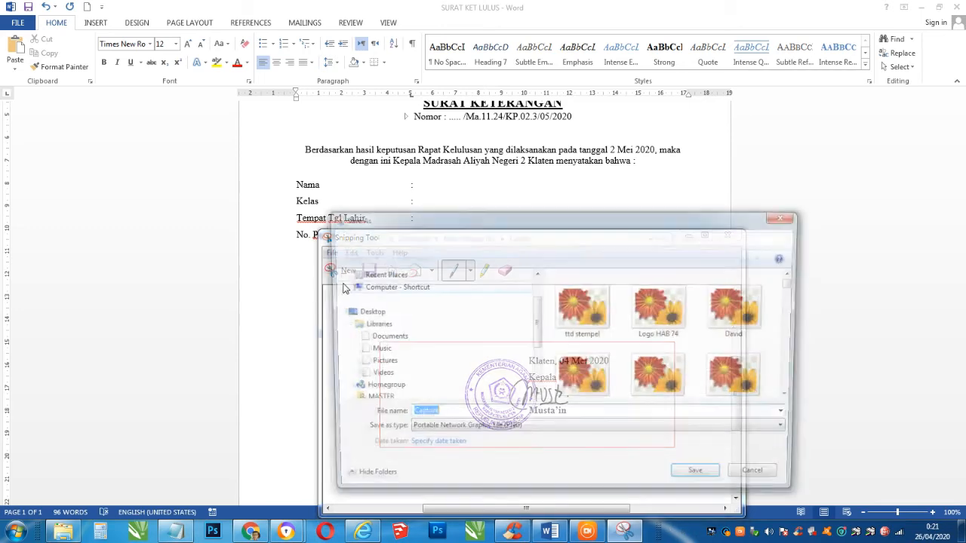
- Save the snip as Tandatangan PNG in D:\Kelulusan
left_click(796, 387)
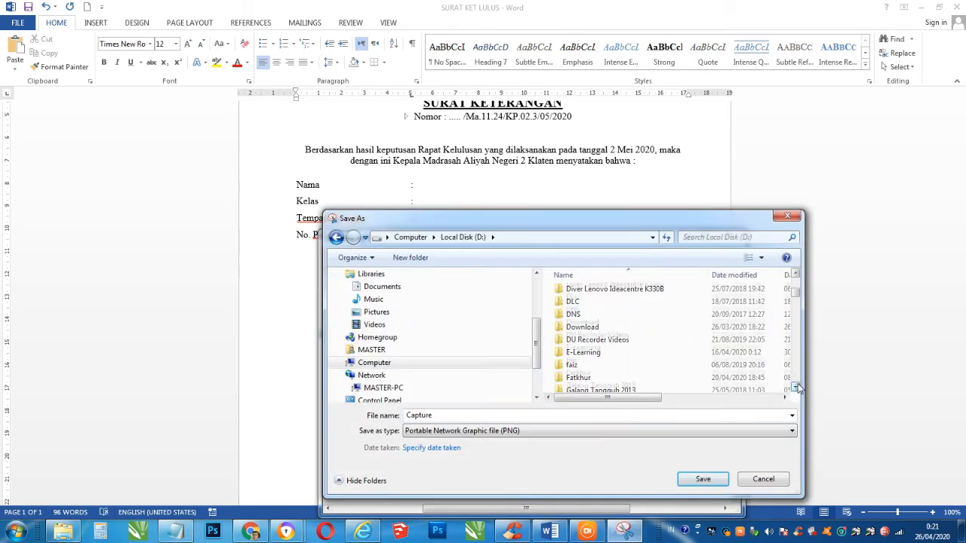
left_click(797, 388)
left_click(797, 387)
left_click(797, 387)
left_click(797, 387)
left_click(797, 387)
left_click(796, 388)
left_click(796, 387)
left_click(796, 387)
left_click(796, 387)
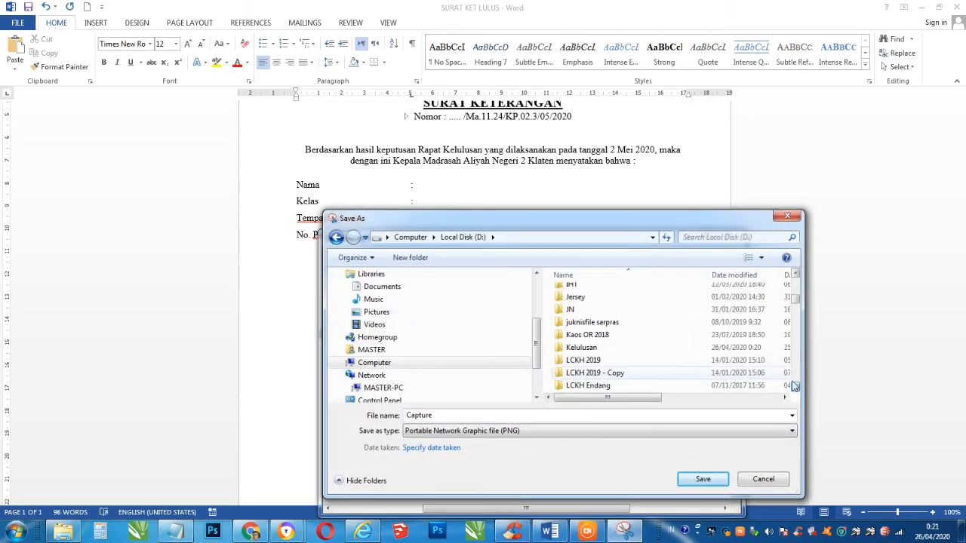
double_click(591, 352)
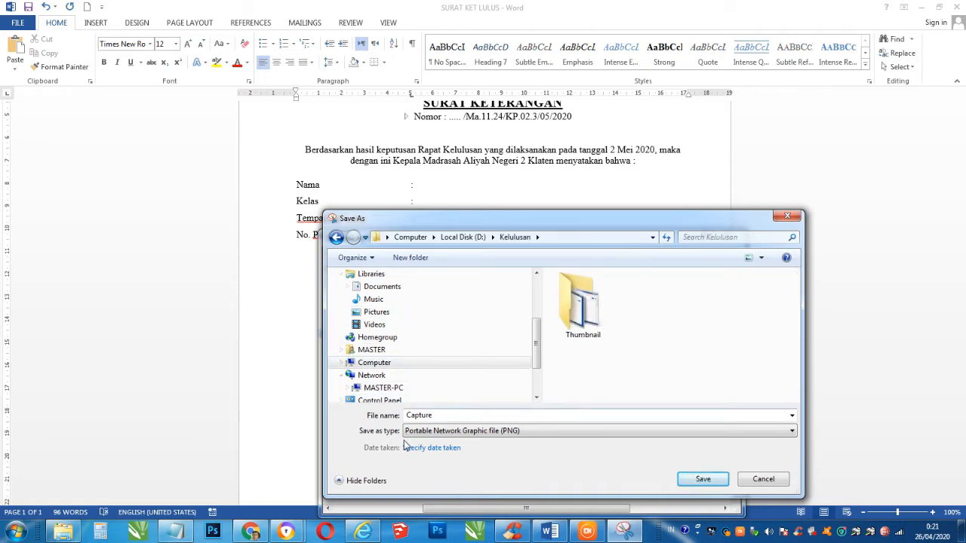
left_click(445, 417)
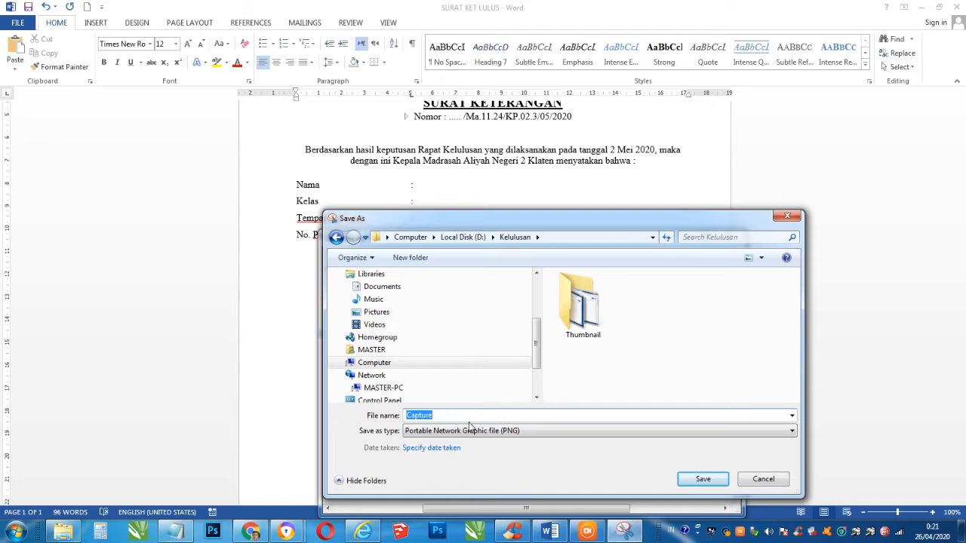
type("Tandatangan")
left_click(697, 480)
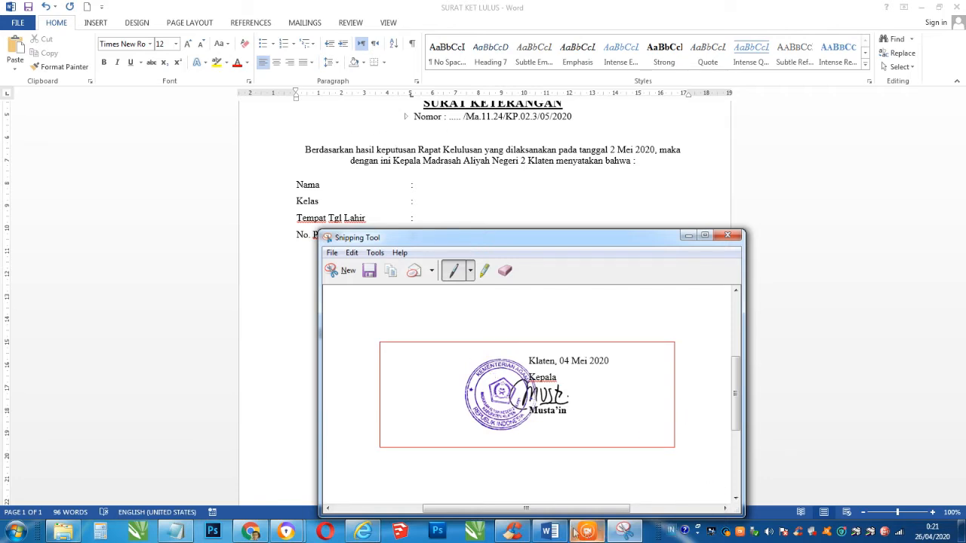
- In the Docs letter, delete the old date, signatory text, signature and stamp images
left_click(260, 532)
left_click_drag(539, 262, 653, 329)
key("Delete")
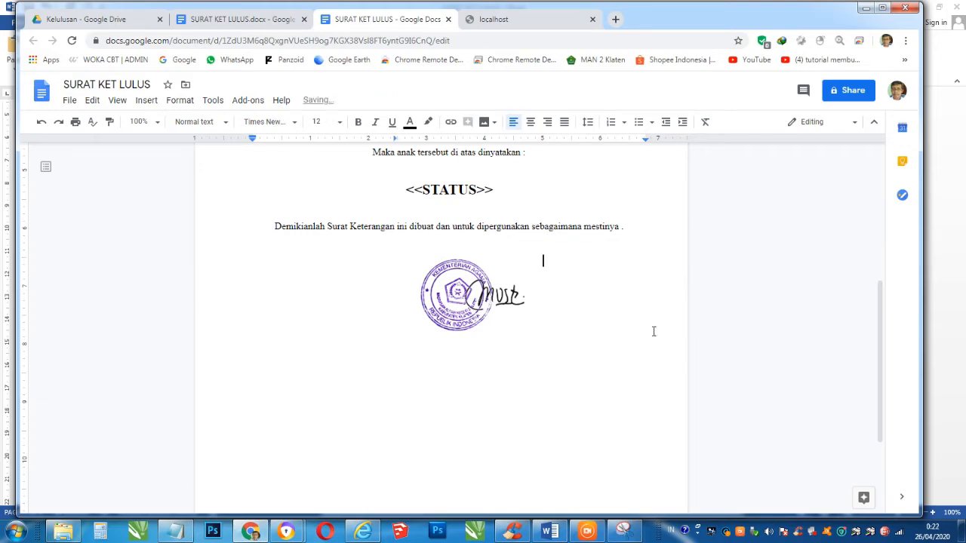
left_click(478, 297)
key("Delete")
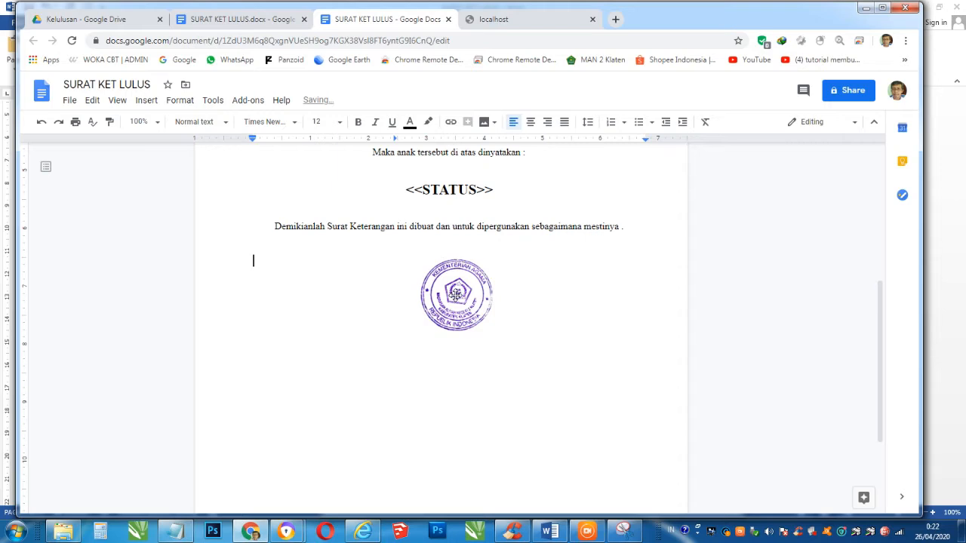
left_click(456, 300)
key("Delete")
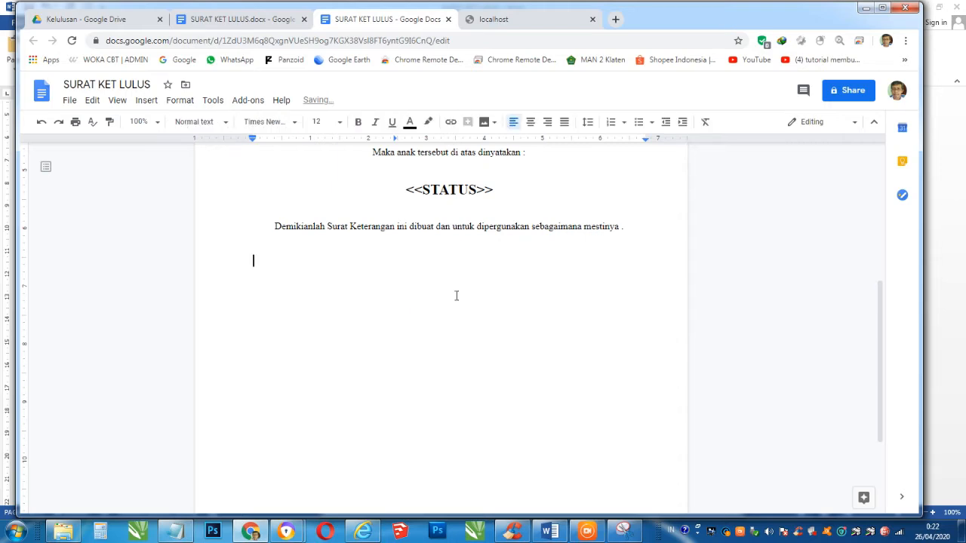
- Insert the Tandatangan image from the computer below the closing sentence
left_click(148, 101)
mouse_move(173, 125)
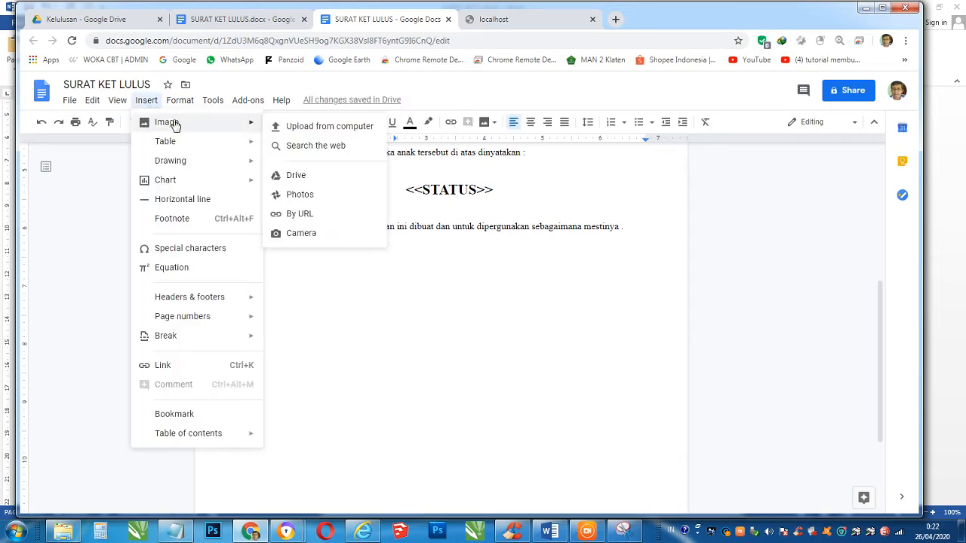
left_click(314, 127)
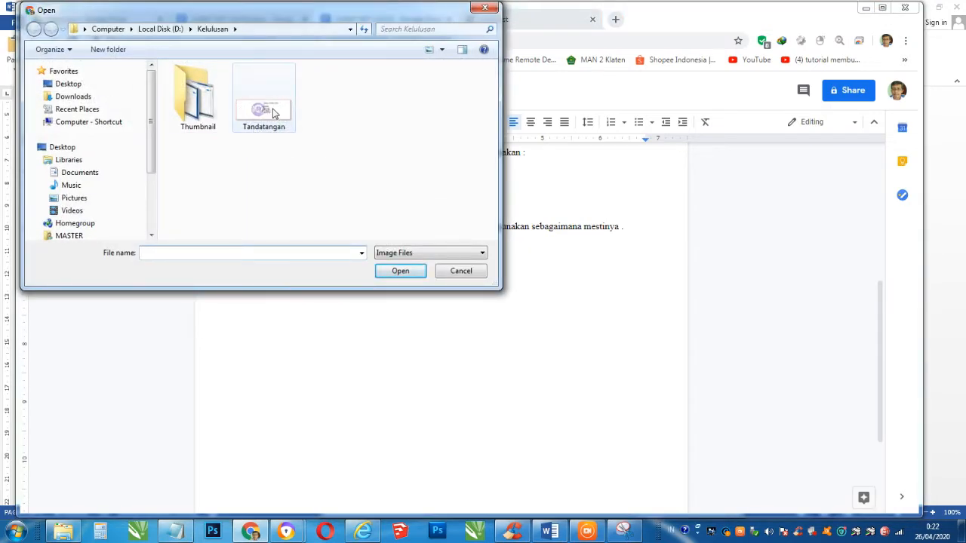
left_click(462, 271)
left_click(147, 99)
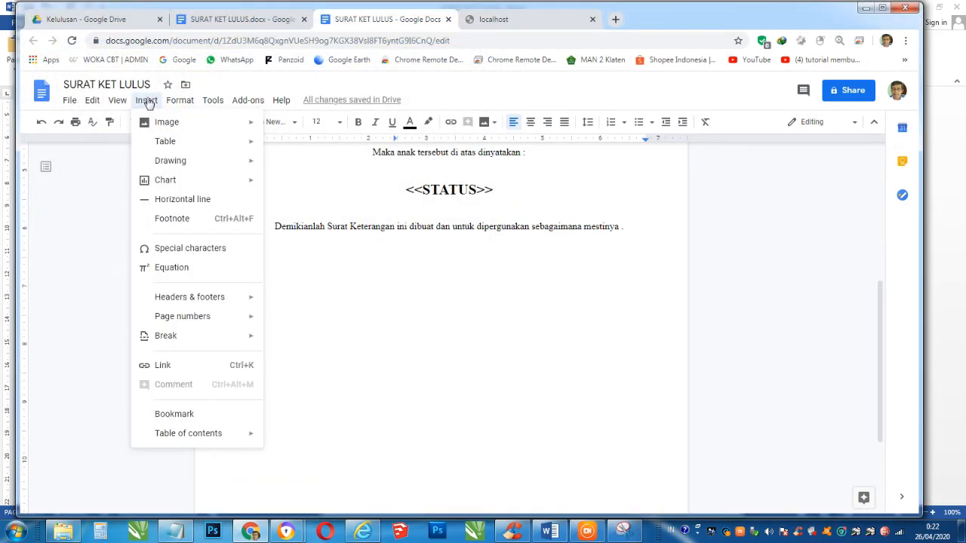
mouse_move(174, 130)
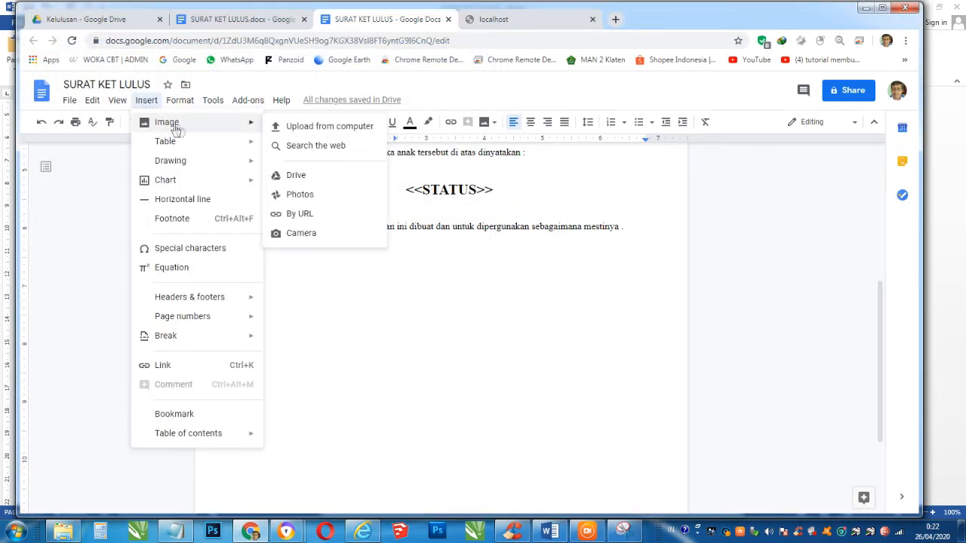
left_click(311, 130)
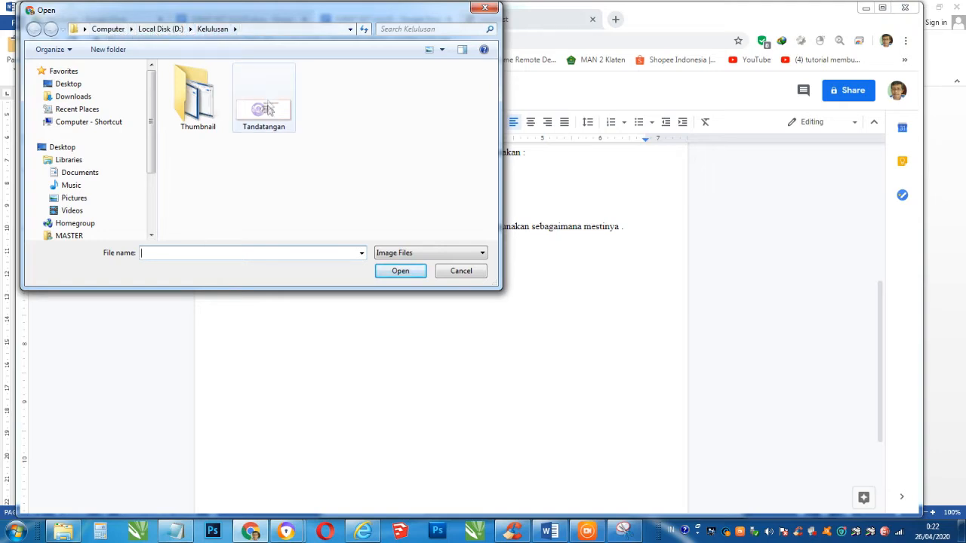
left_click(268, 109)
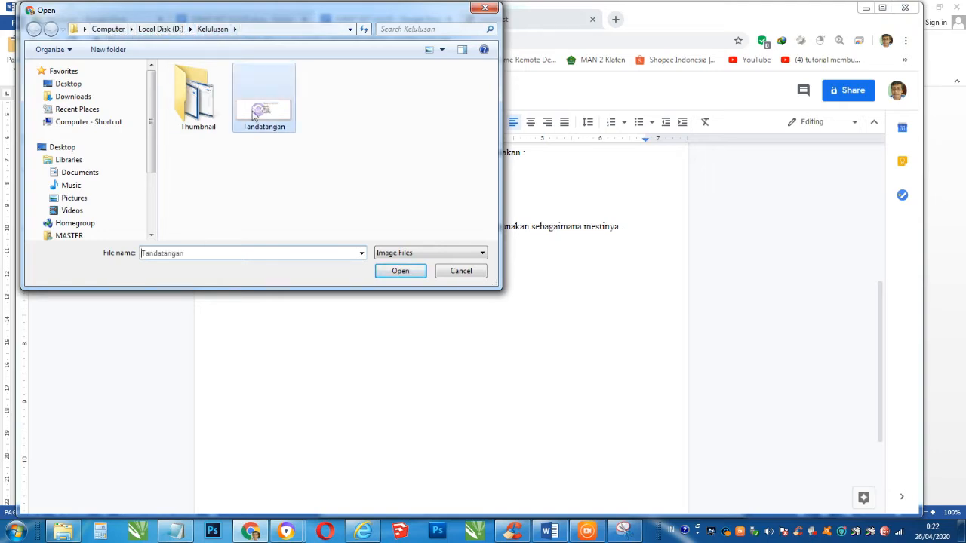
left_click(390, 274)
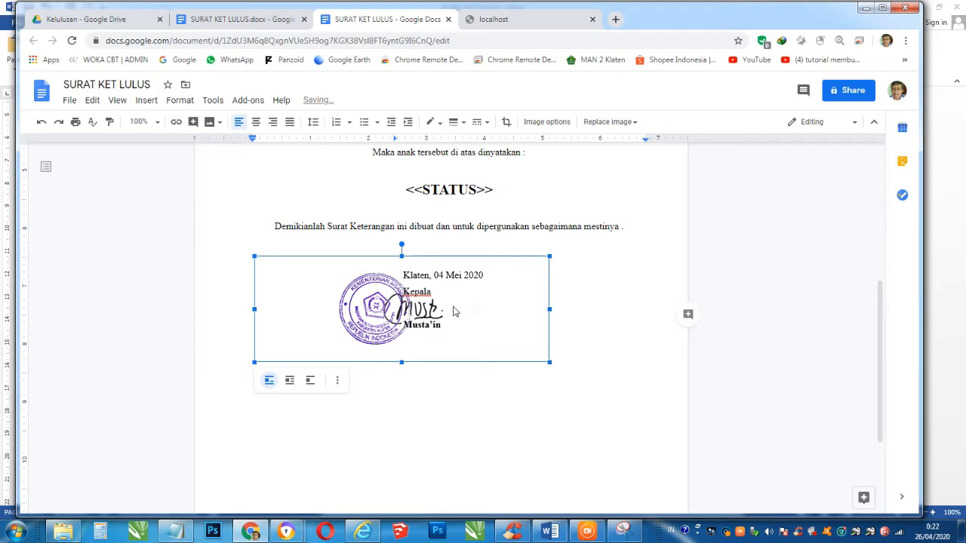
- Crop the Tandatangan image, pulling the top, right, bottom and left edges slightly inward
key("ctrl+z")
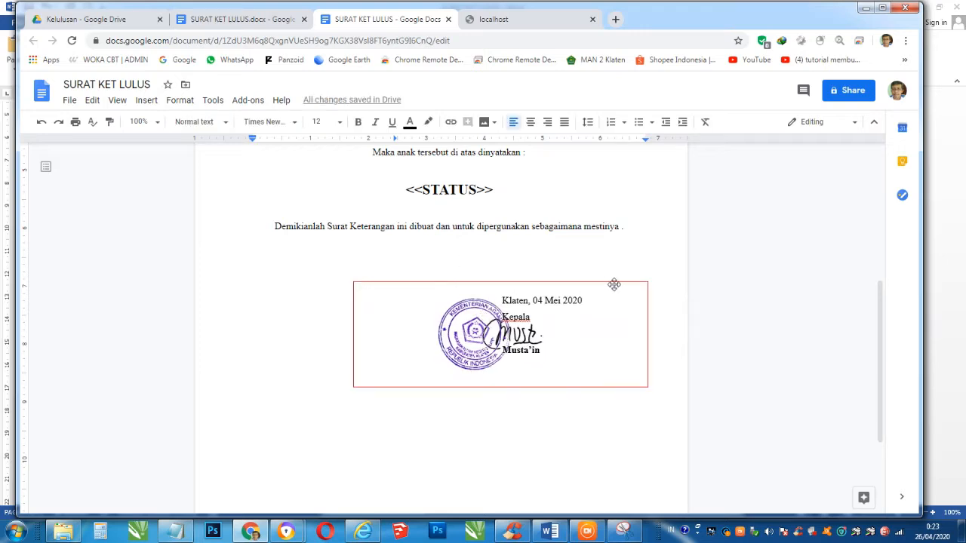
left_click(512, 320)
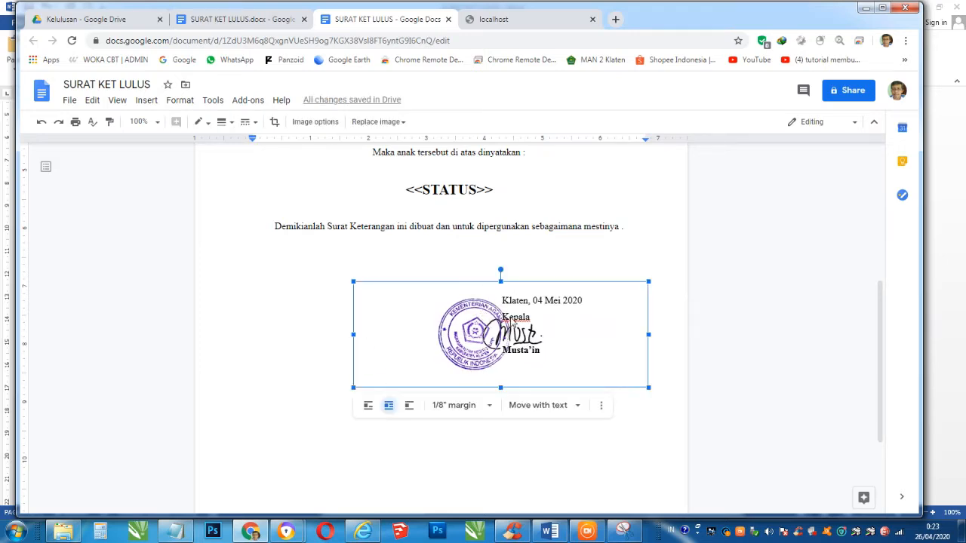
right_click(512, 322)
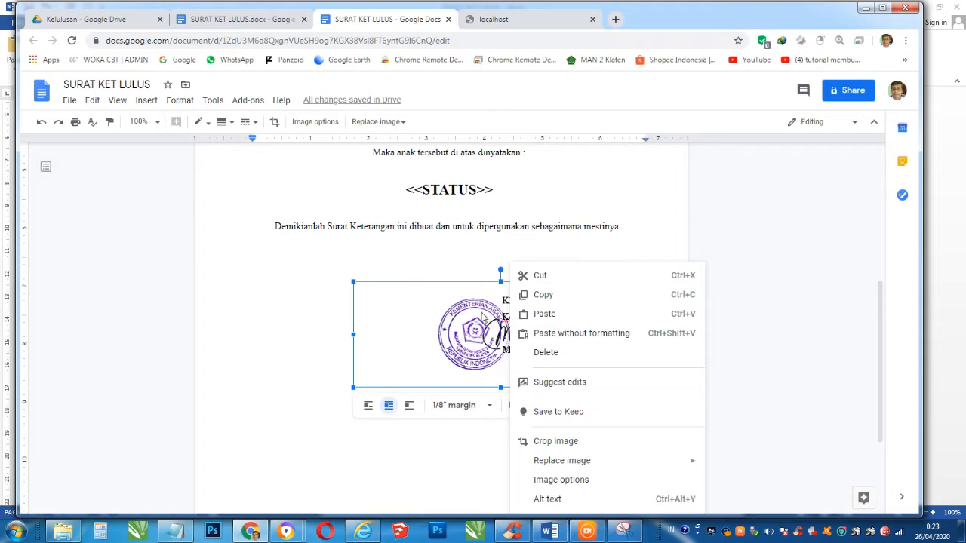
right_click(482, 316)
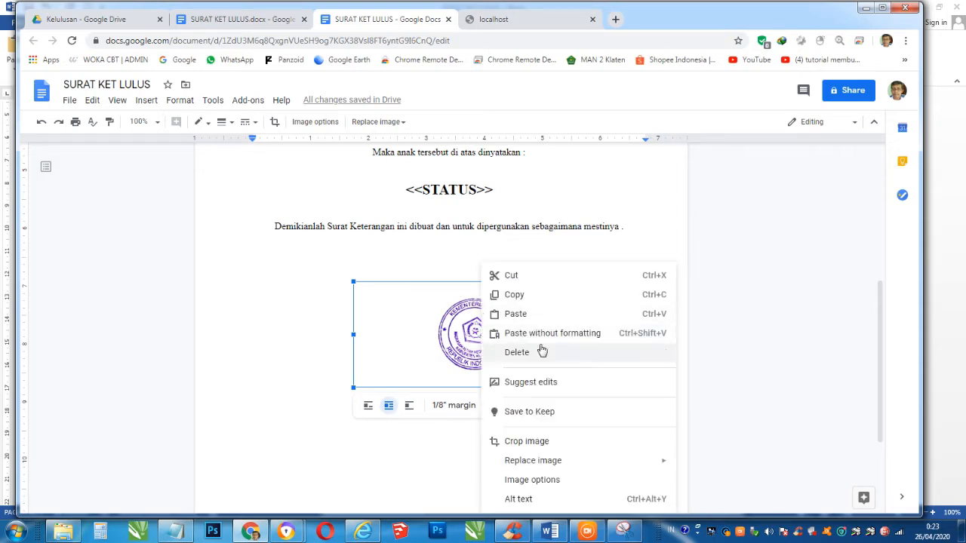
left_click(538, 442)
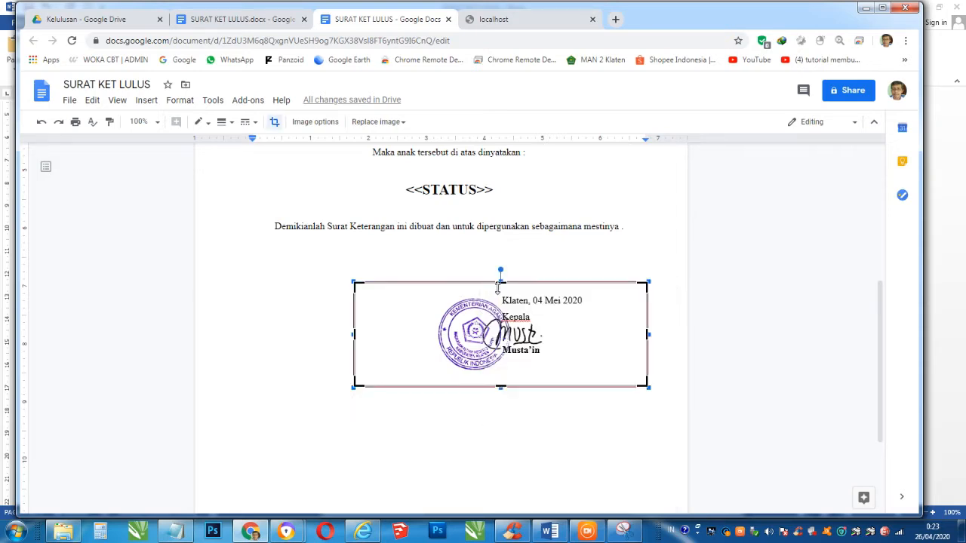
left_click_drag(501, 281, 502, 286)
left_click_drag(647, 334, 642, 334)
left_click_drag(499, 385, 499, 381)
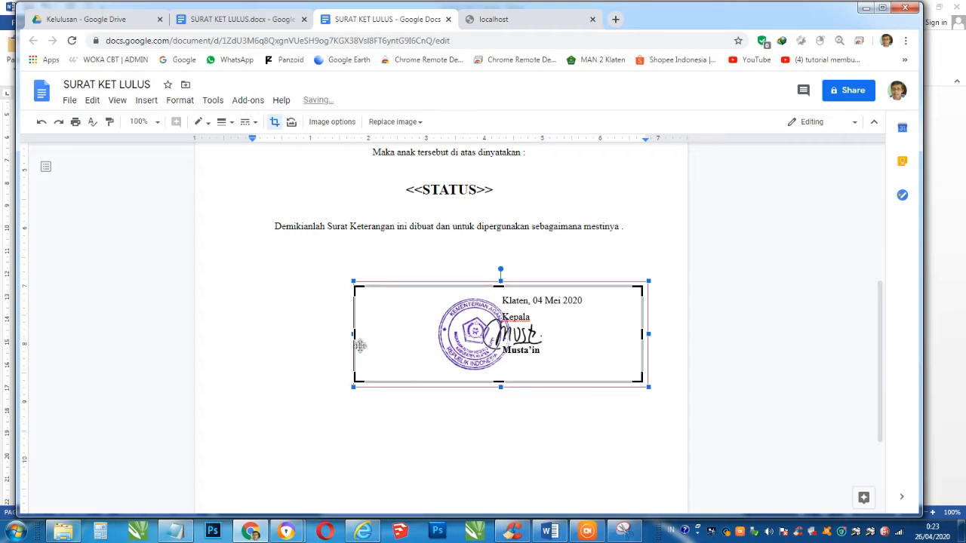
left_click_drag(356, 334, 363, 334)
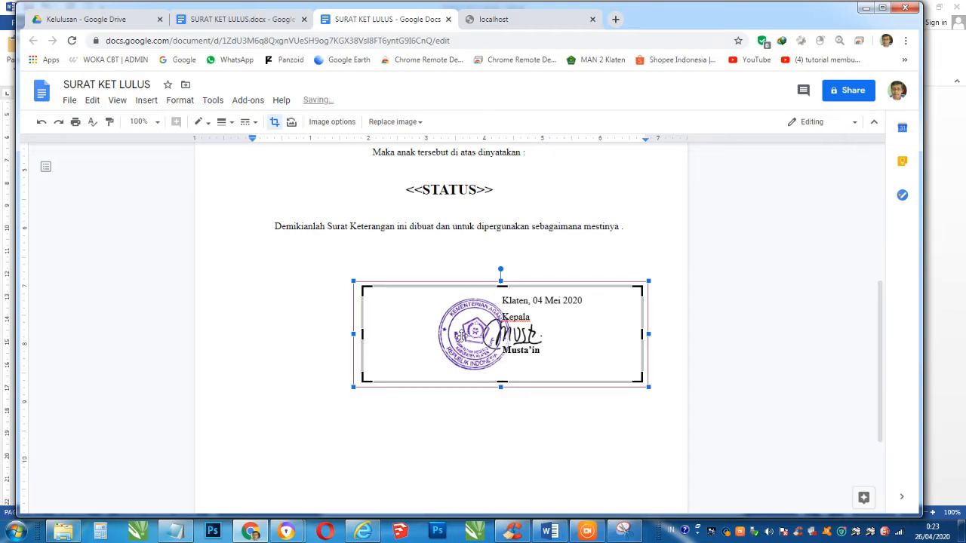
- Exit crop mode and scroll through the letter to review the cropped signature block
left_click(455, 229)
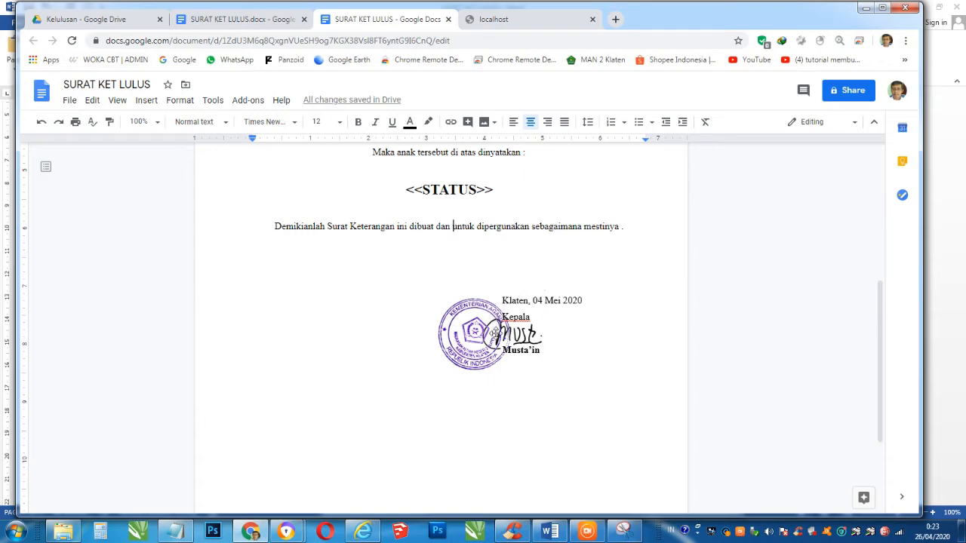
scroll(453, 259, "up", 2)
scroll(453, 258, "up", 5)
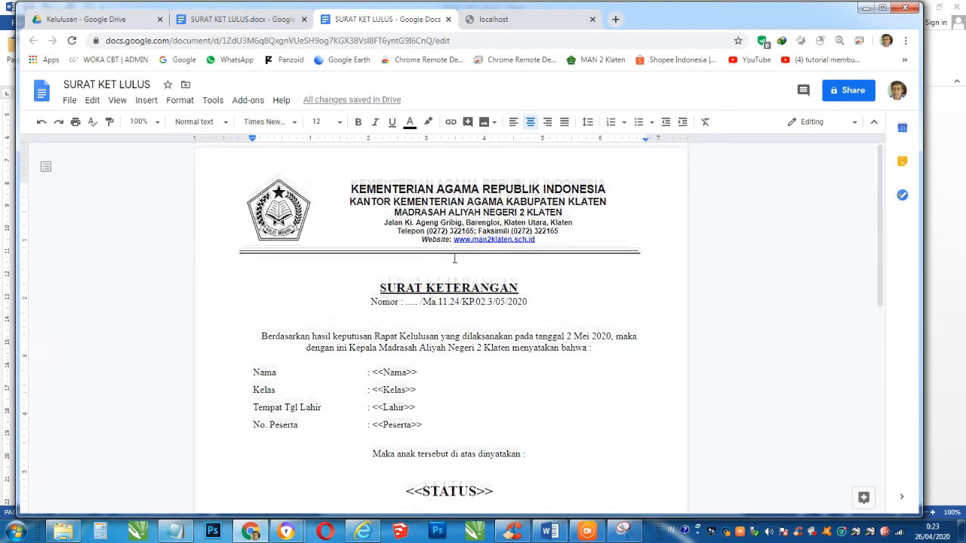
scroll(455, 259, "down", 6)
scroll(456, 261, "down", 2)
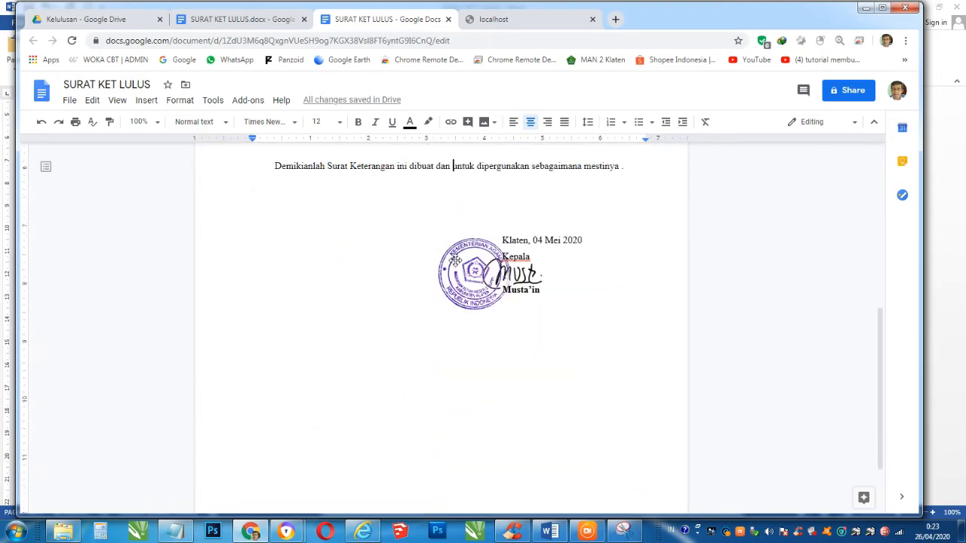
scroll(456, 260, "up", 2)
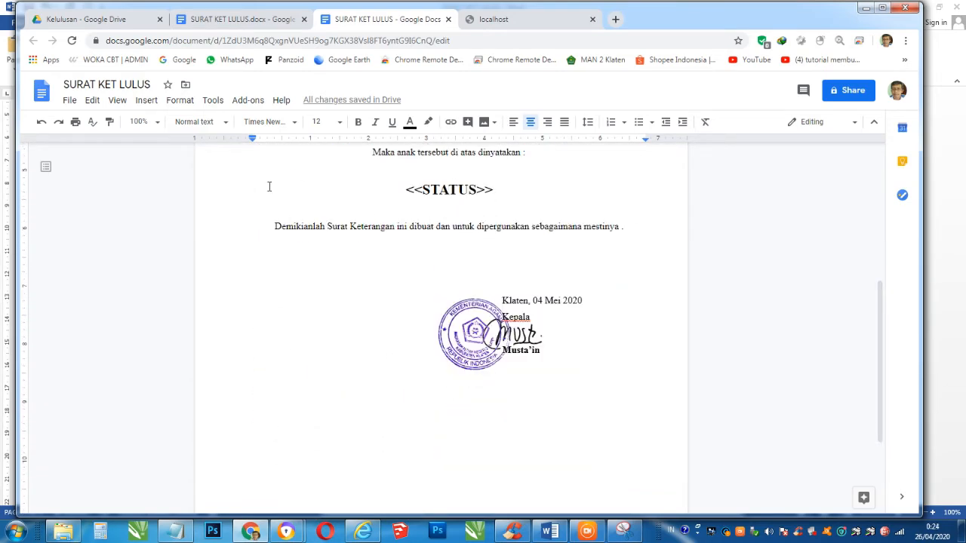
scroll(392, 241, "up", 8)
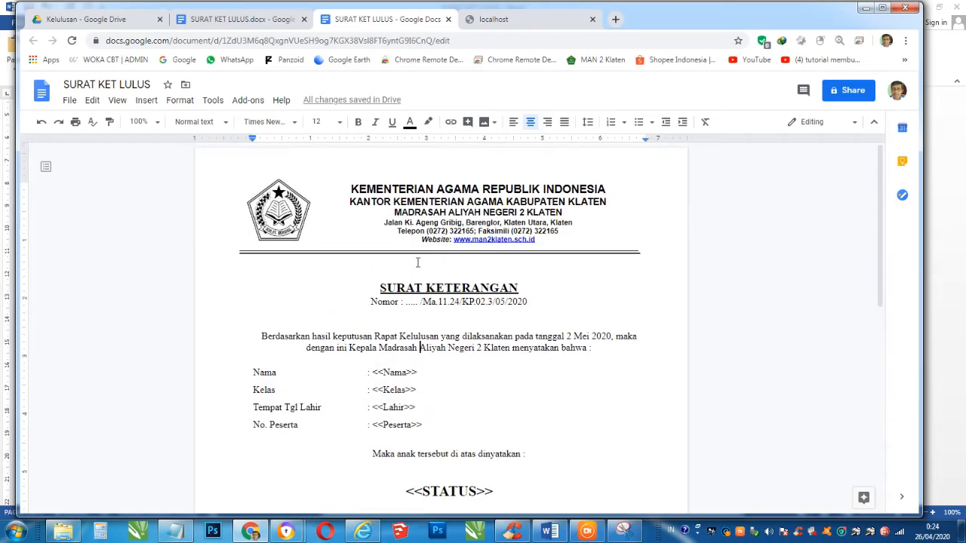
- Close the file preview in the Kelulusan Drive folder and create a Google Form there via More
left_click(90, 21)
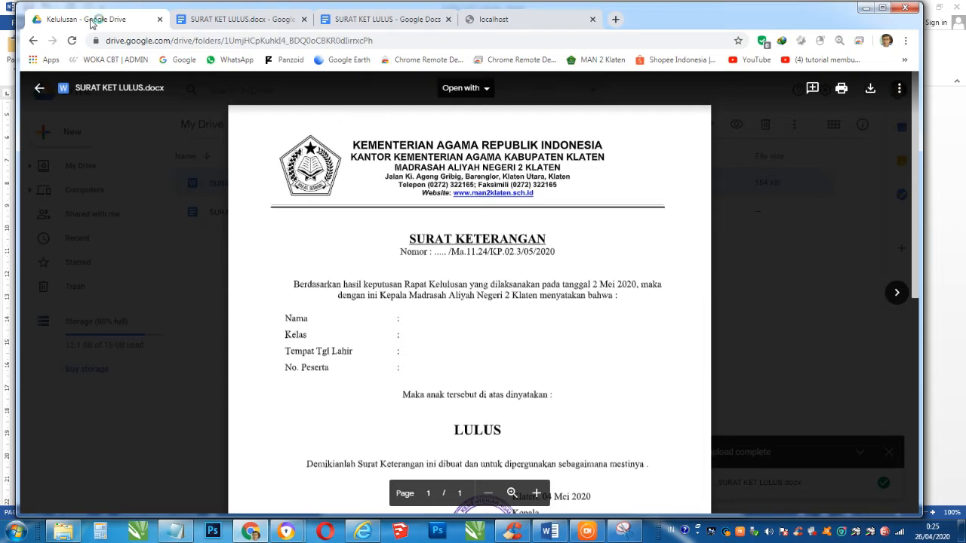
key("Escape")
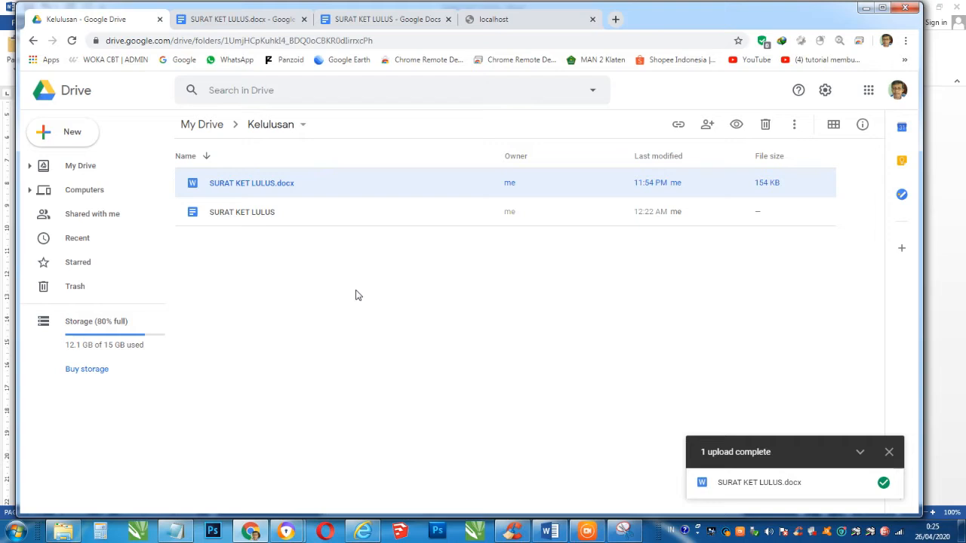
right_click(287, 287)
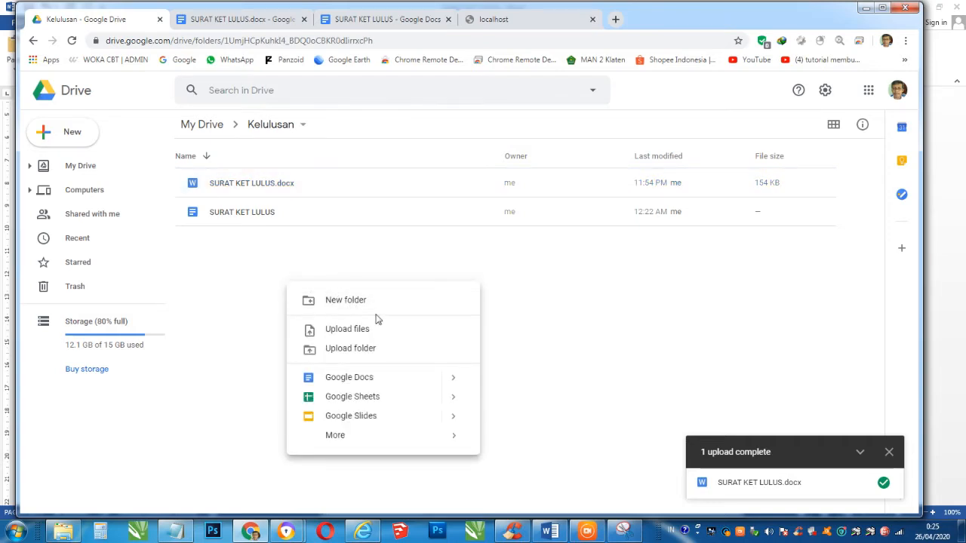
mouse_move(412, 437)
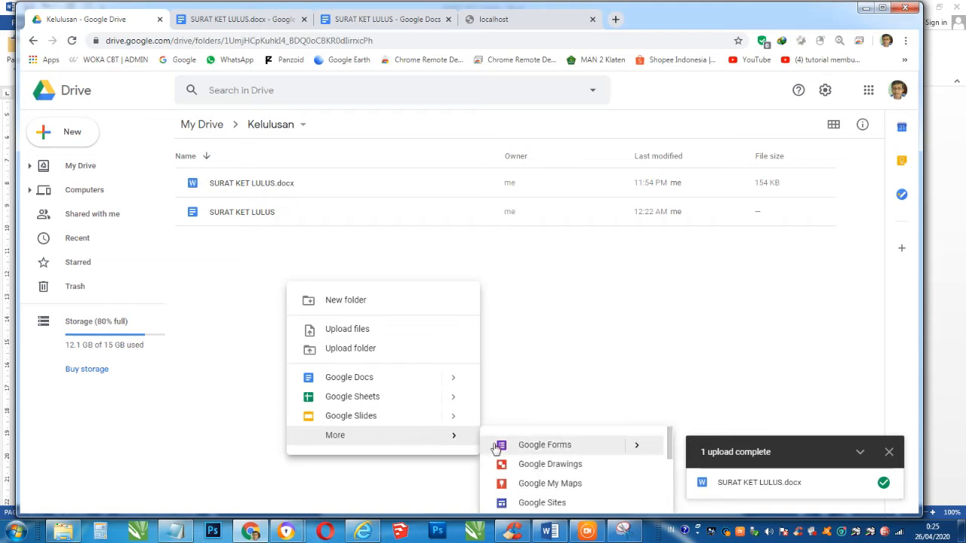
left_click(541, 446)
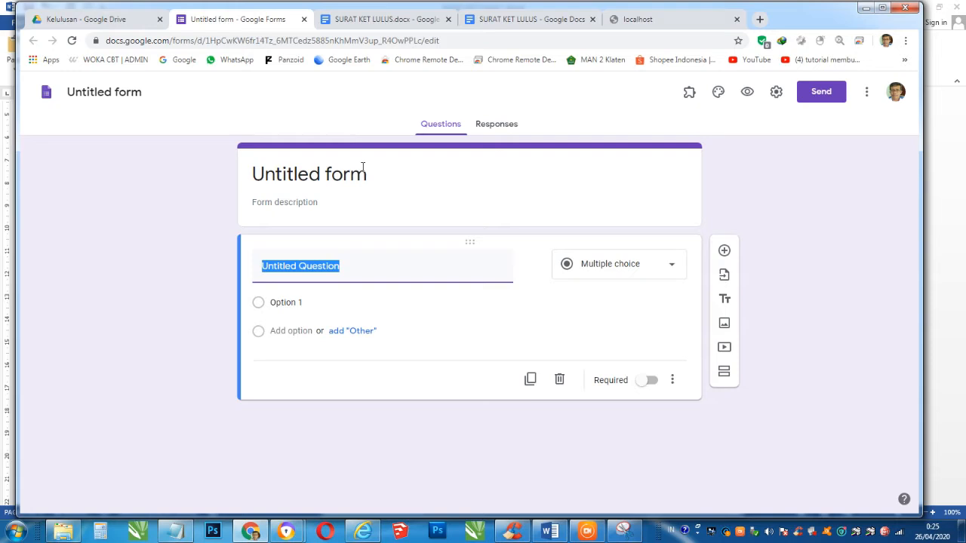
- Replace 'Untitled form' with the title IDENTITAS SISWA KELAS XII-IPA.1
left_click(324, 176)
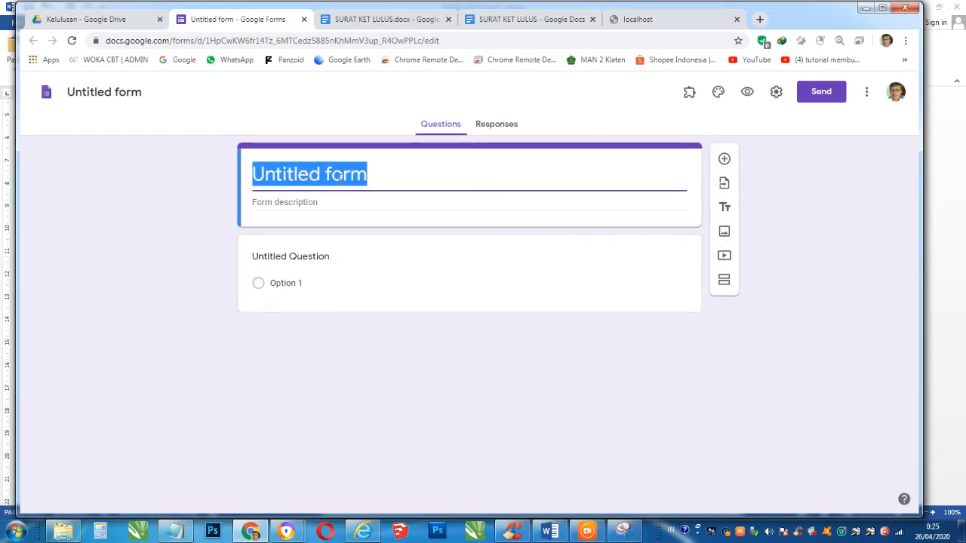
type("IDENTITAS SISWA KELAS XII")
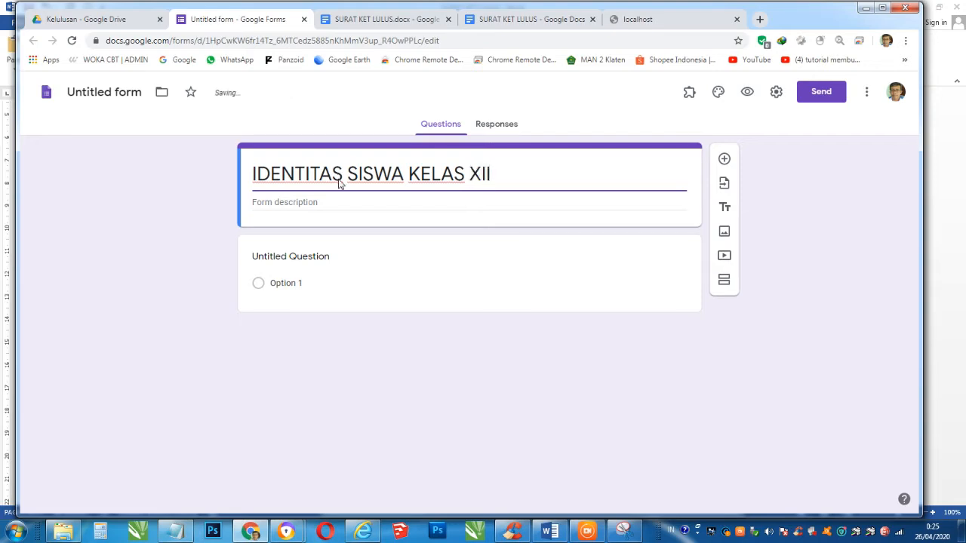
type("-IPA")
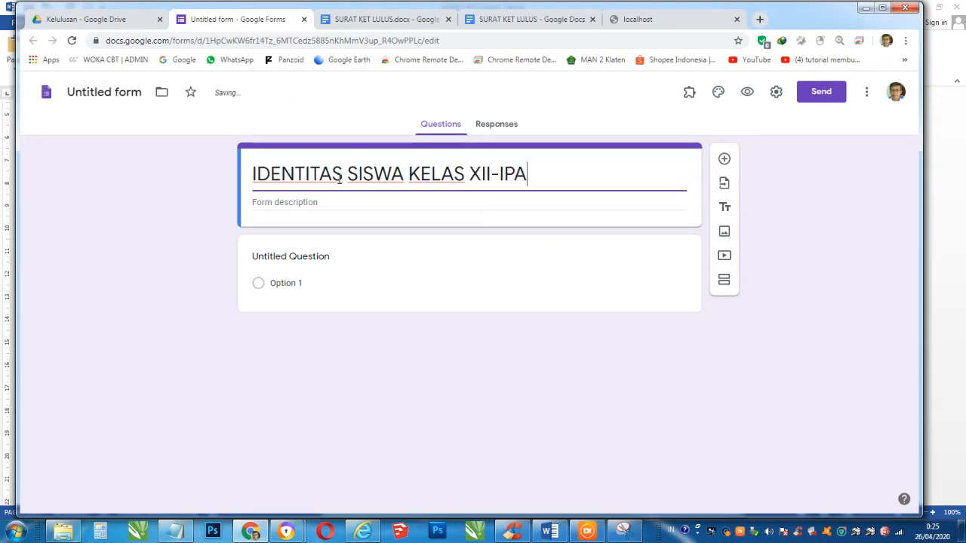
type(".1")
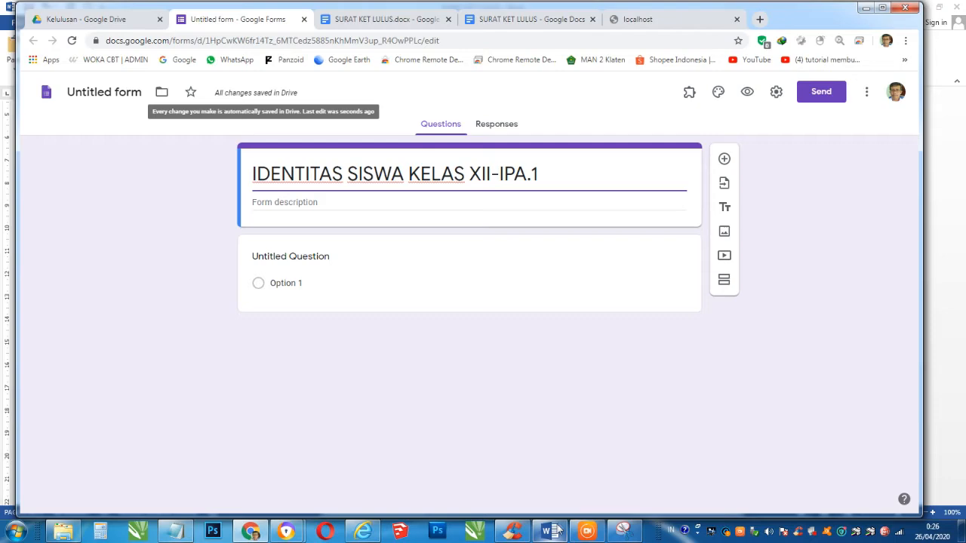
left_click(494, 20)
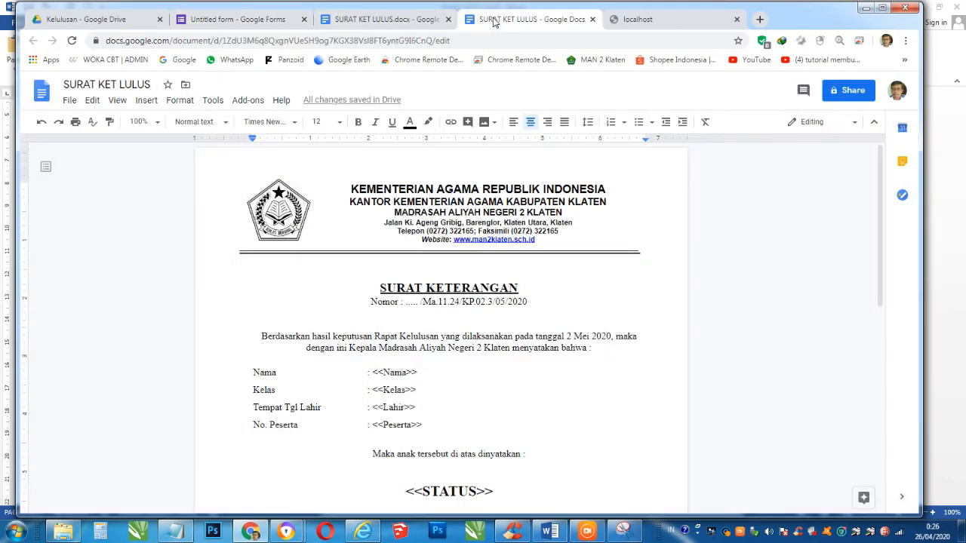
scroll(422, 332, "down", 2)
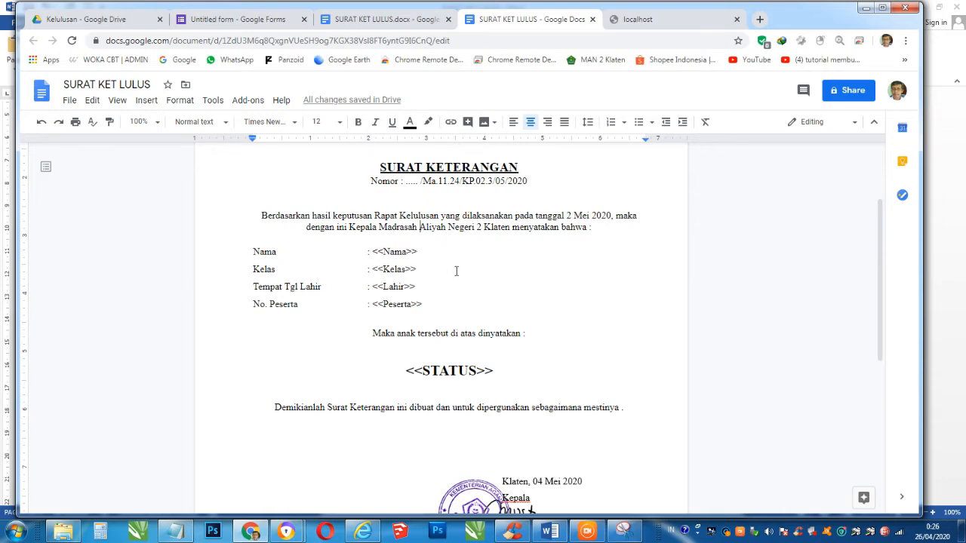
scroll(422, 332, "down", 2)
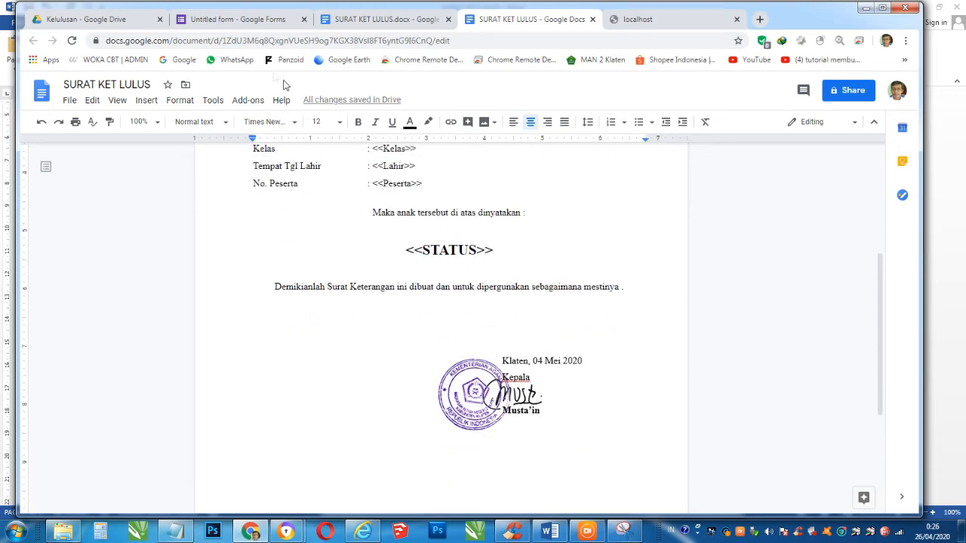
left_click(234, 19)
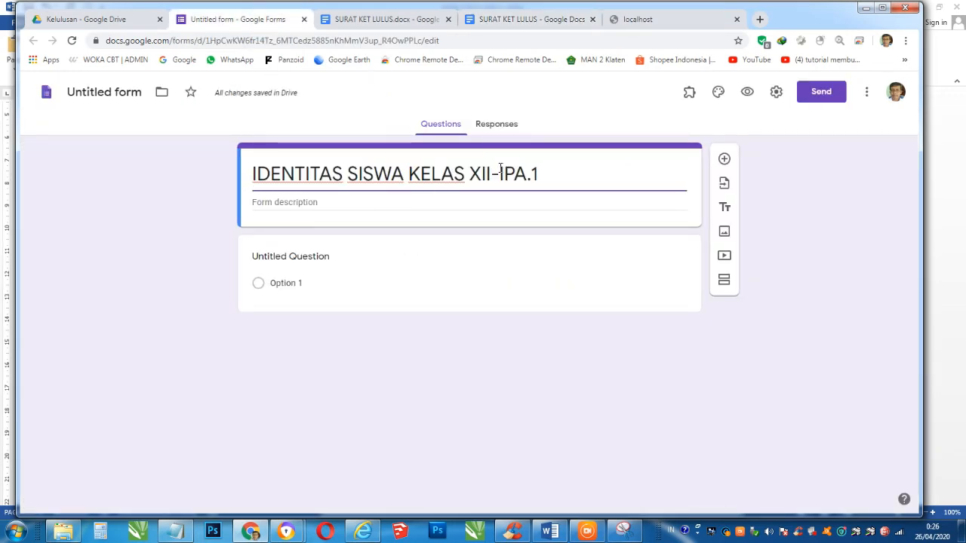
- Add a required Nama question and a Kelas short-answer question
left_click(367, 261)
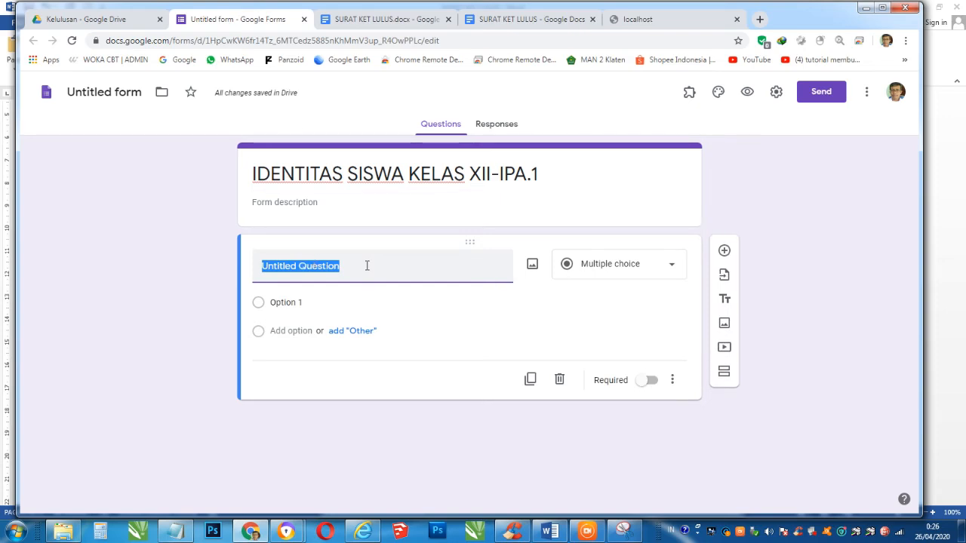
type("Nama")
left_click(642, 366)
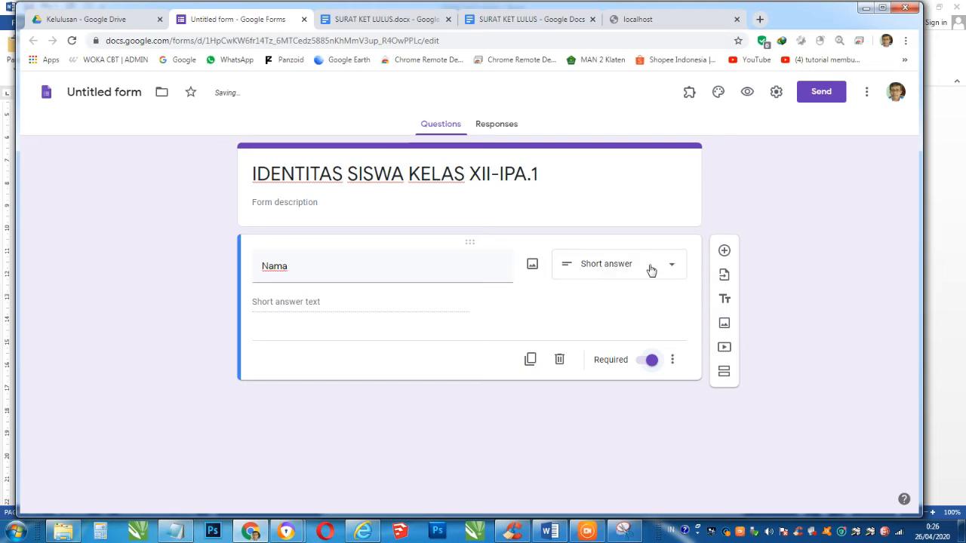
left_click(724, 252)
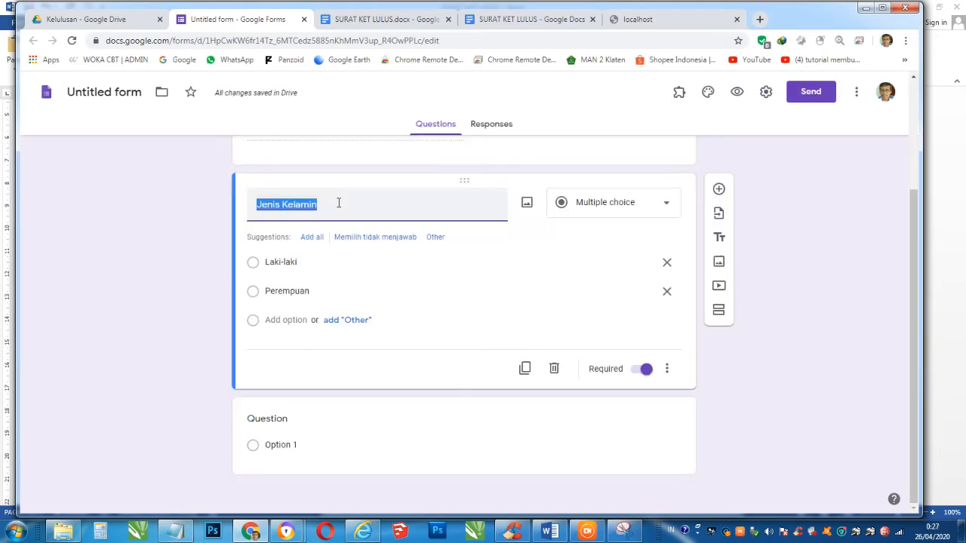
type("Kelas")
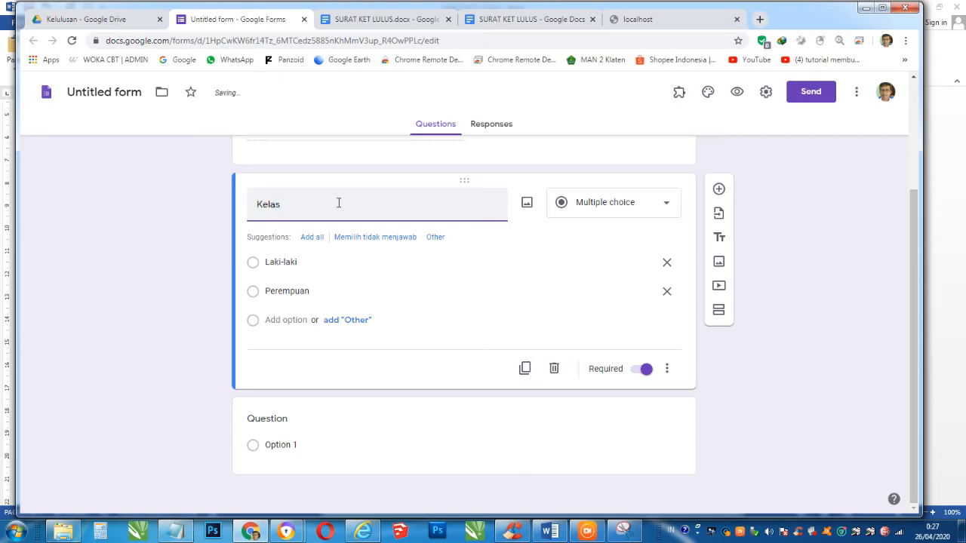
left_click(613, 202)
left_click(596, 134)
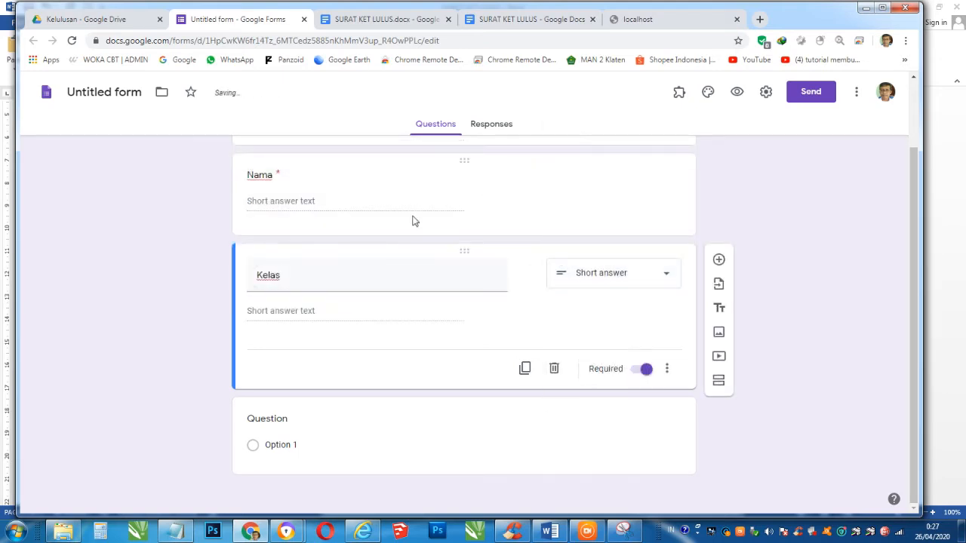
- Add another question and, after checking the template's field names, start titling it Tempat Tanggal Lahir
left_click(719, 259)
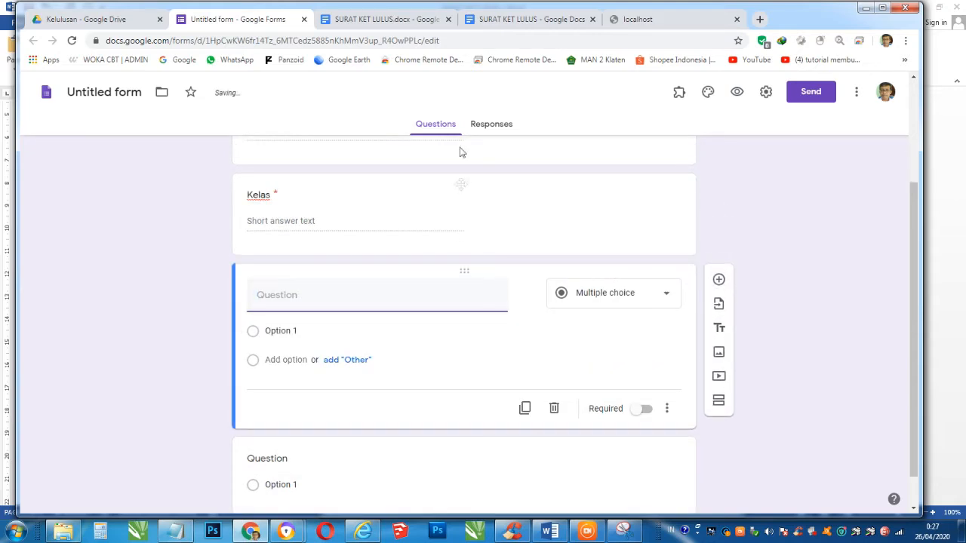
left_click(485, 23)
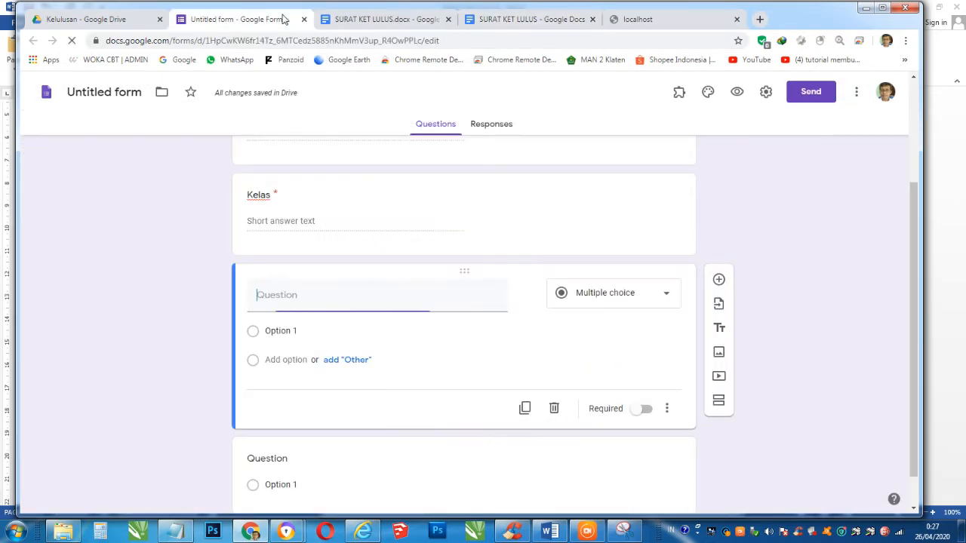
left_click(284, 19)
type("Tempat Tanggal Lahir")
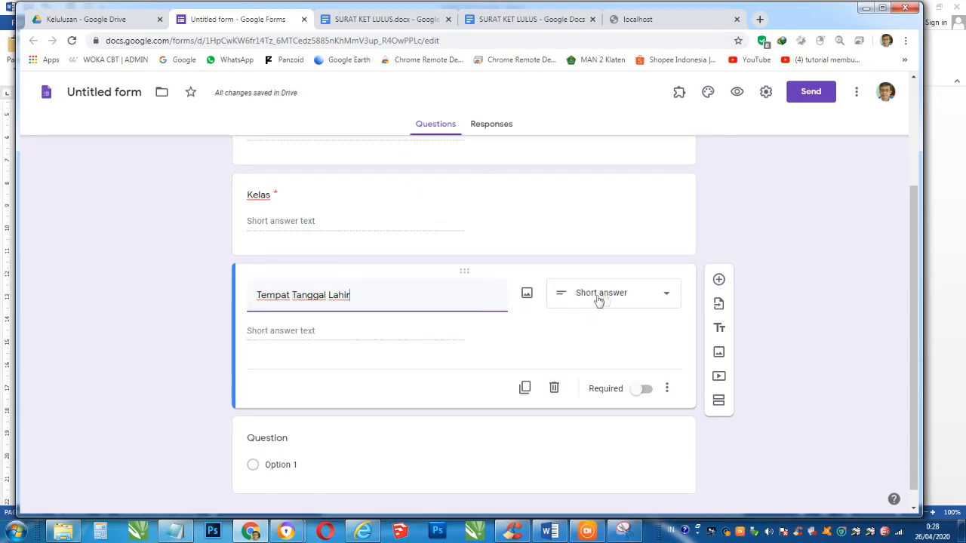
- Make Tempat Tanggal Lahir required, glancing at the letter template's fields
left_click(642, 391)
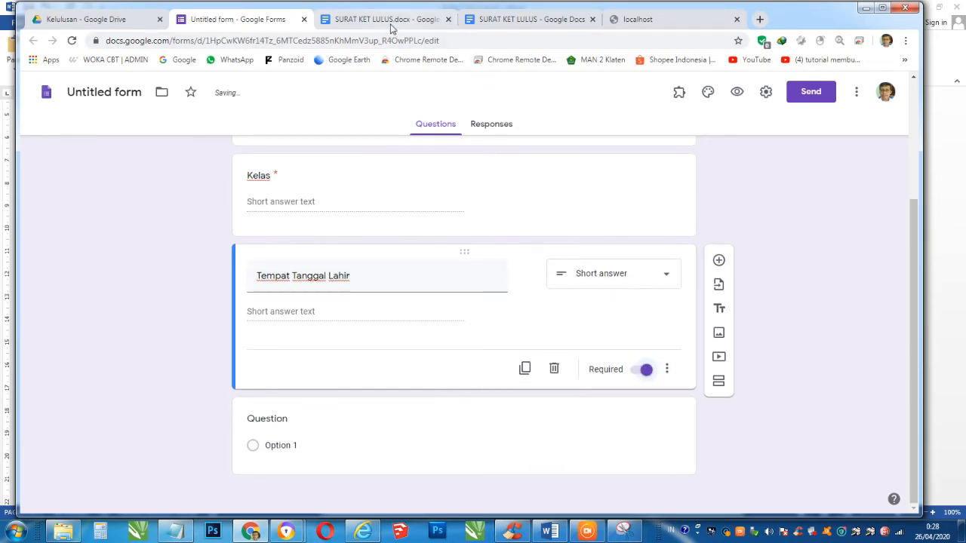
left_click(387, 22)
left_click(491, 19)
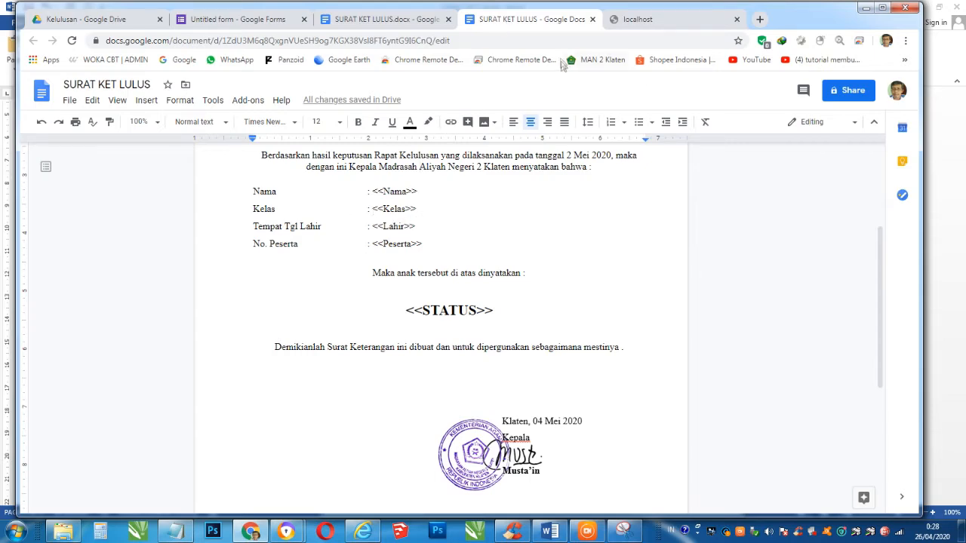
left_click(262, 20)
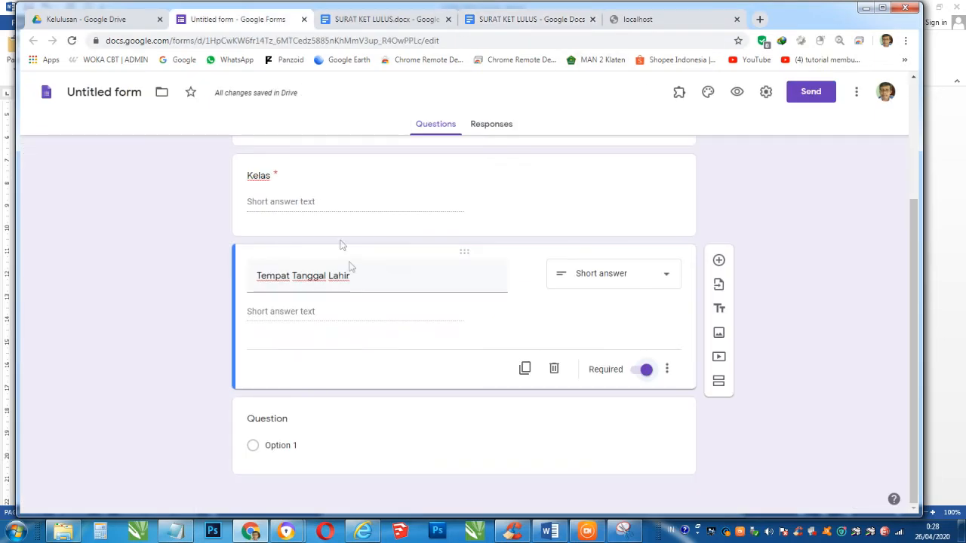
- Add a No. Peserta question and begin an Email Siswa Aktif short-answer question
left_click(719, 260)
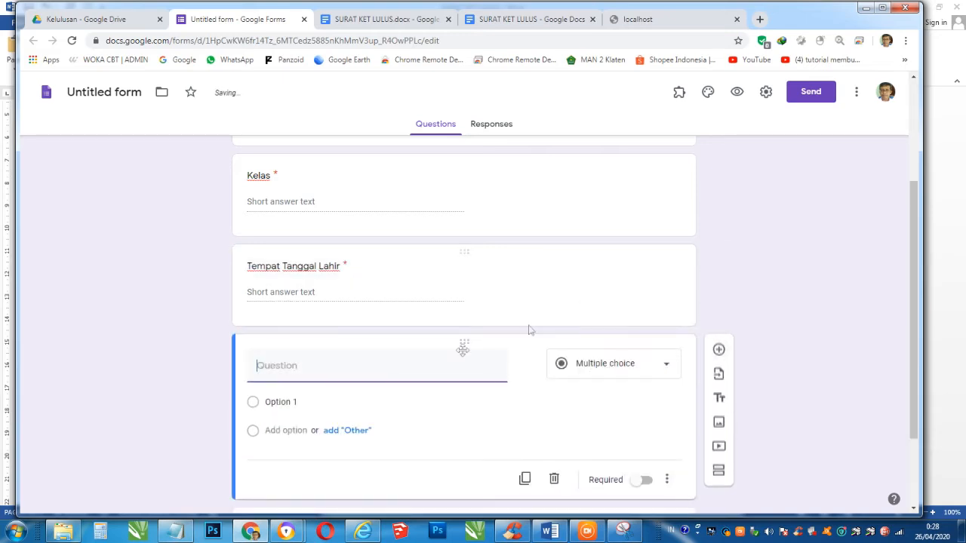
type("No. Peserta")
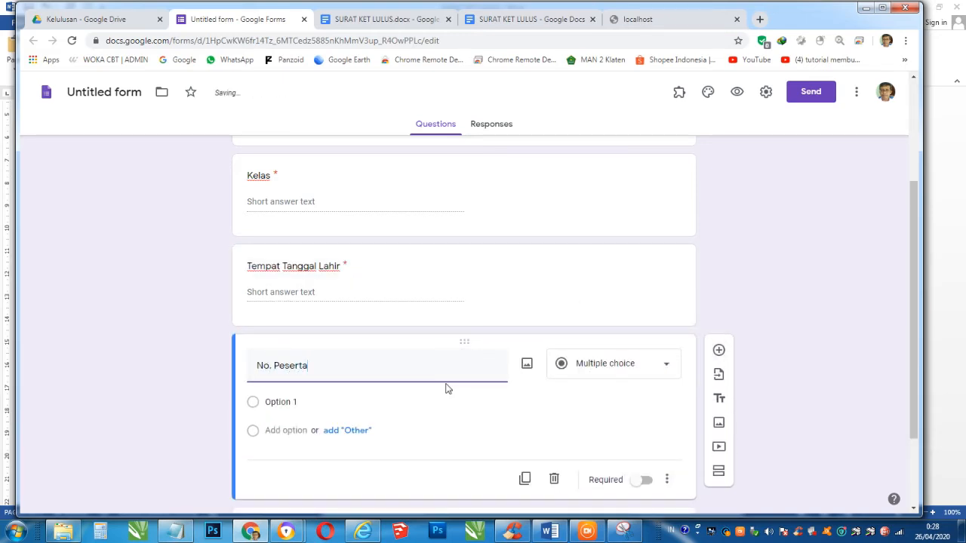
scroll(398, 418, "down", 2)
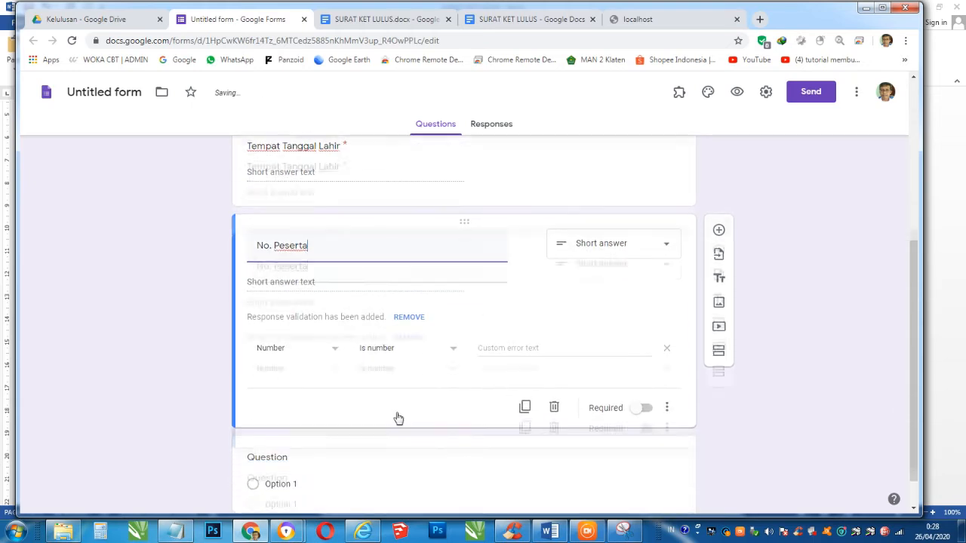
left_click(498, 19)
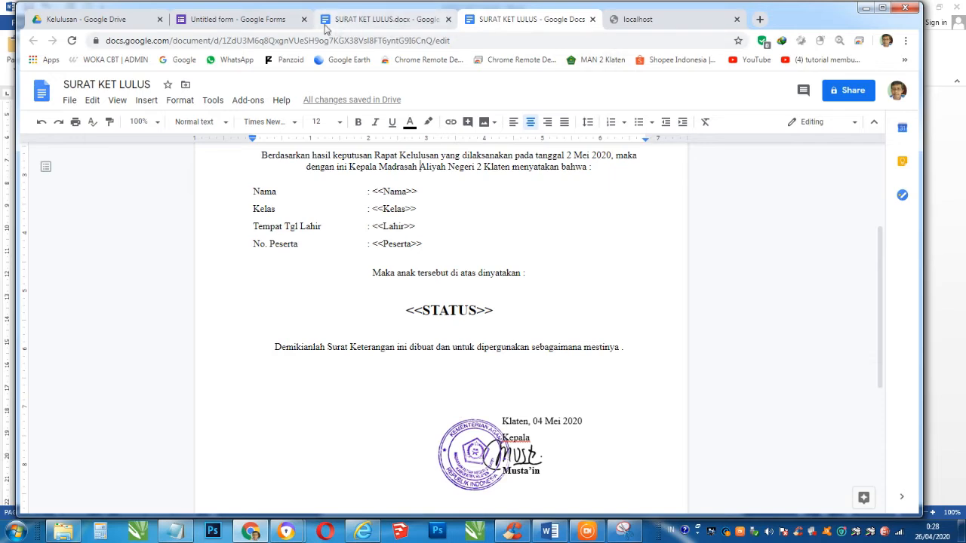
left_click(261, 19)
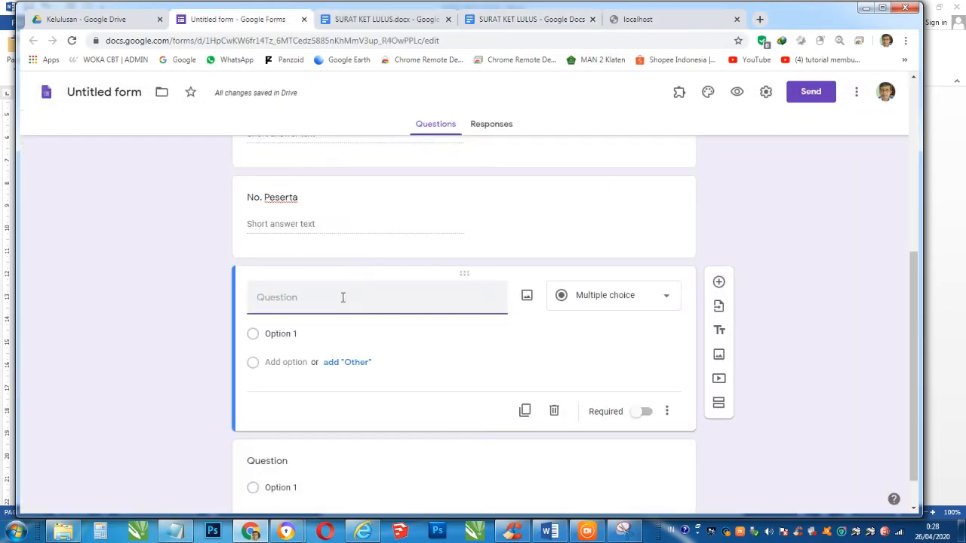
type("Email Siswa Aktif")
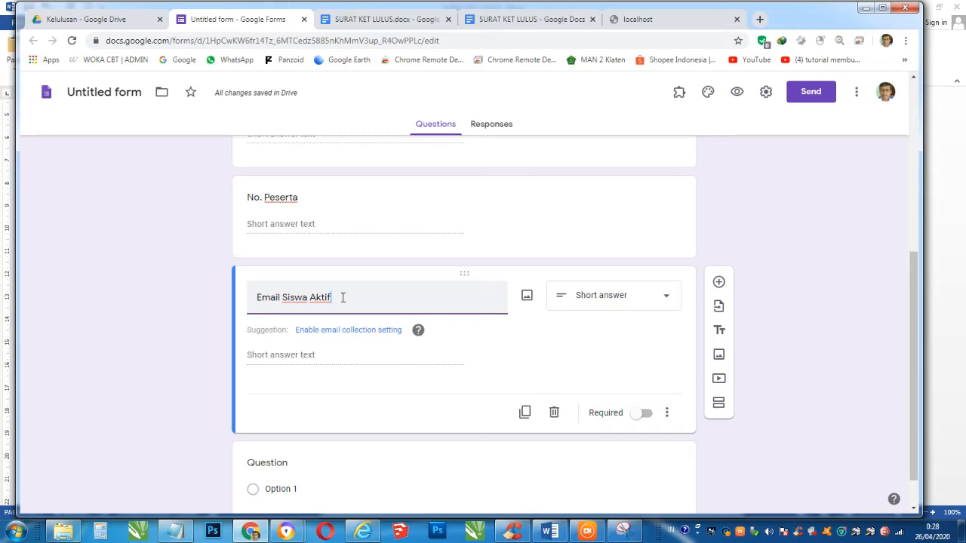
- Make the Email Siswa Aktif question required and review the question list
left_click(643, 414)
scroll(556, 300, "down", 1)
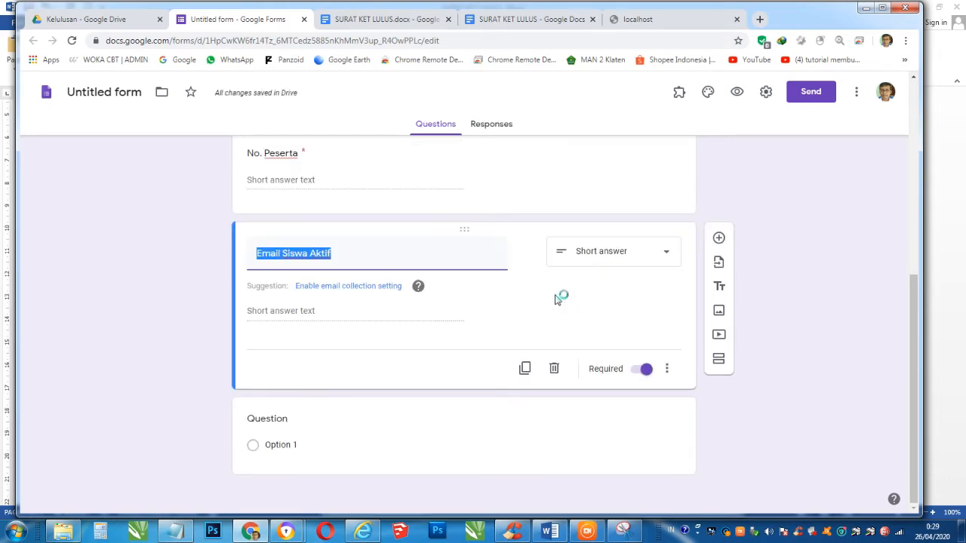
scroll(541, 269, "up", 3)
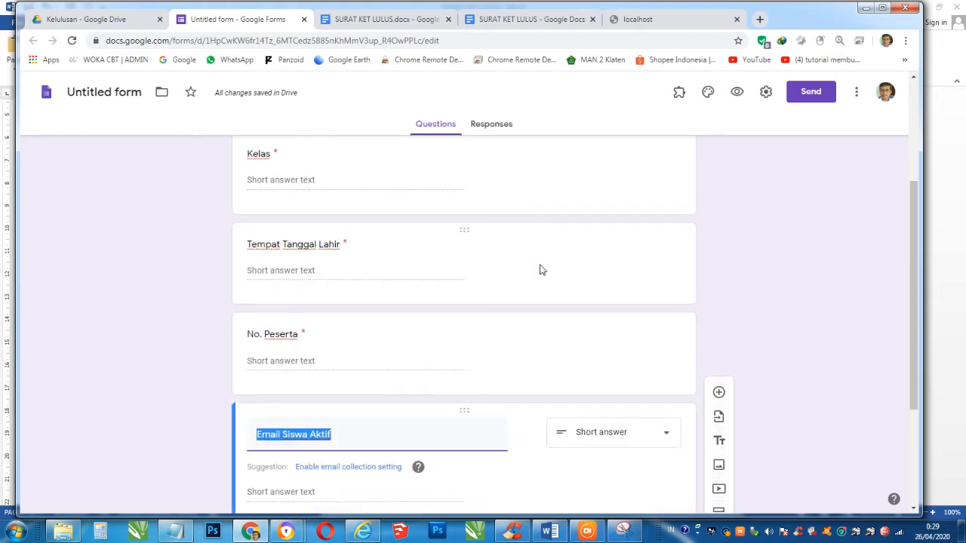
scroll(540, 269, "up", 3)
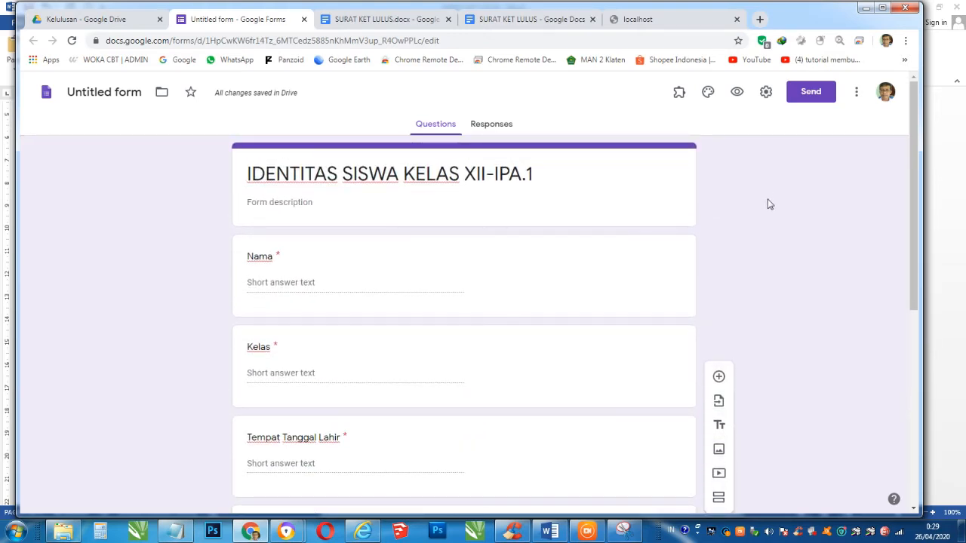
scroll(768, 204, "down", 4)
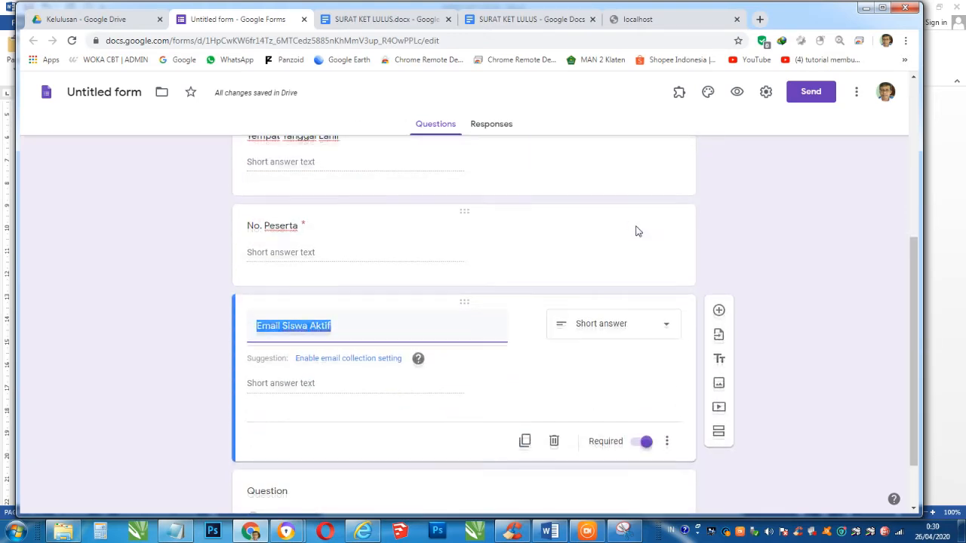
scroll(636, 232, "up", 5)
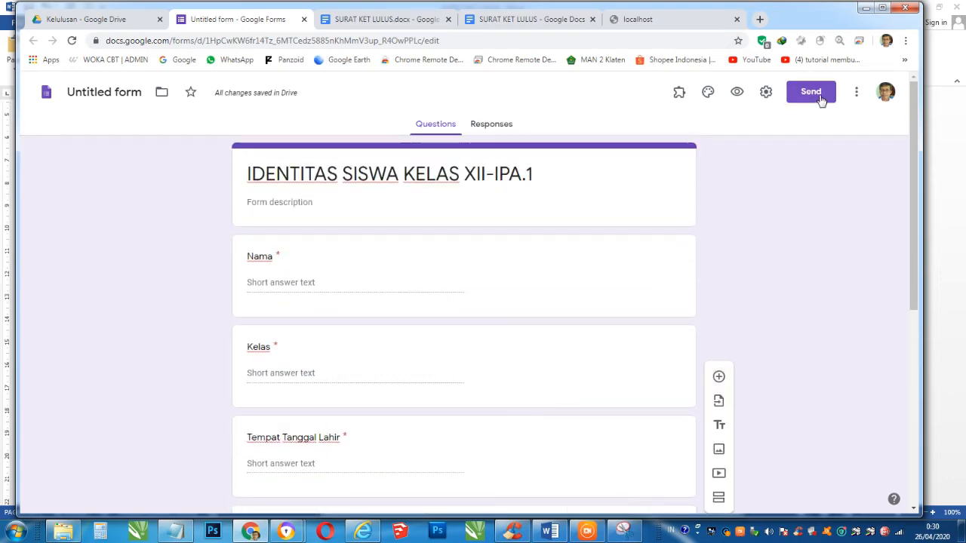
scroll(782, 189, "down", 5)
- Copy the form's shortened share link and select the localhost tab's address
left_click(810, 96)
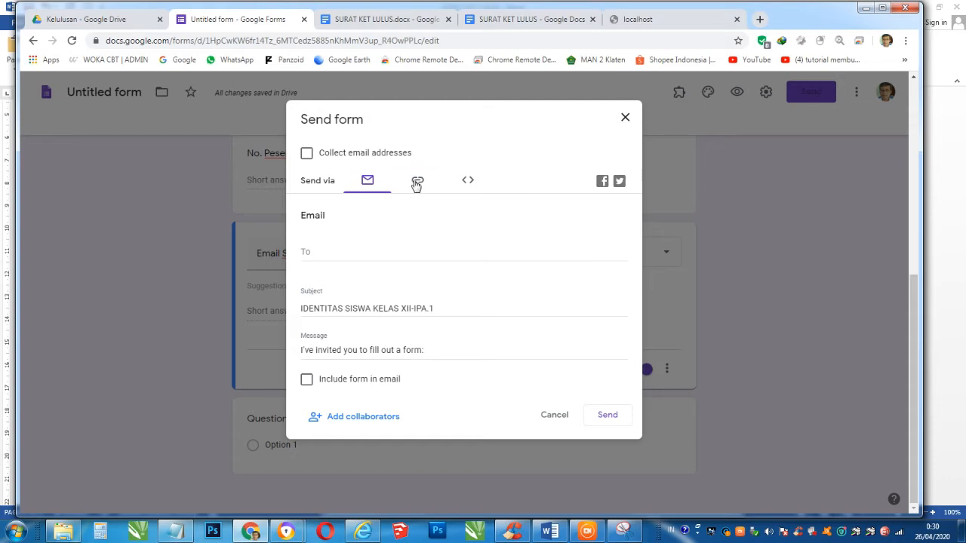
left_click(417, 183)
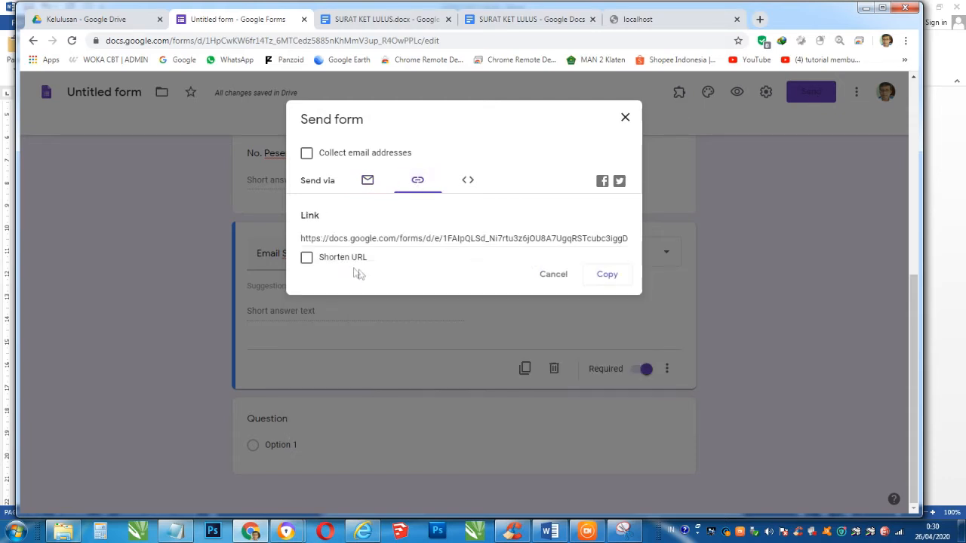
left_click(307, 258)
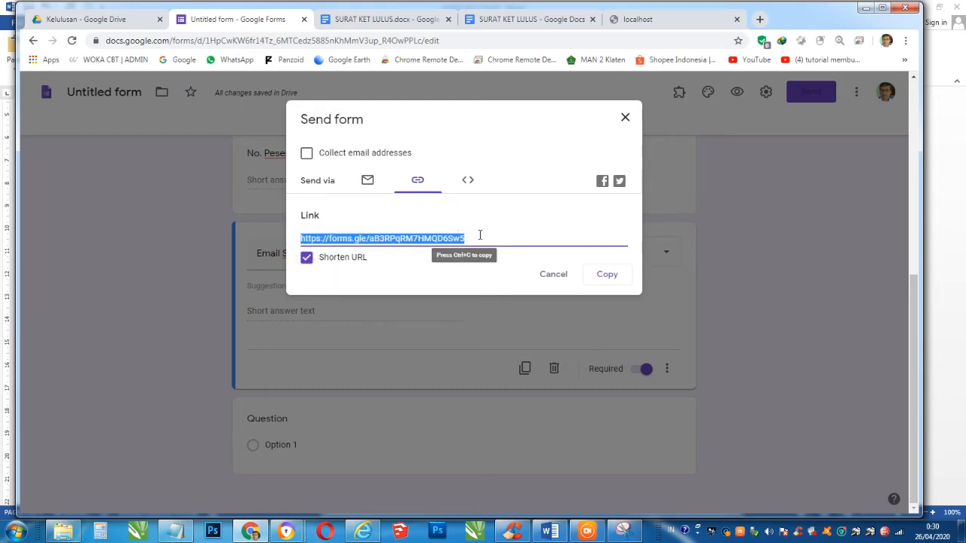
left_click(610, 278)
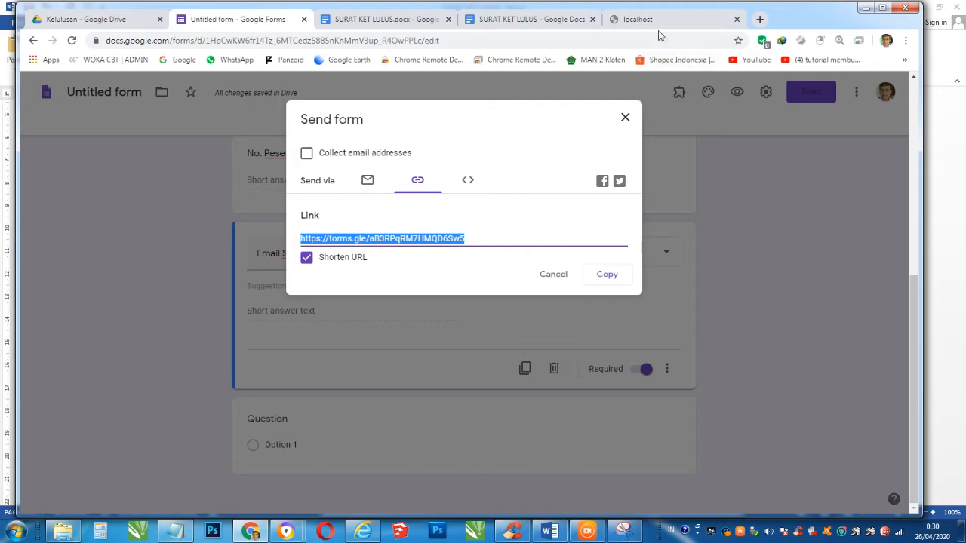
left_click(661, 24)
left_click(235, 37)
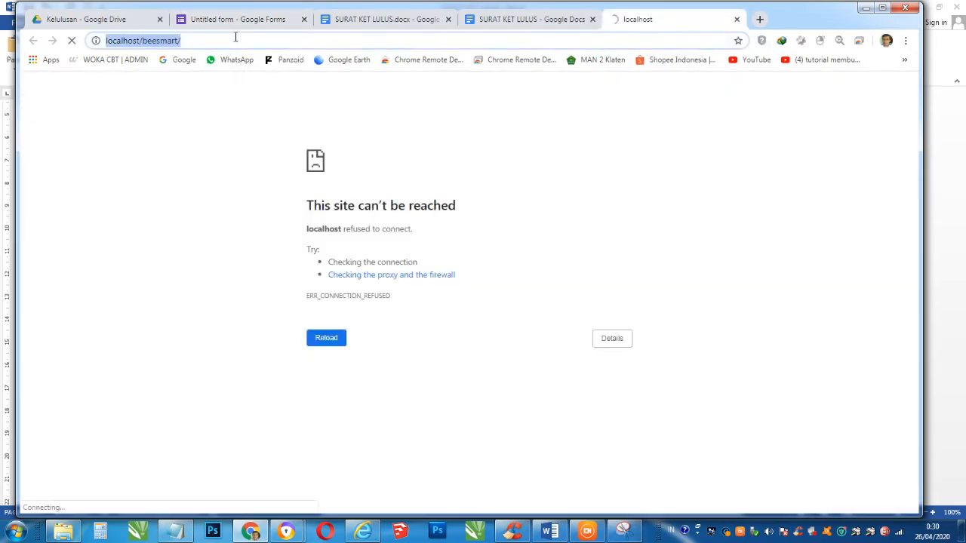
- Open the copied forms.gle link in the localhost tab with Paste and go
right_click(235, 37)
left_click(303, 111)
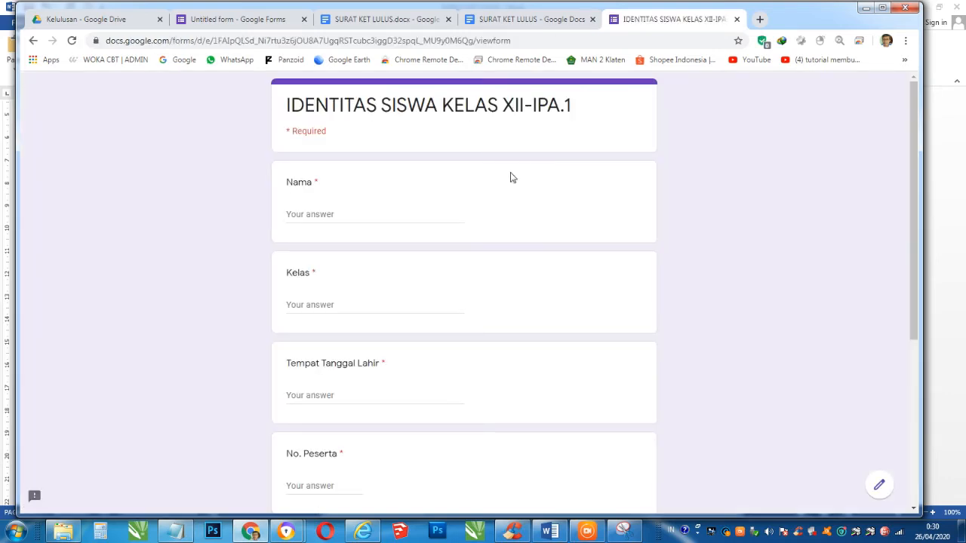
scroll(481, 209, "down", 4)
scroll(481, 209, "up", 4)
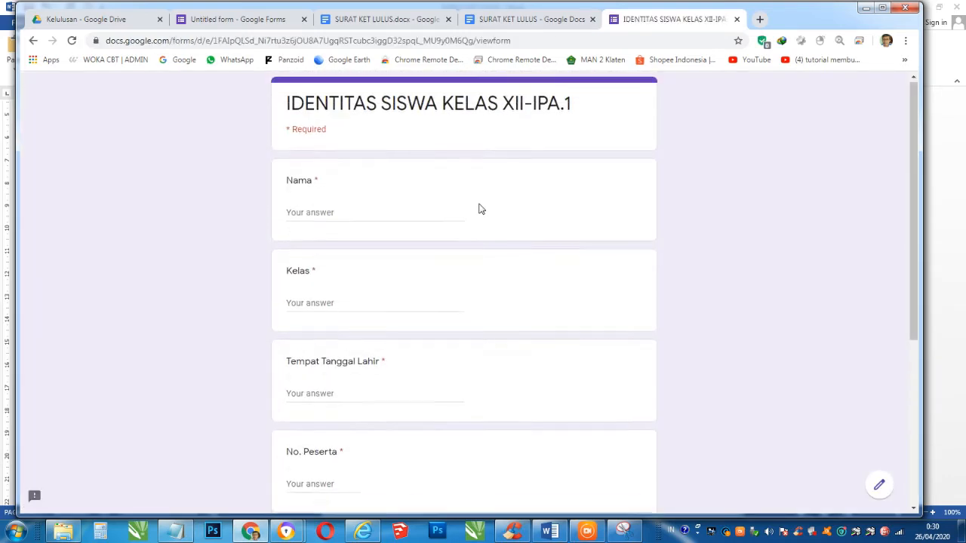
- Answer Nama with the student's name, Kelas with XII-IPA.1, and Tempat Tanggal Lahir with a birthplace and date
left_click(342, 211)
type("Bambang")
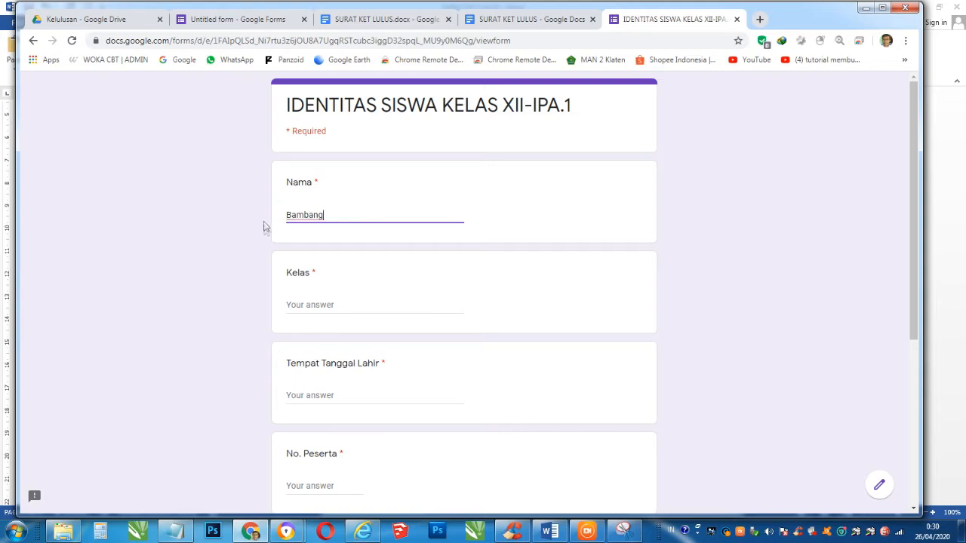
left_click(320, 303)
type("XII-IPA.1")
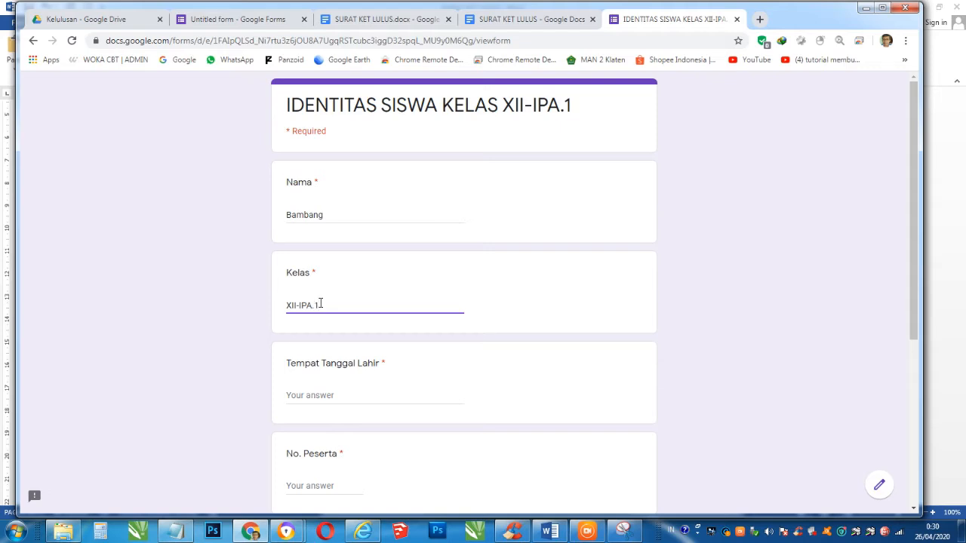
scroll(320, 304, "down", 2)
left_click(319, 276)
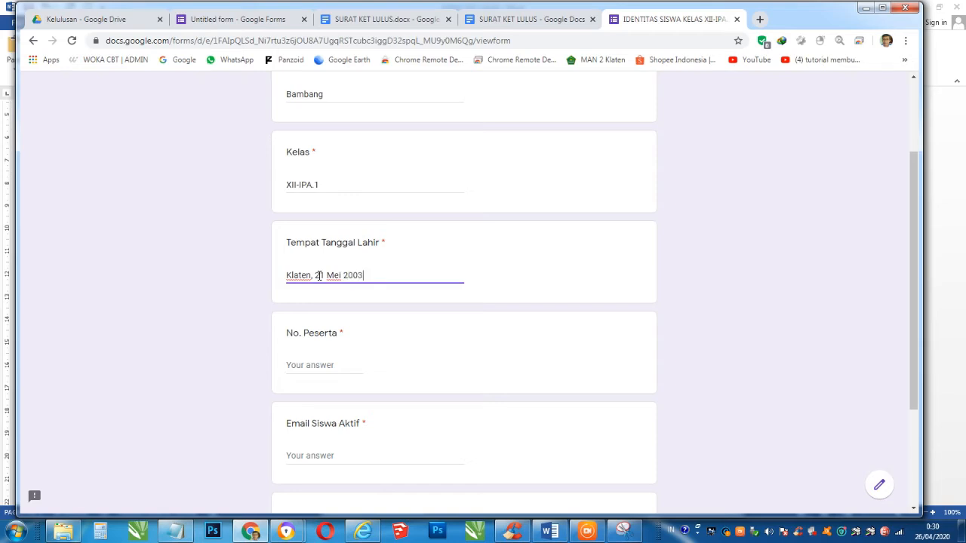
- Enter No. Peserta 12345 and the student's e-mail address
left_click(310, 366)
type("12345")
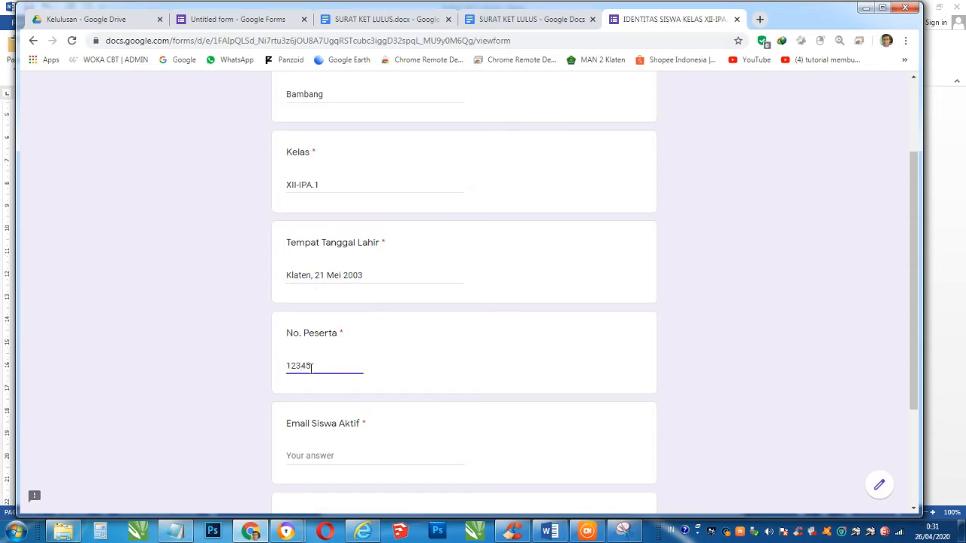
scroll(311, 367, "down", 3)
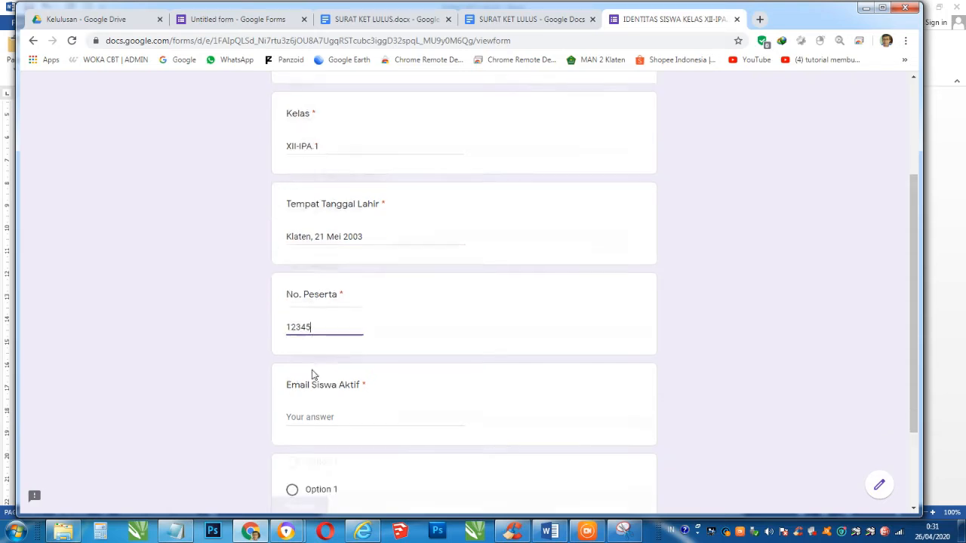
left_click(321, 337)
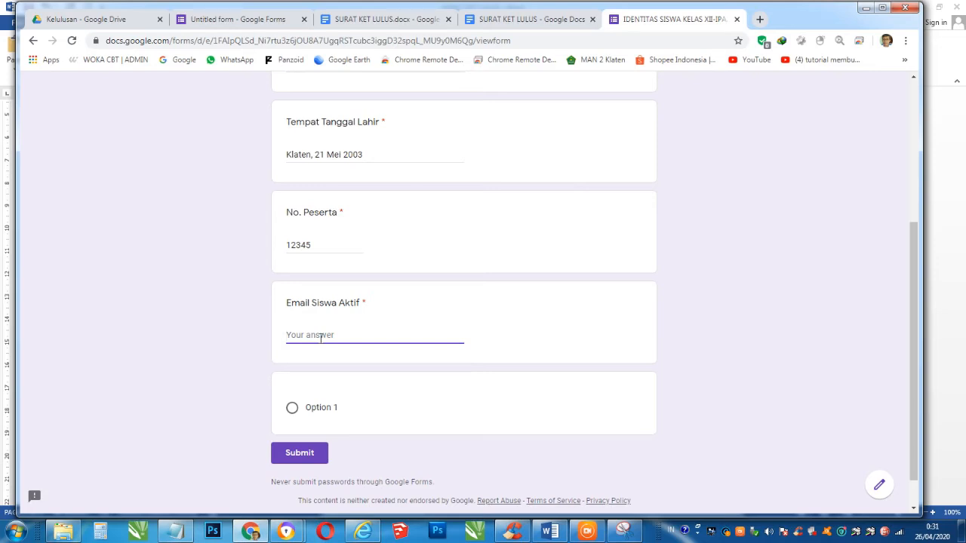
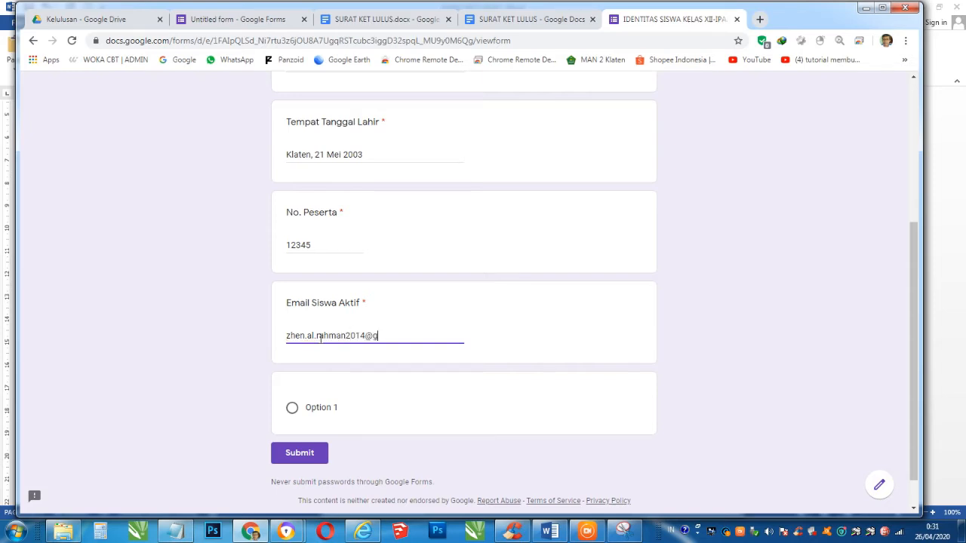
- Review the completed answers and submit the form response
scroll(360, 329, "down", 1)
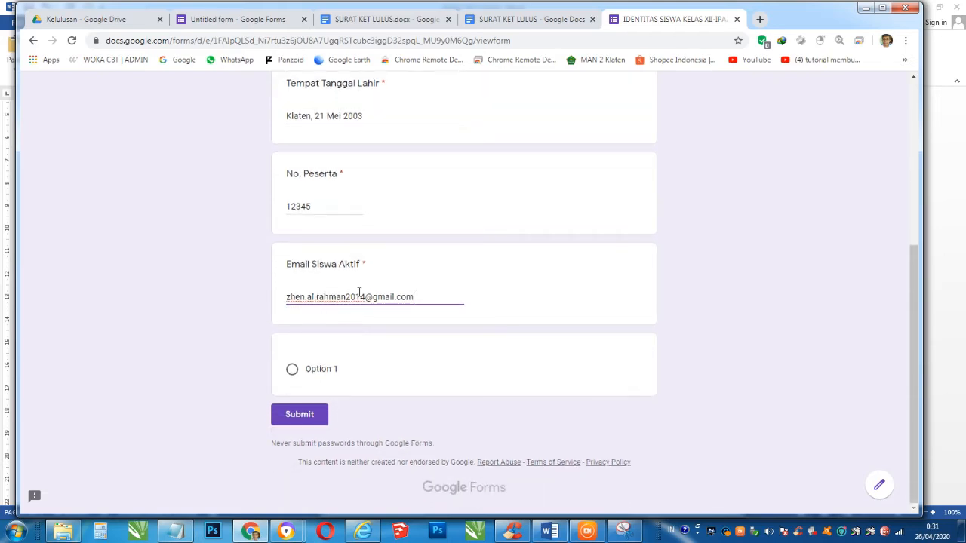
scroll(366, 303, "up", 3)
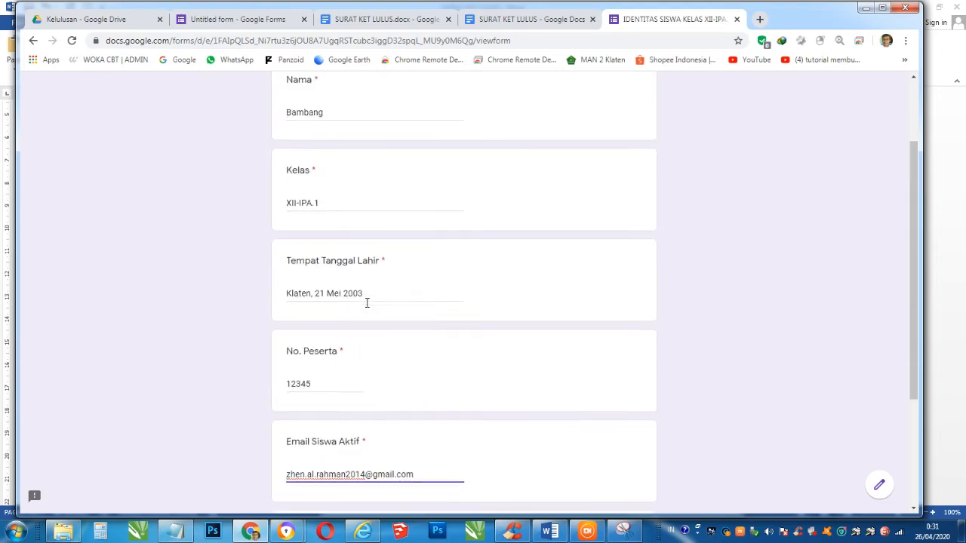
scroll(367, 303, "down", 3)
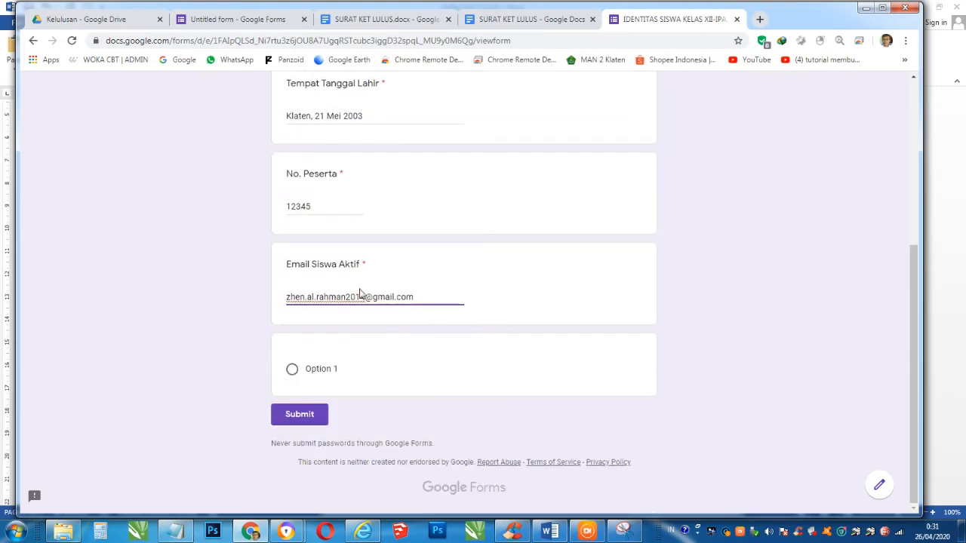
scroll(447, 284, "up", 5)
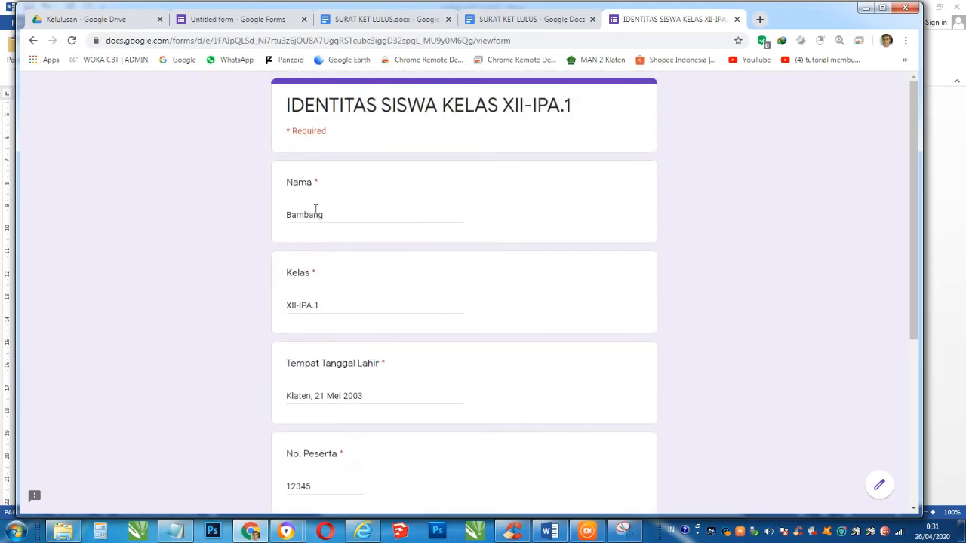
scroll(361, 222, "down", 5)
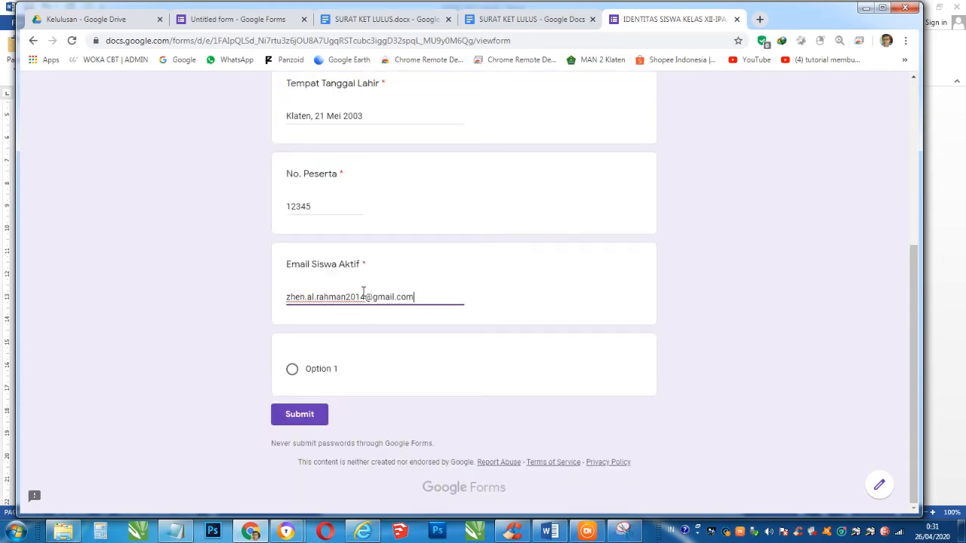
scroll(387, 189, "up", 5)
scroll(386, 189, "down", 5)
left_click(309, 415)
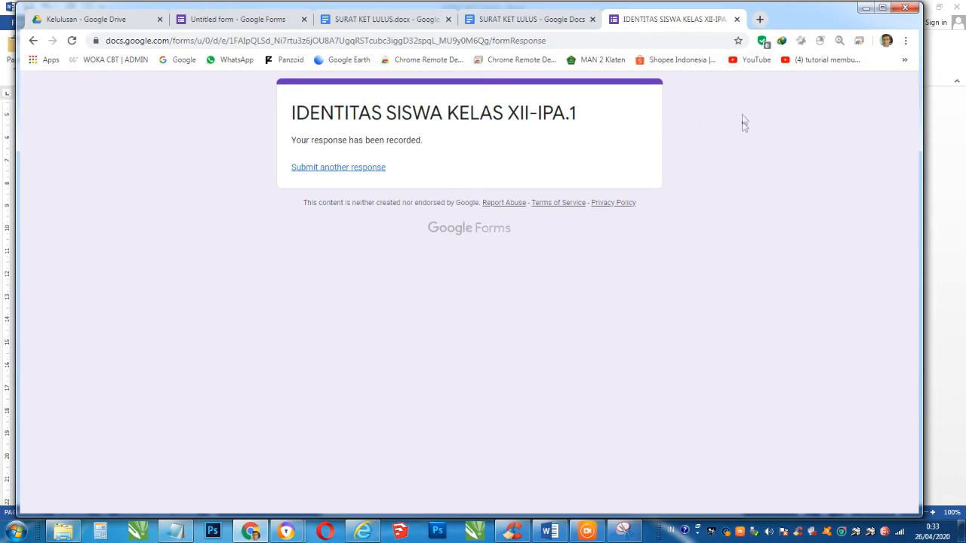
- Open the Untitled form from the Kelulusan folder, review its single response, and start linking a responses spreadsheet
left_click(117, 19)
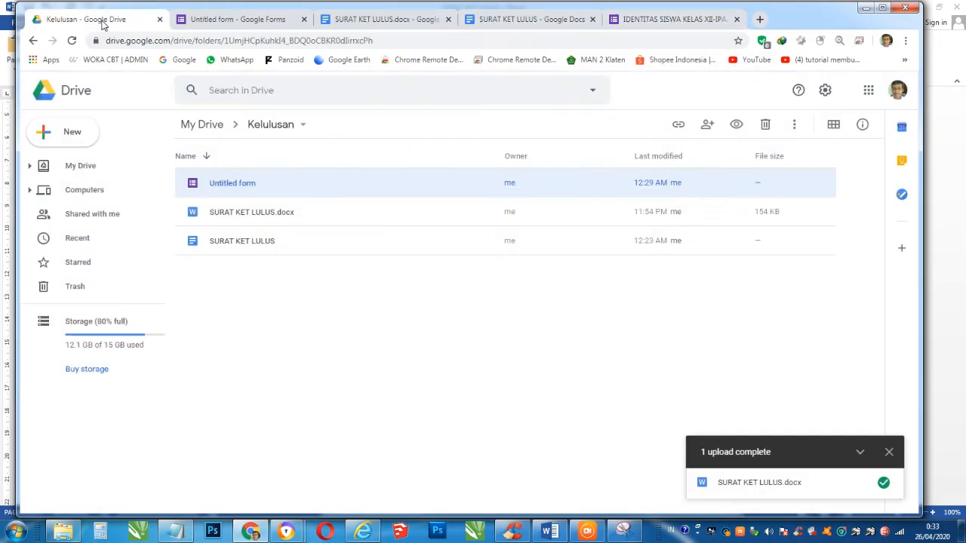
double_click(248, 187)
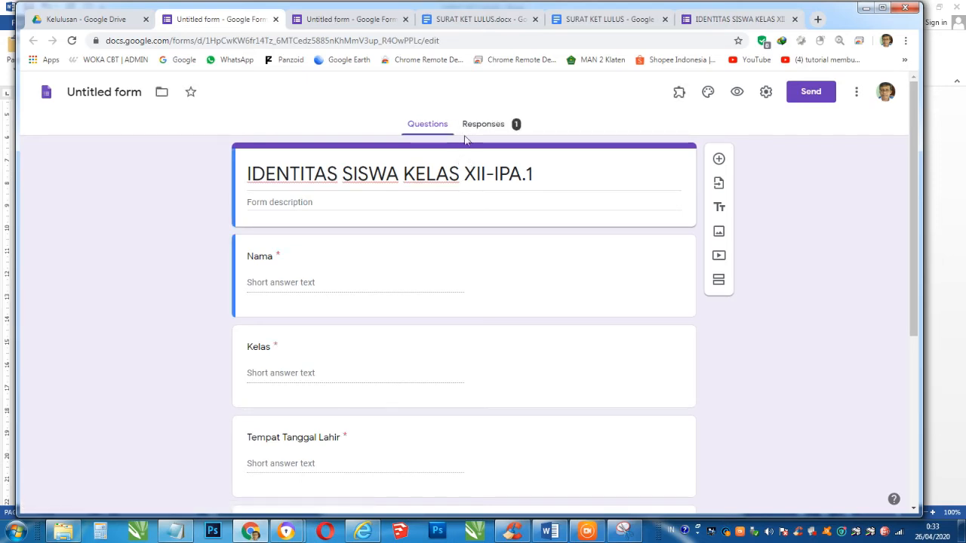
left_click(492, 126)
scroll(462, 224, "down", 3)
scroll(465, 230, "down", 3)
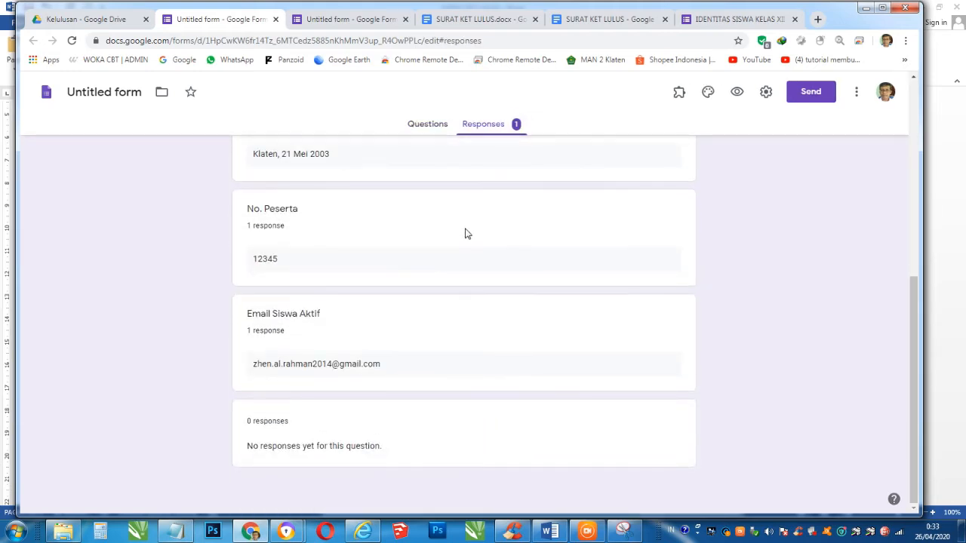
scroll(466, 234, "up", 5)
left_click(648, 163)
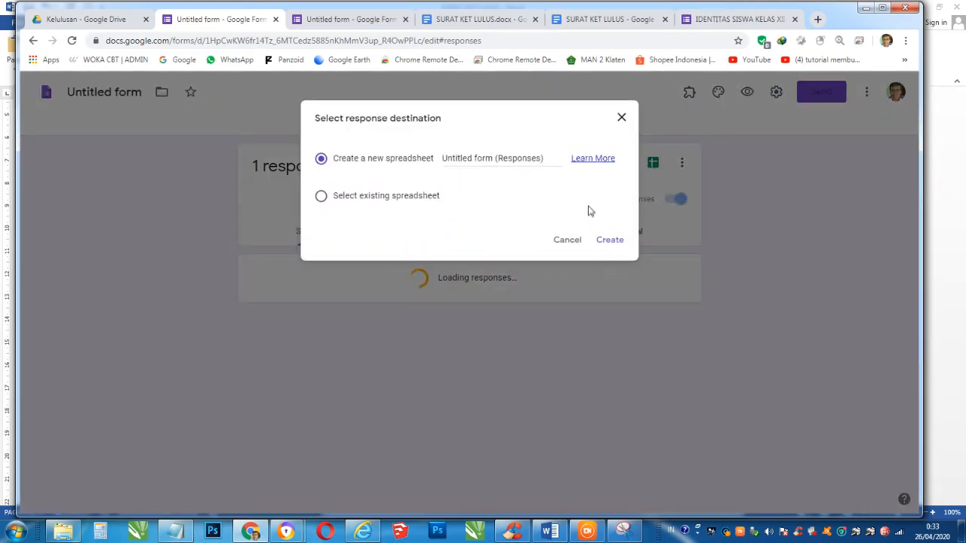
- Create the new linked responses spreadsheet, narrow Timestamp column A, and widen email column F
left_click(610, 240)
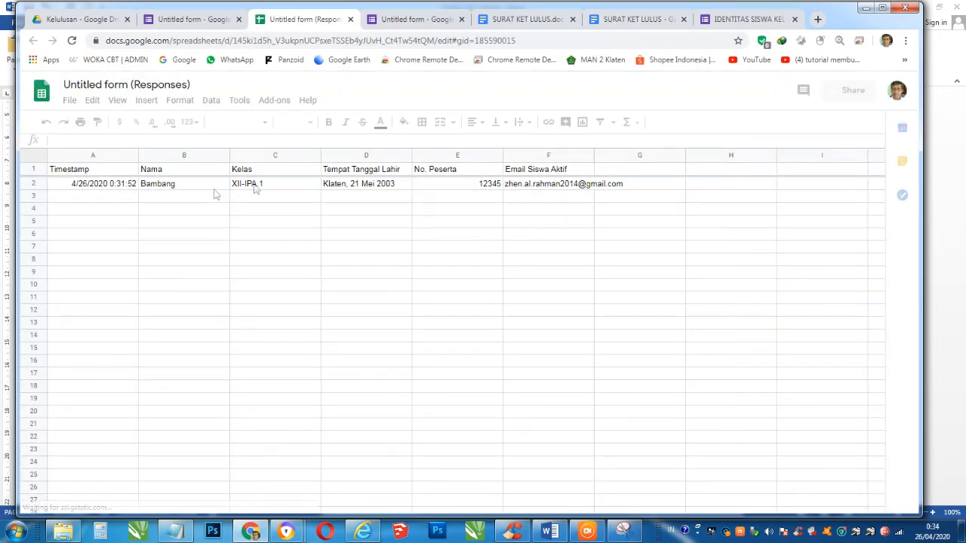
left_click_drag(138, 154, 124, 154)
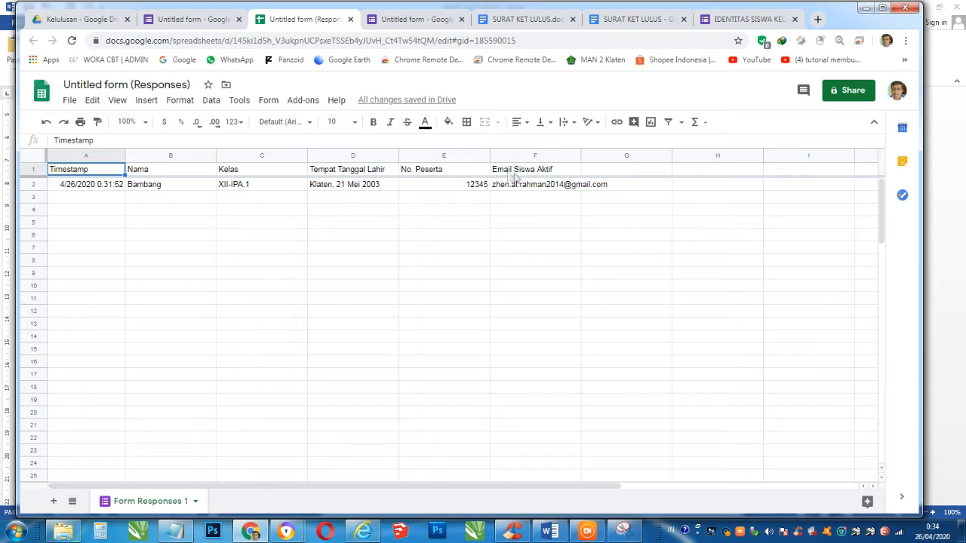
left_click_drag(581, 155, 625, 155)
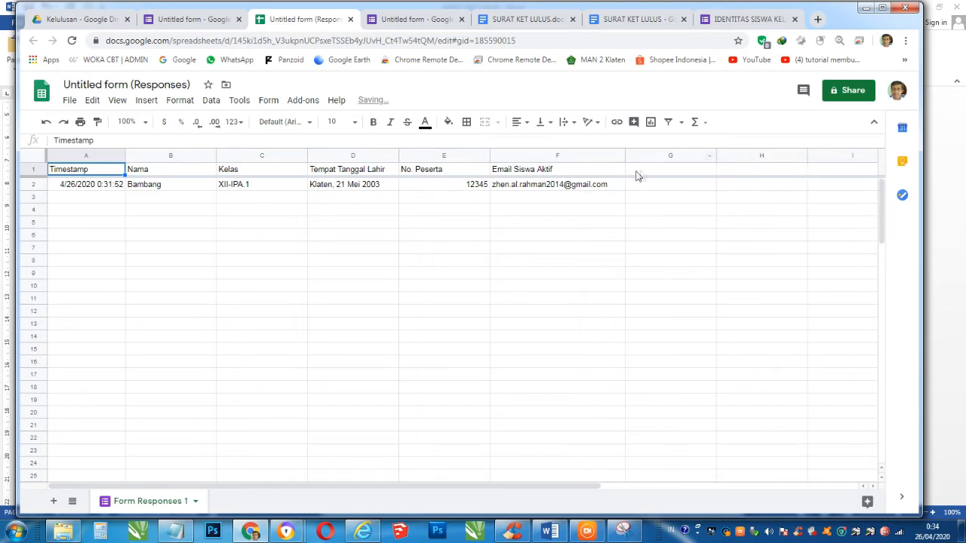
- Add a Status header in G1 and select the response row A2:F2
left_click(650, 173)
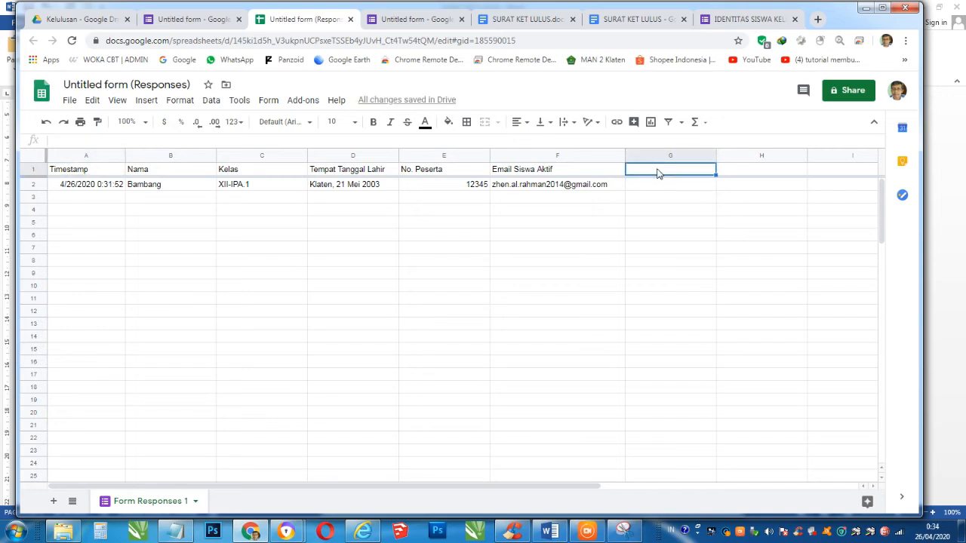
type("Sta")
left_click(663, 187)
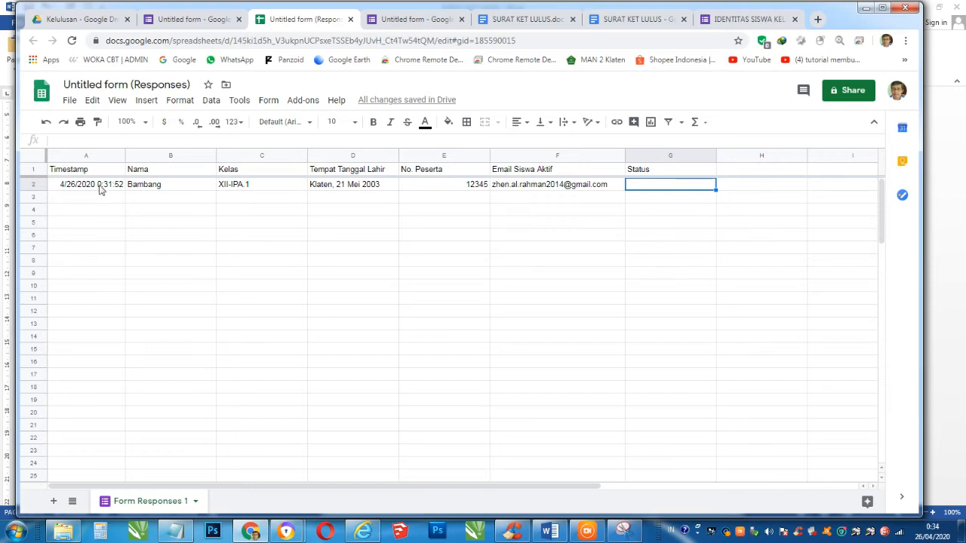
left_click(99, 185)
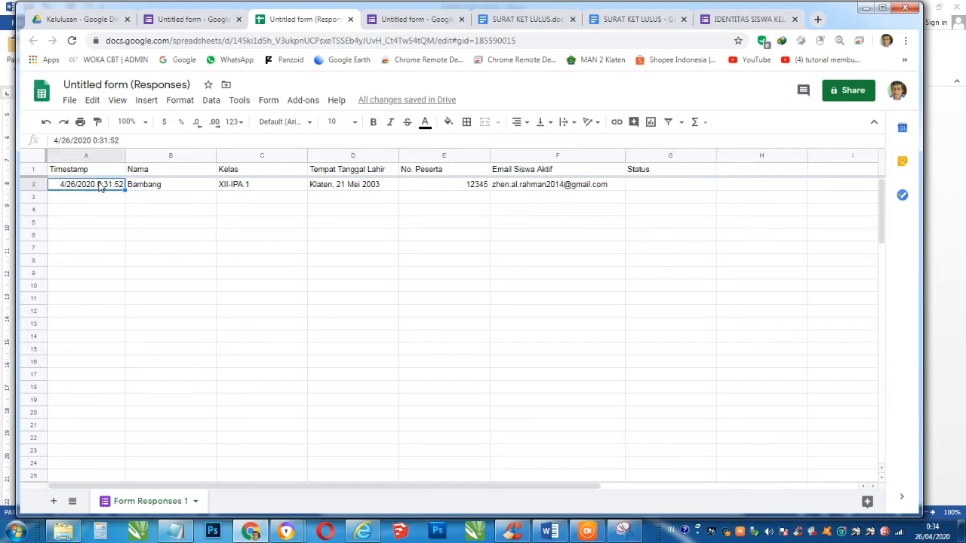
left_click(614, 187, "shift")
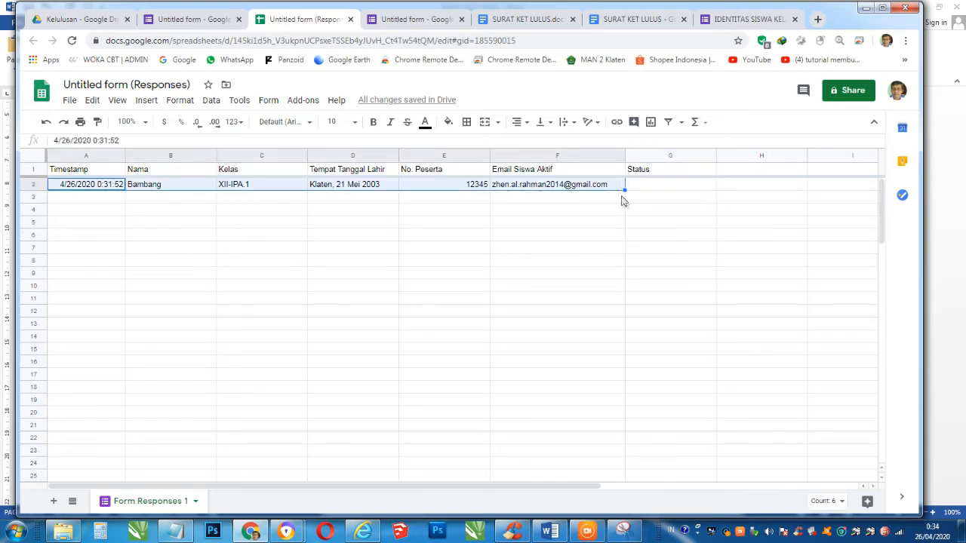
- Copy the response row down to row 7 and give rows 3–7 new names, including Nanang, Candra and Glondor
left_click_drag(625, 190, 625, 253)
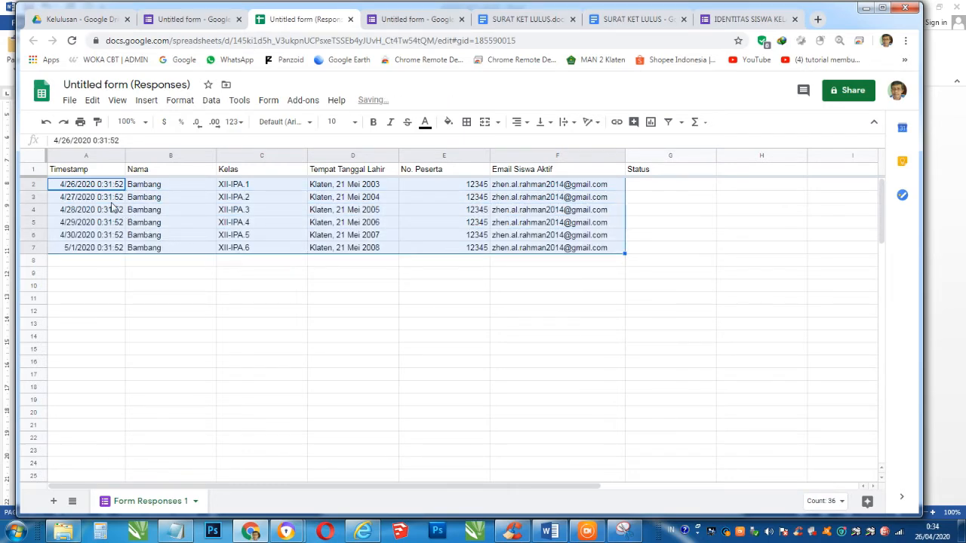
left_click(156, 187)
left_click(162, 198)
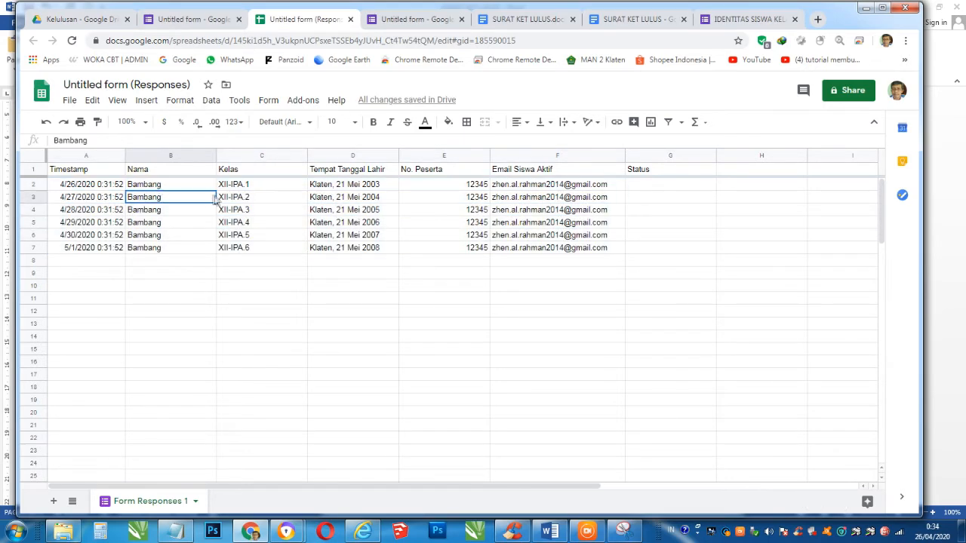
type("A")
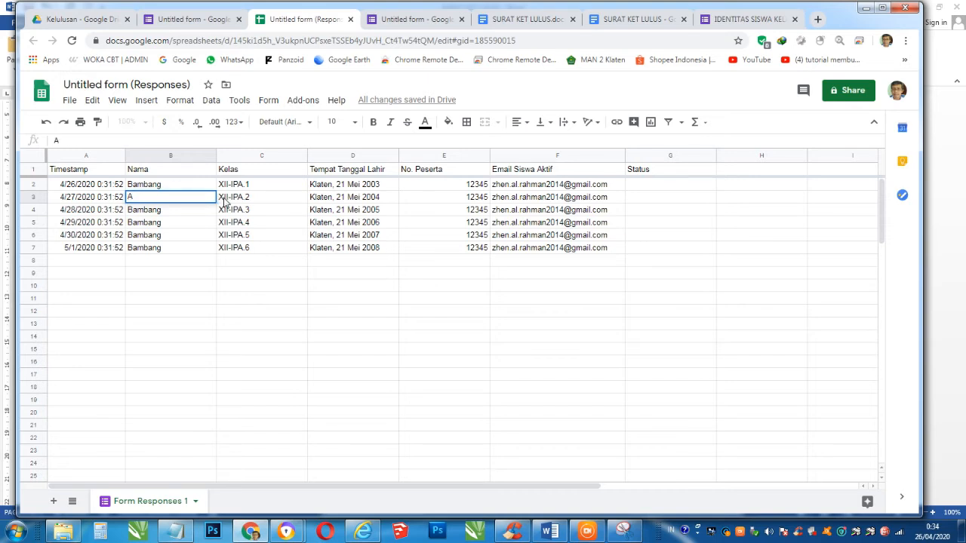
type("nwar")
key("Return")
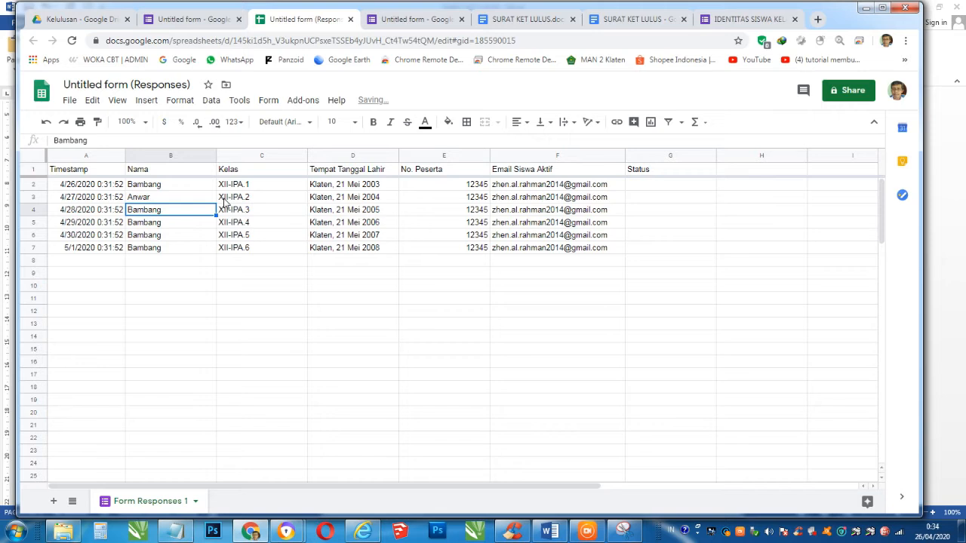
type("Bashir")
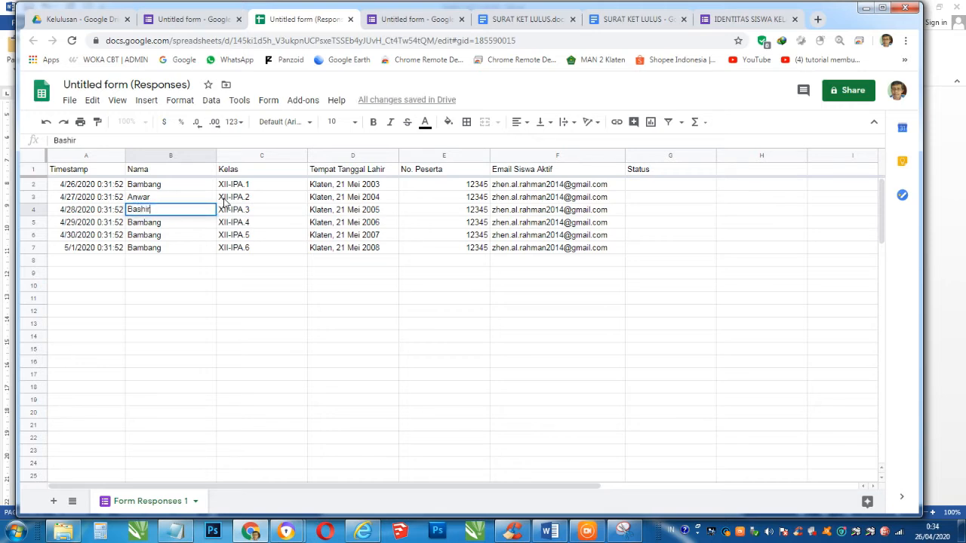
key("Return")
type("Nan")
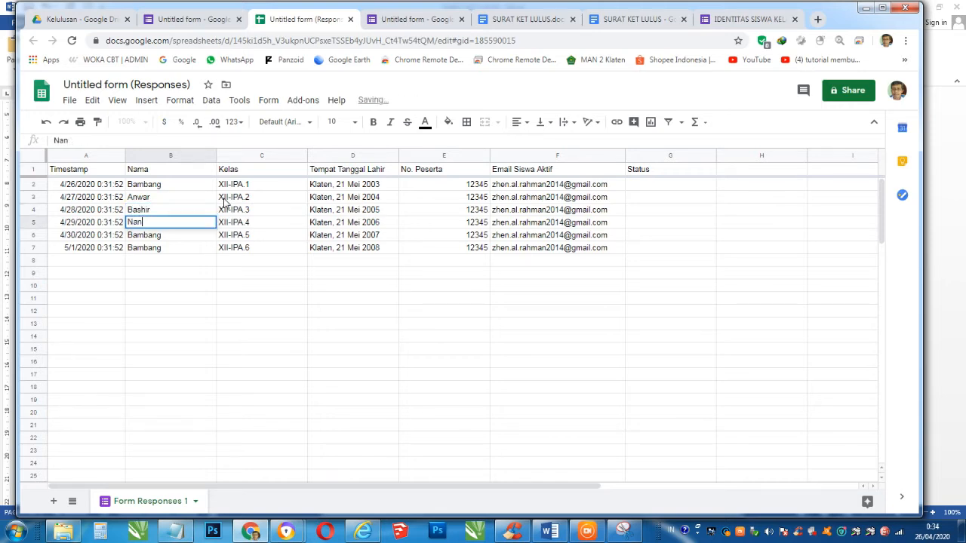
key("Return")
type("Candra")
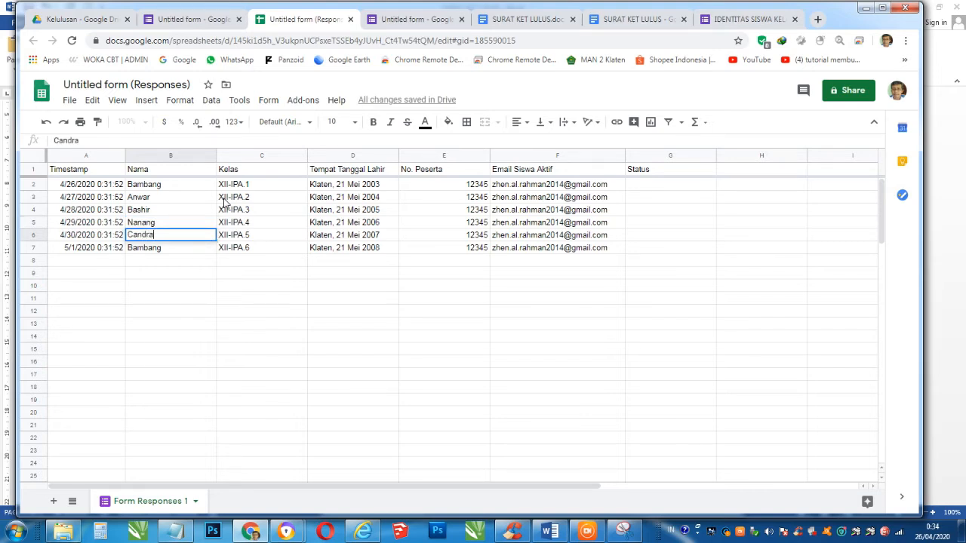
key("Return")
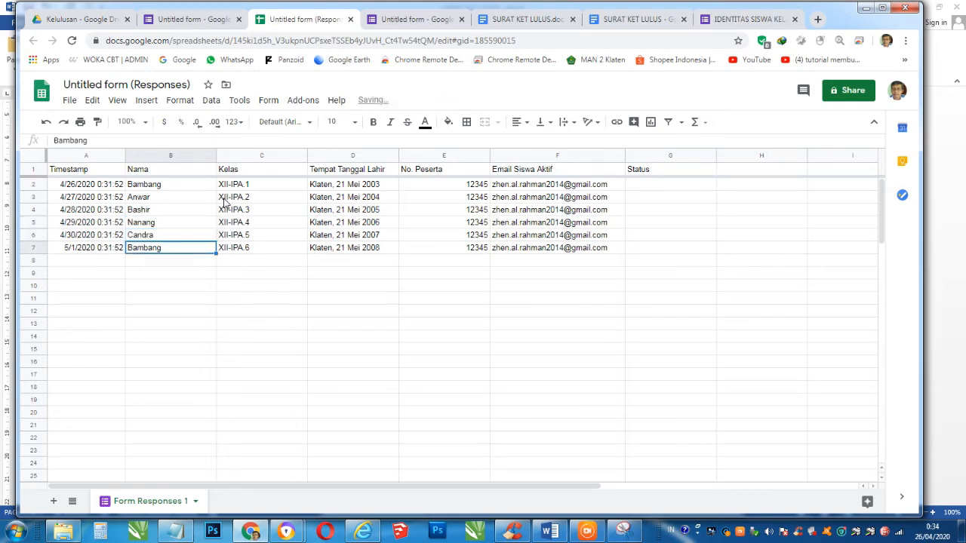
type("Glondor")
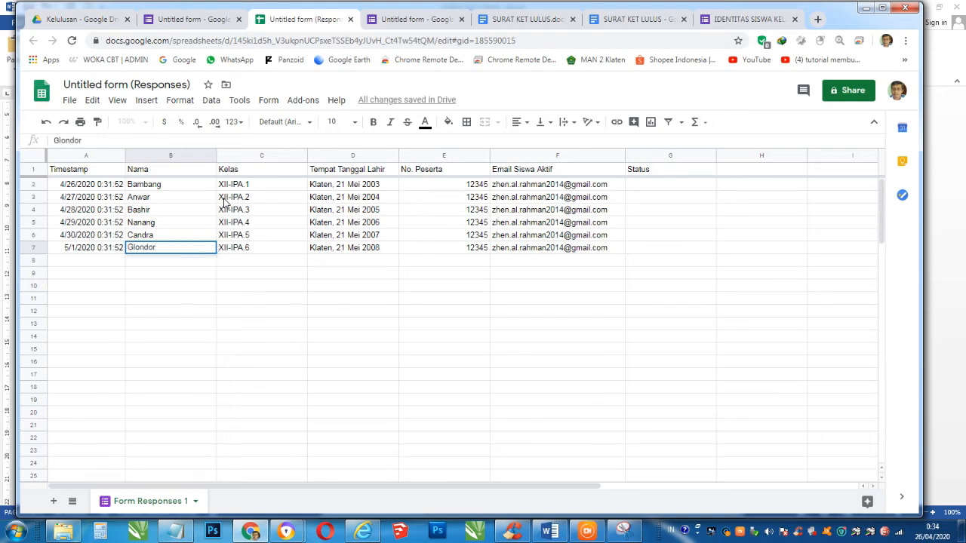
key("Return")
- Set every student's class to XII-IPA.1 and change the second student's participant number to 12345
left_click(234, 201)
left_click(251, 186)
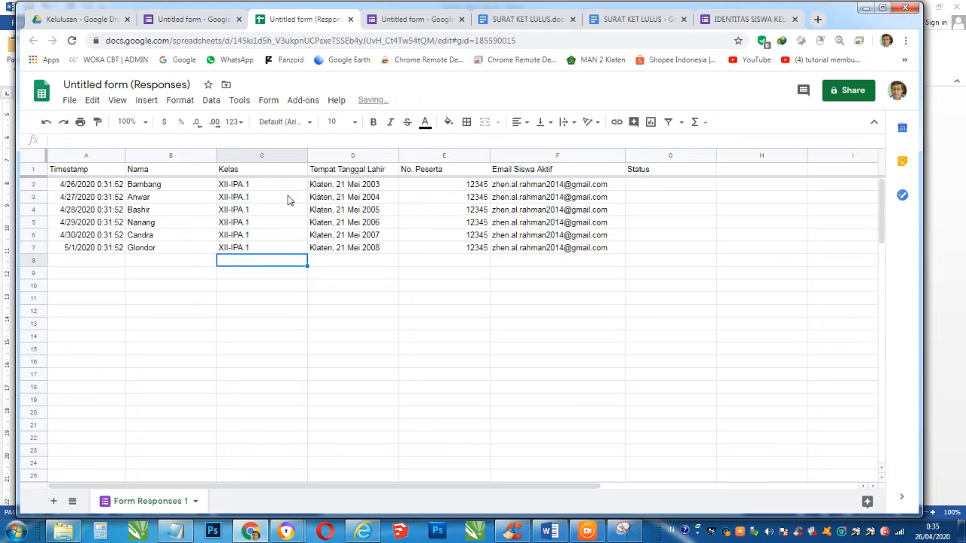
left_click(333, 188)
key("Down")
key("Up")
key("Down")
key("Right")
key("Up")
key("Down")
key("Up")
key("Down")
type("12345")
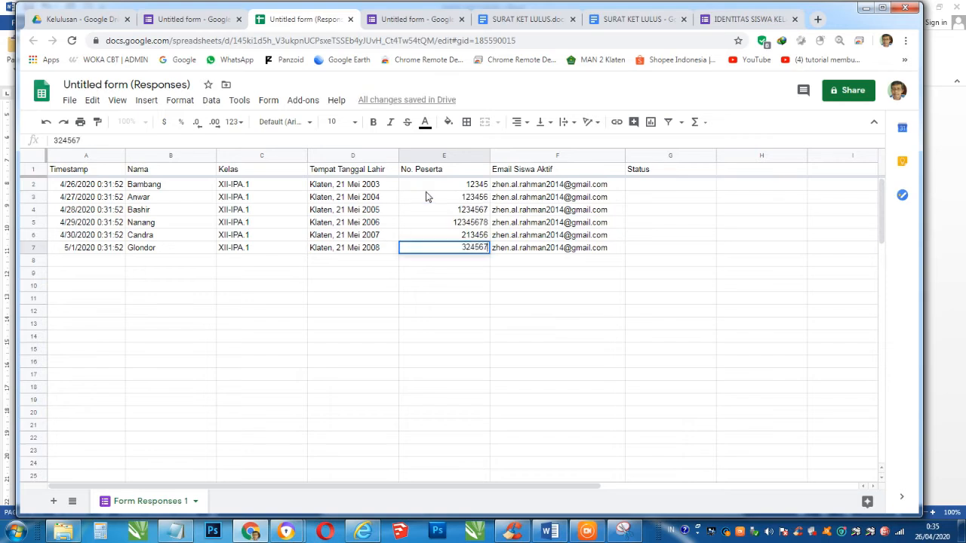
key("Return")
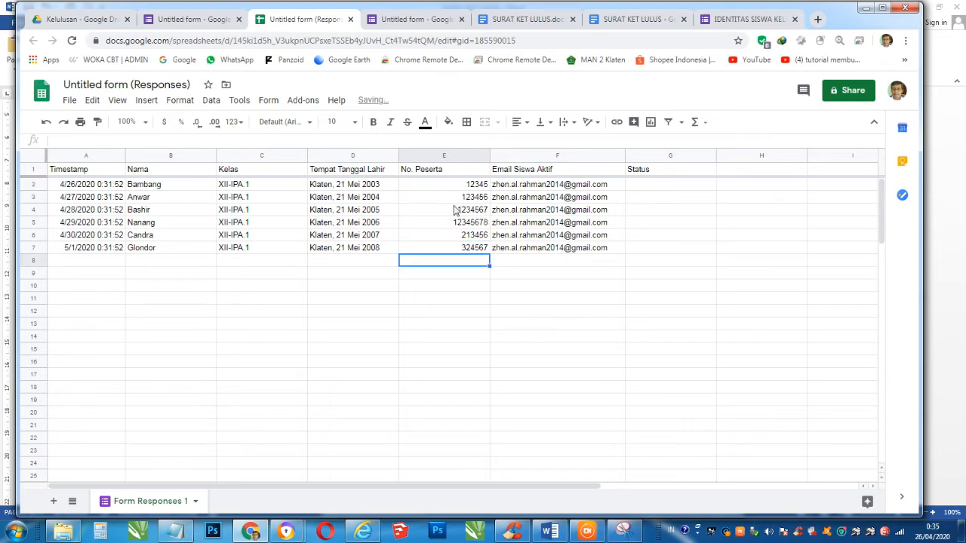
- Enter LULUS in the Status column for all six students, G2:G7
left_click(662, 182)
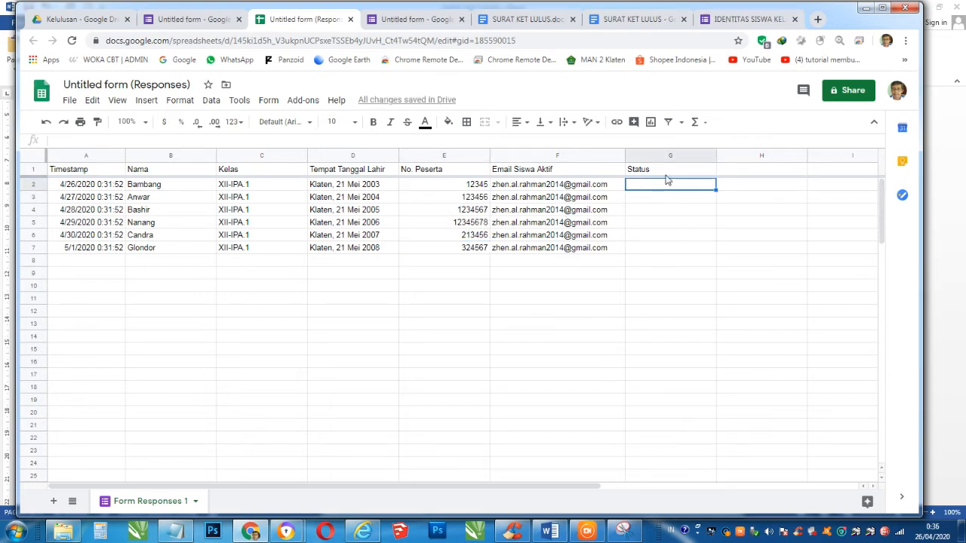
type("LULUA")
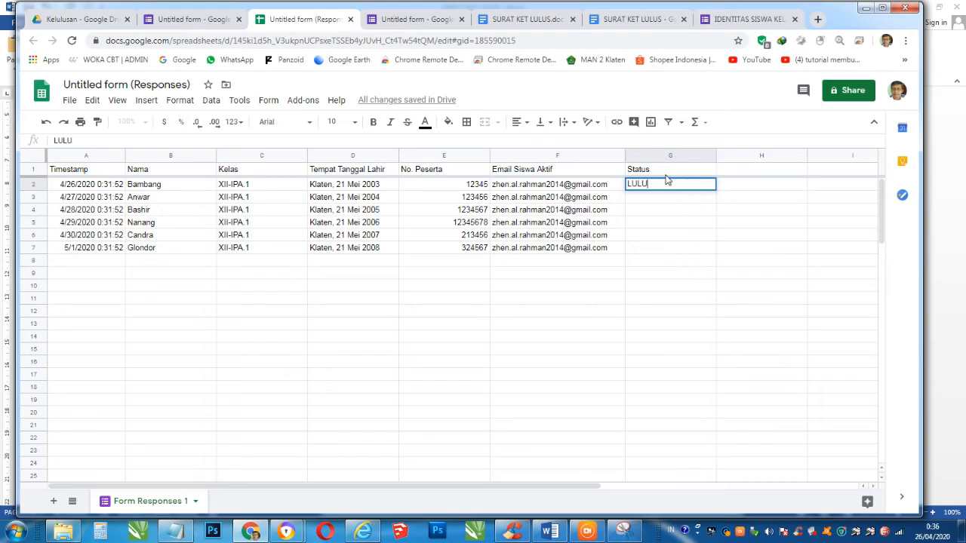
key("Return")
type("LULU")
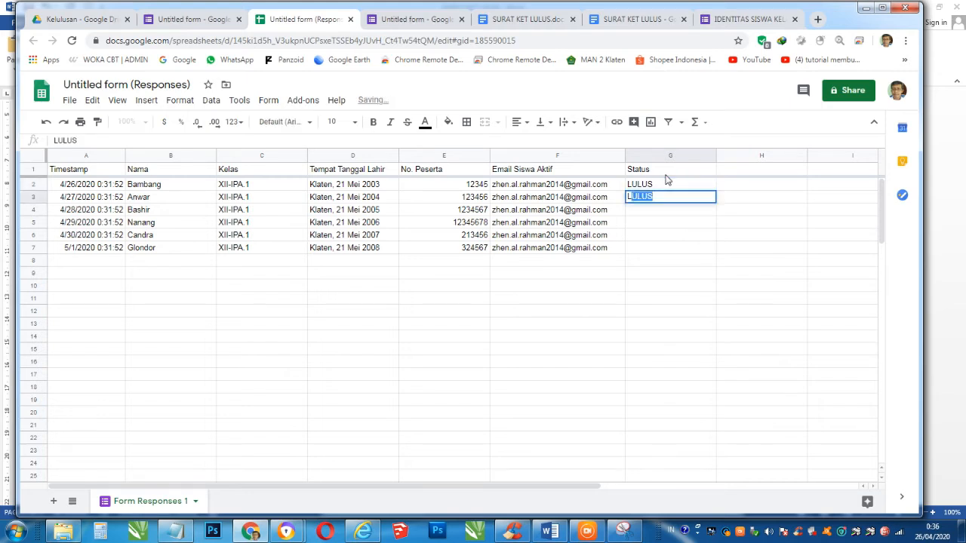
key("Return")
type("LU")
key("Return")
type("LU")
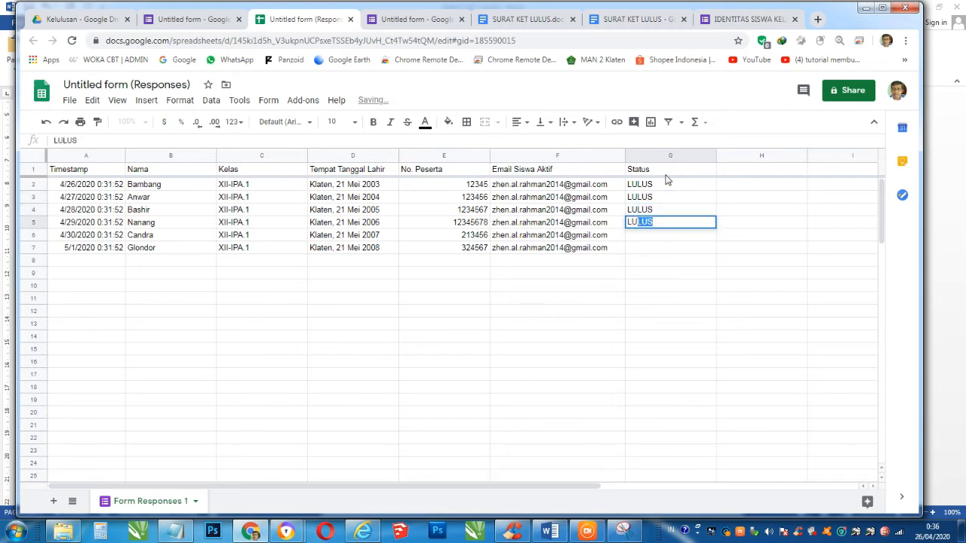
key("Return")
type("LU")
key("Return")
type("LU")
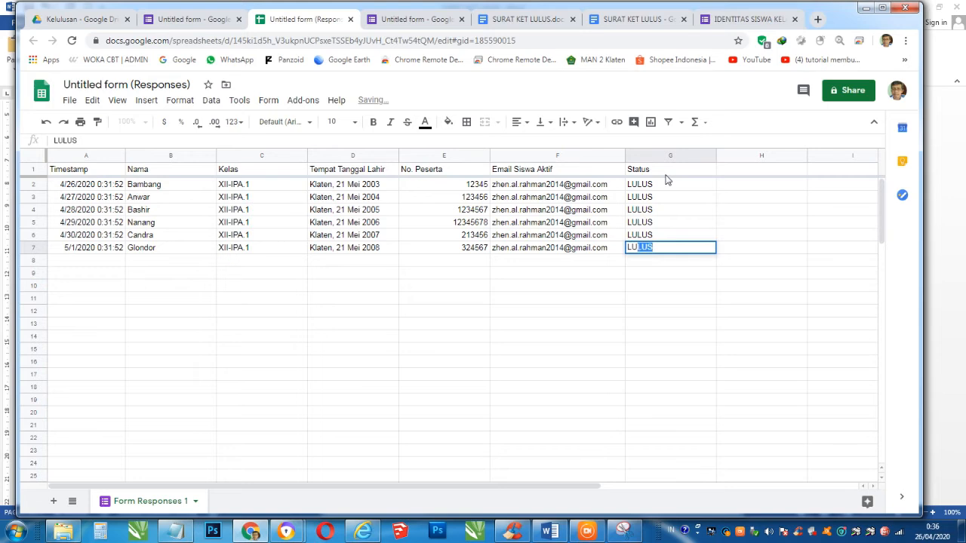
key("Return")
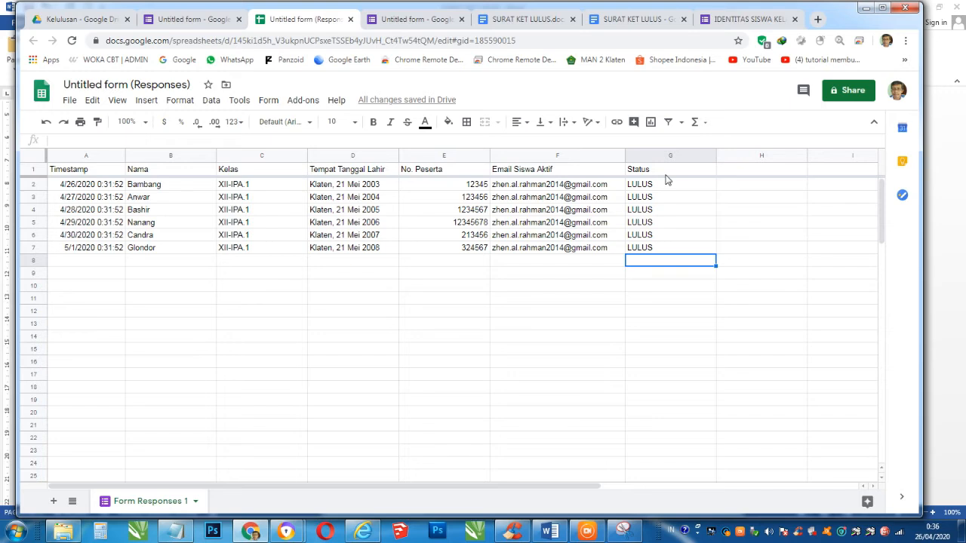
left_click(696, 271)
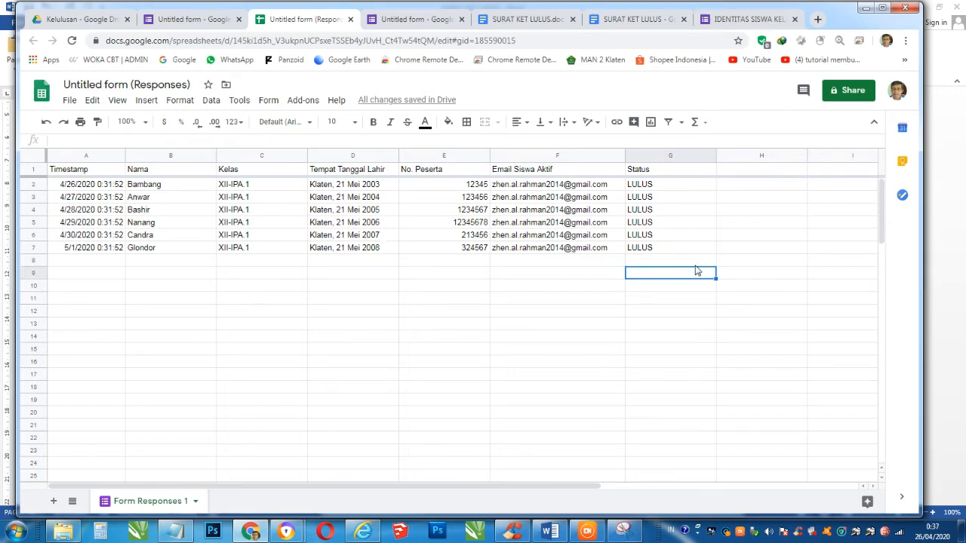
- Rename the Timestamp header in A1 to Nomor and narrow column A
left_click(74, 171)
type("Nomor")
key("Return")
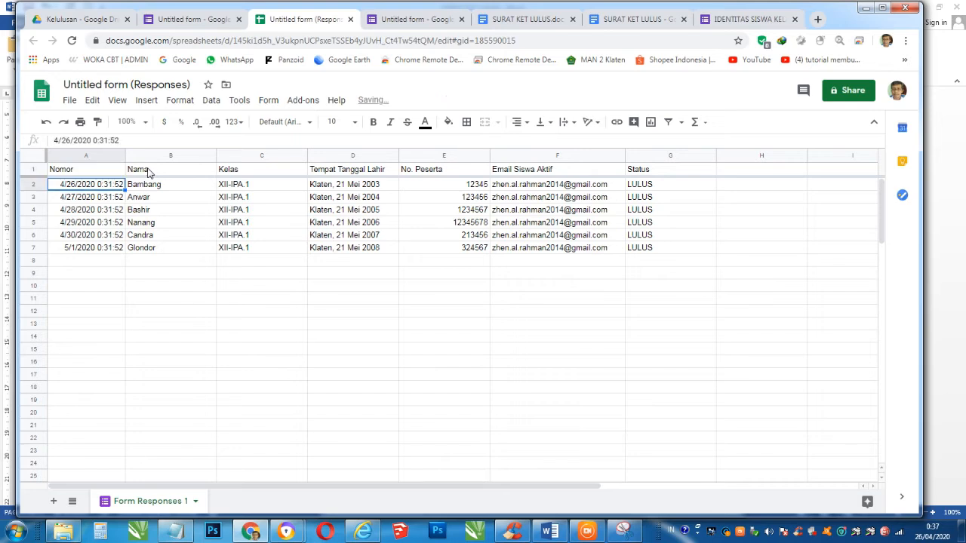
left_click_drag(125, 155, 82, 171)
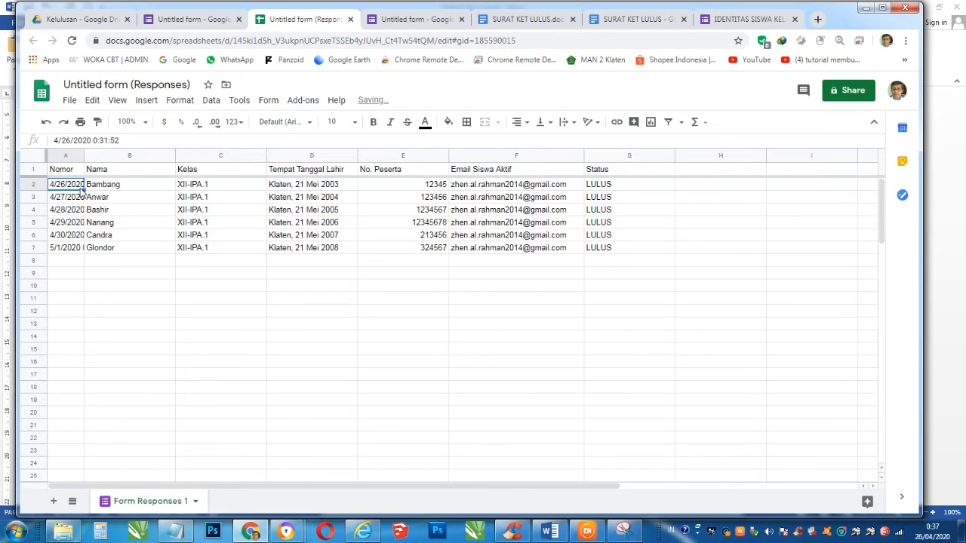
- Number the six students 1 to 6 in A2:A7
type("1")
key("Return")
type("2")
key("Return")
type("3")
key("Return")
type("4")
key("Return")
type("5")
key("Return")
type("6")
key("Return")
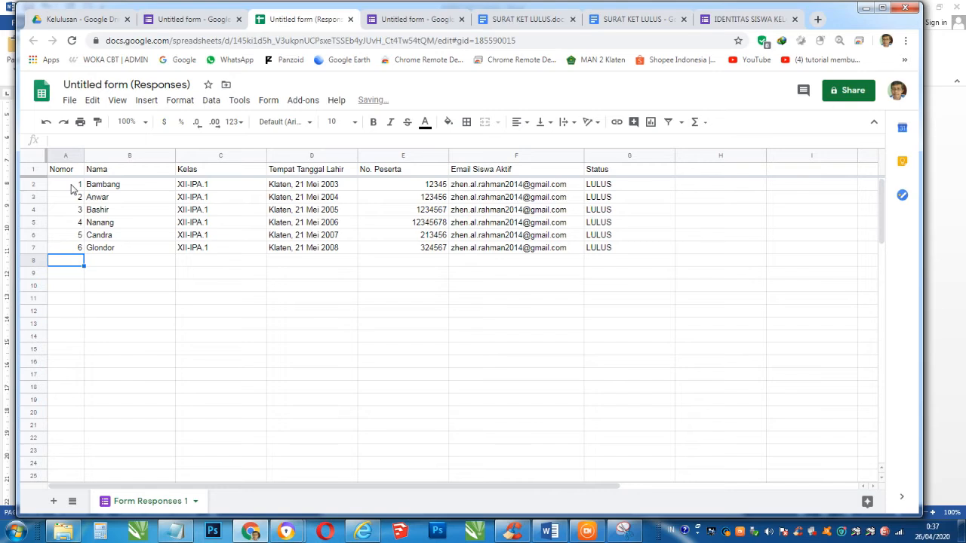
left_click(76, 288)
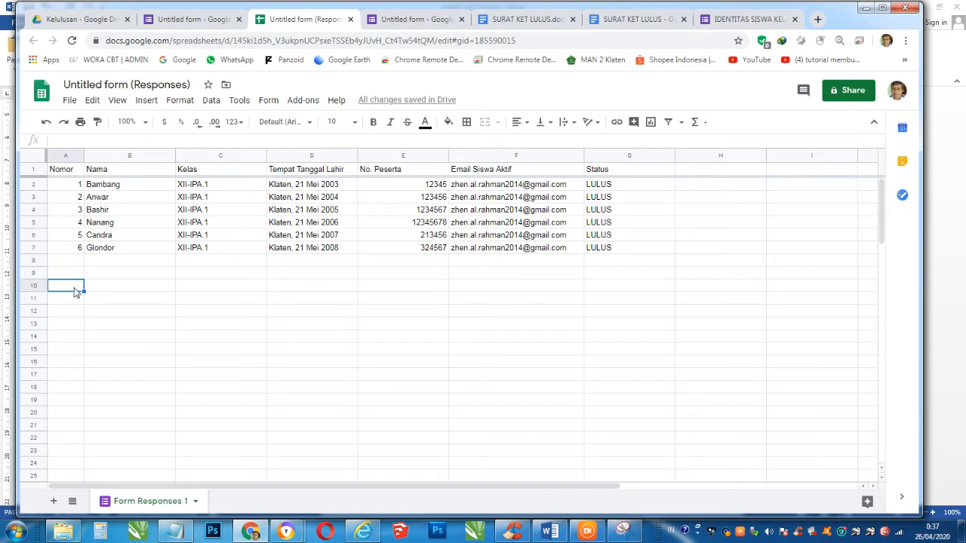
left_click(73, 351)
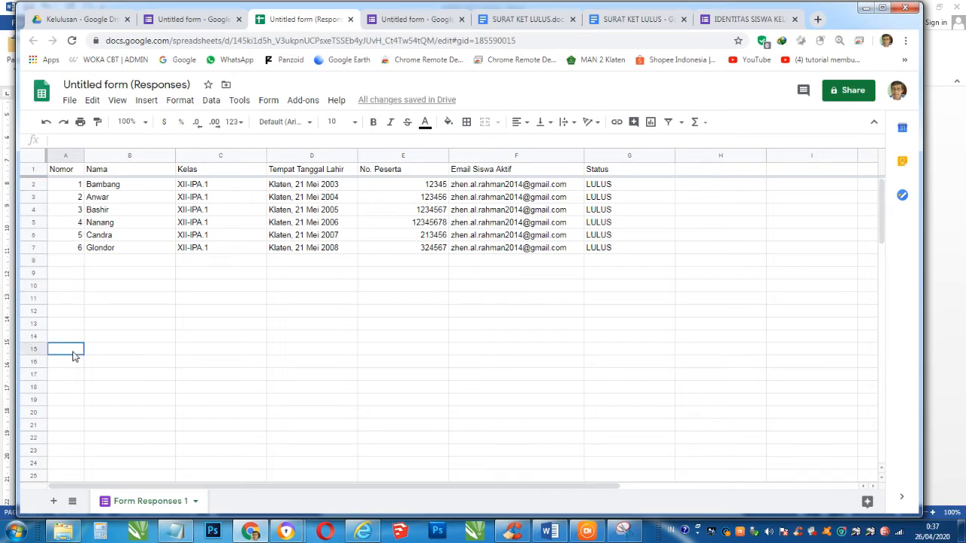
left_click(211, 317)
left_click(112, 288)
left_click(68, 259)
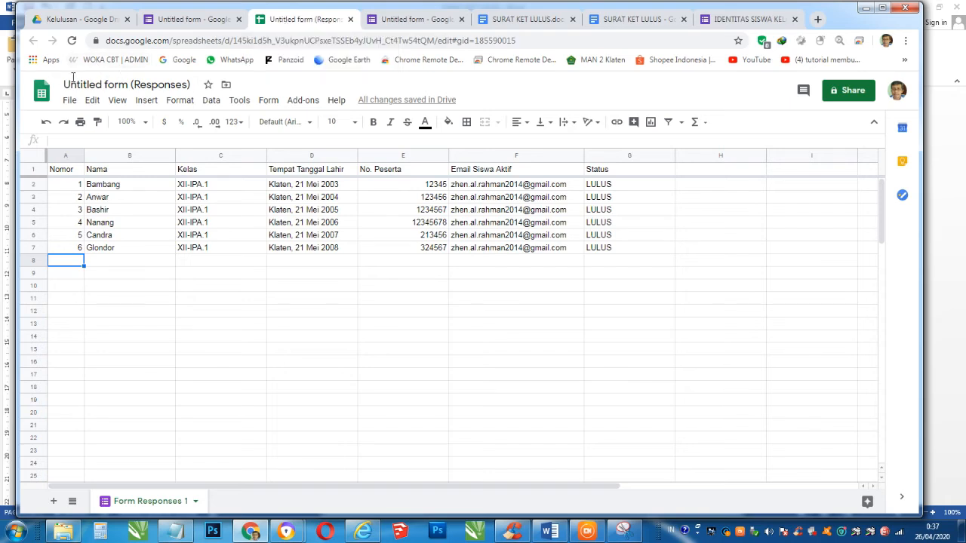
- Rename the spreadsheet from 'Untitled form (Responses)' to Kelulusan via File > Rename
left_click(70, 106)
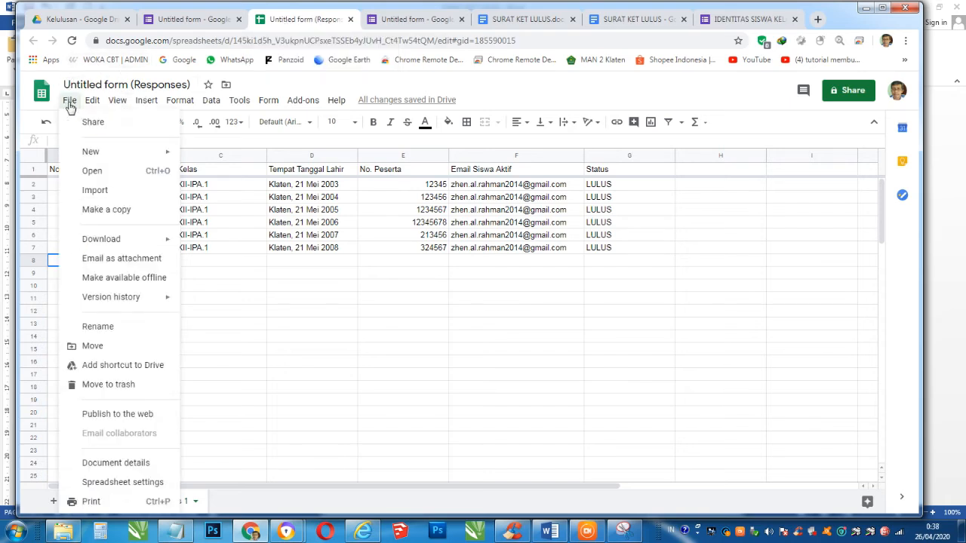
left_click(92, 327)
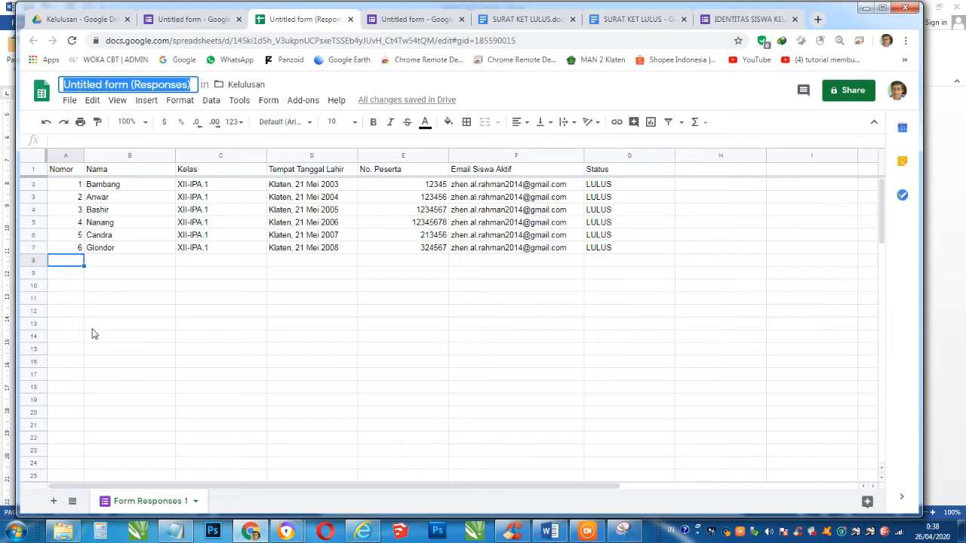
type("Kelulusan")
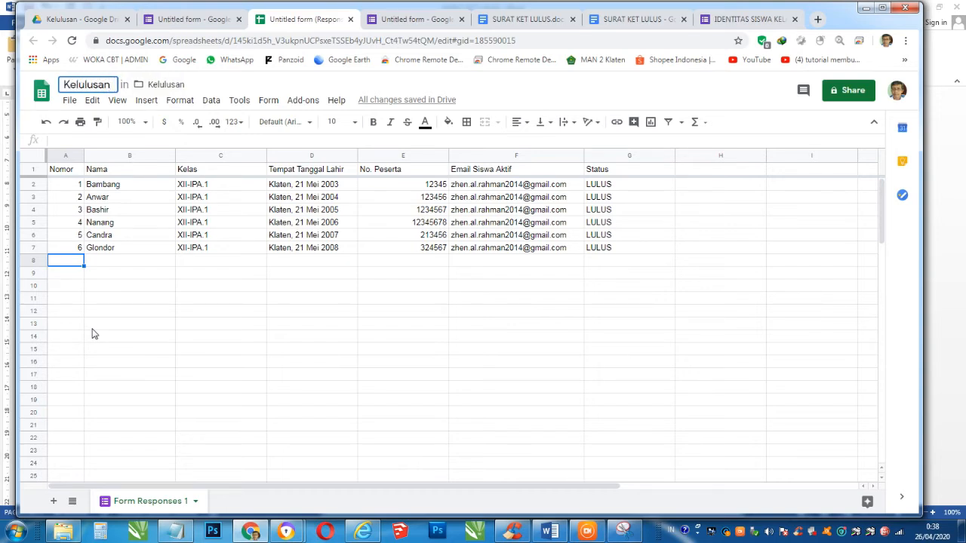
key("Return")
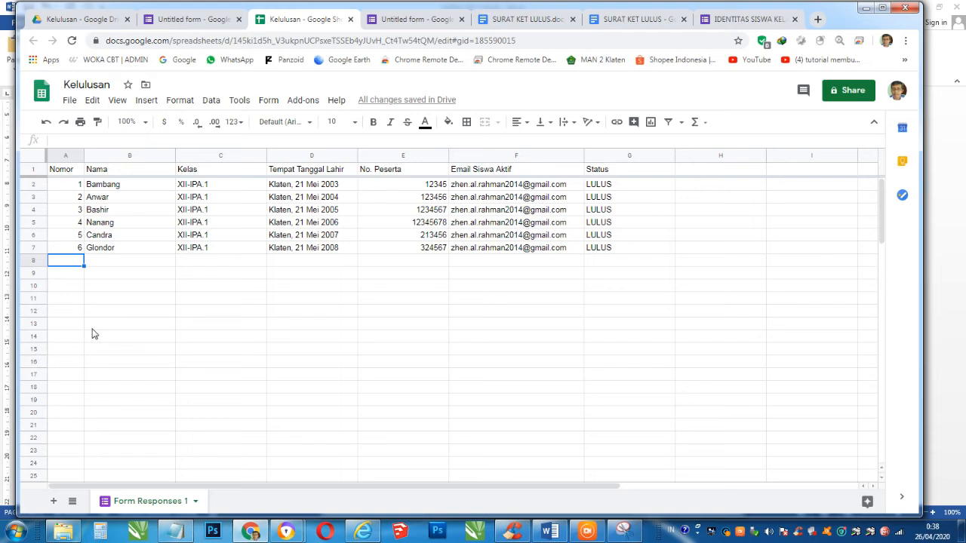
left_click(351, 313)
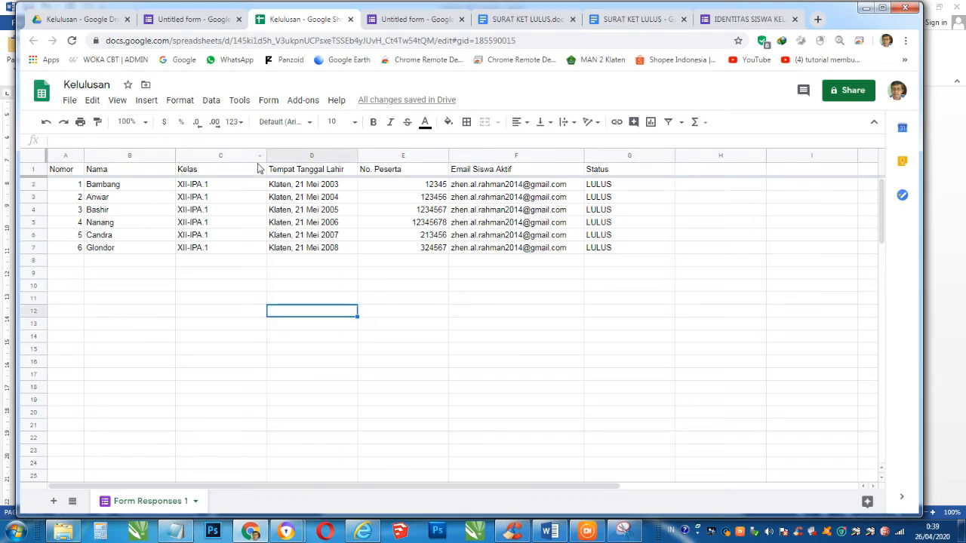
- Confirm Autocrat is installed in the add-on store, then launch AutoCrat from the Add-ons menu
left_click(295, 104)
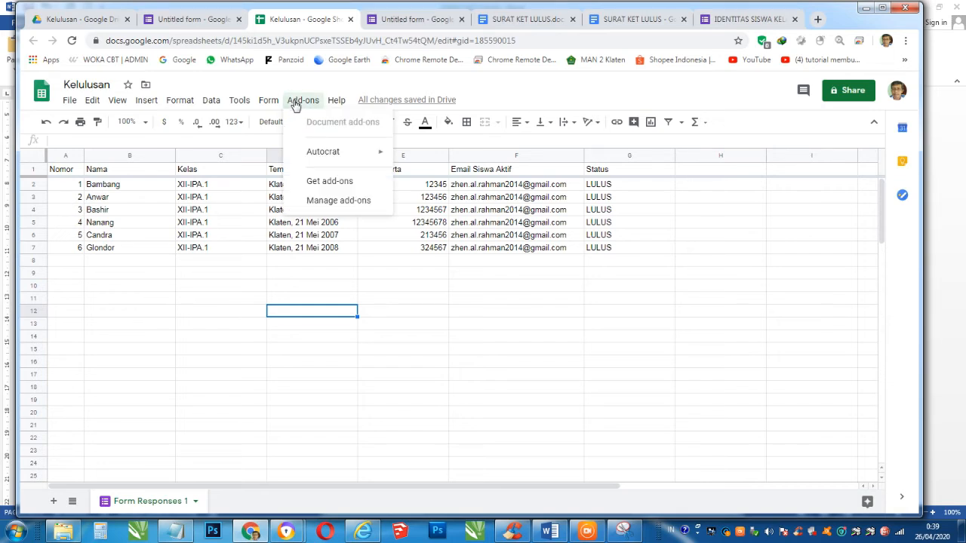
mouse_move(323, 153)
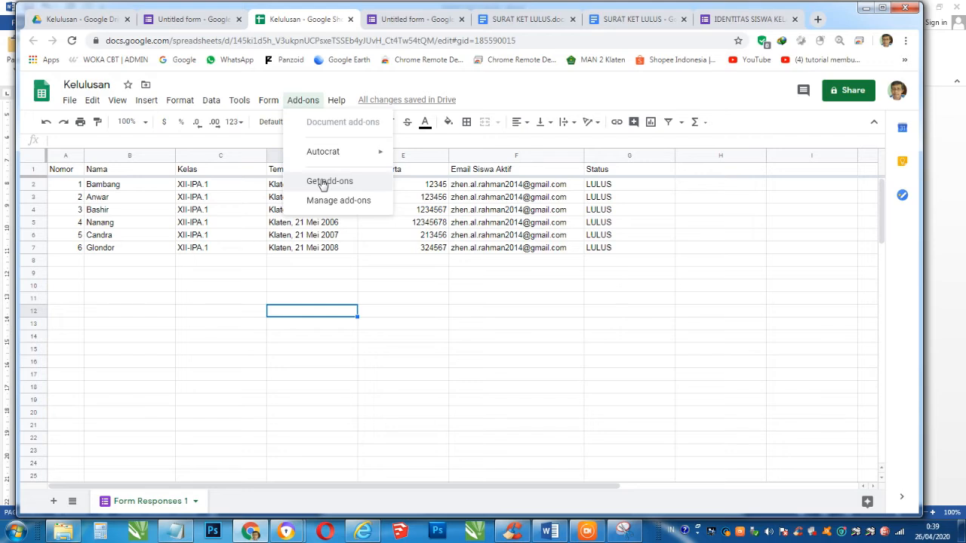
left_click(322, 182)
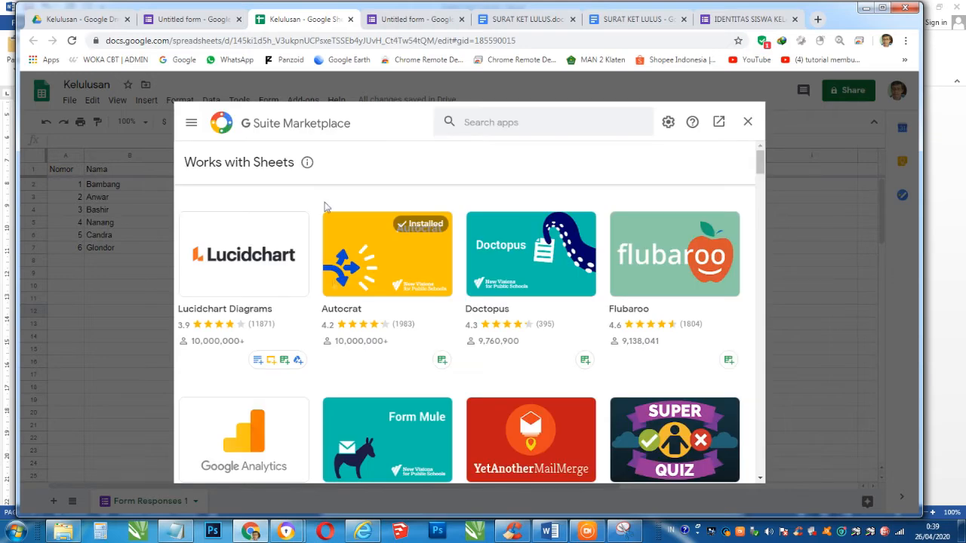
left_click(397, 274)
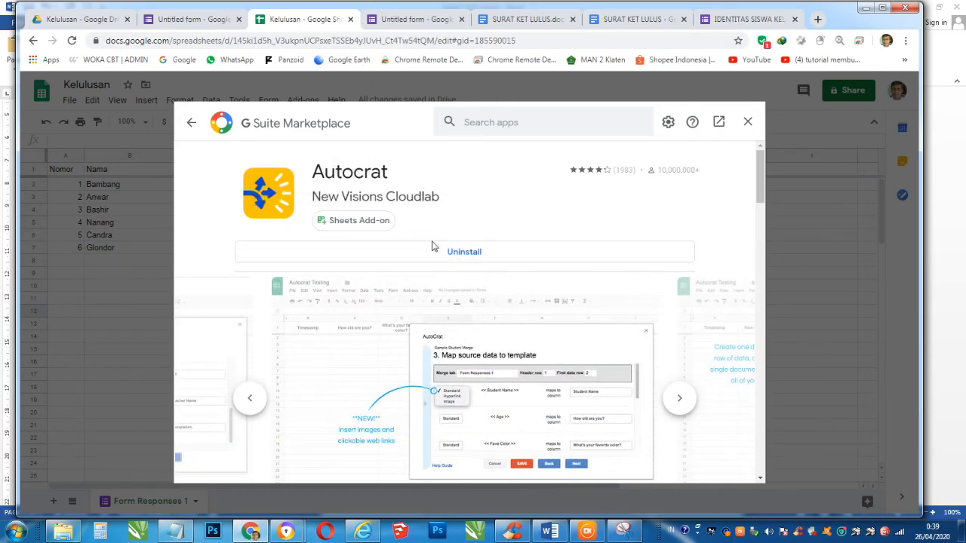
left_click(748, 122)
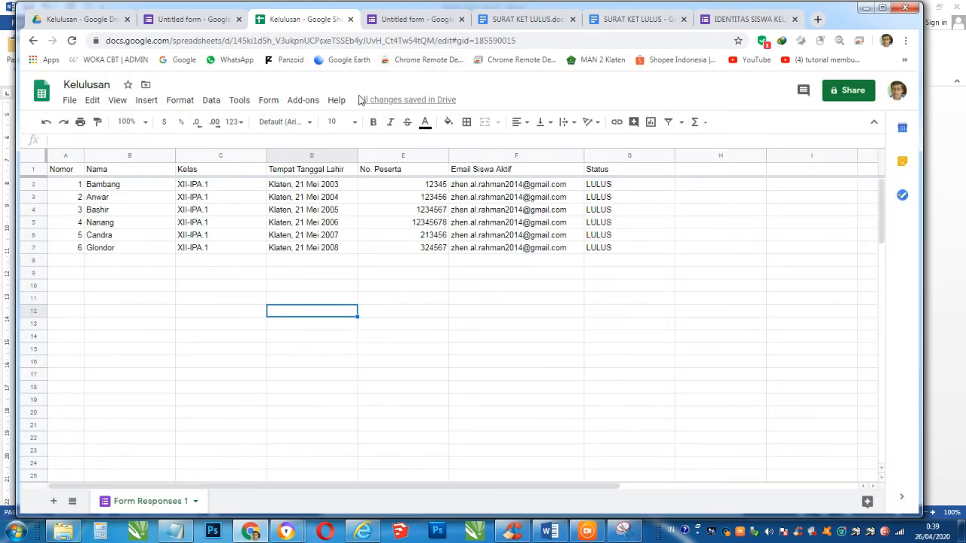
left_click(304, 103)
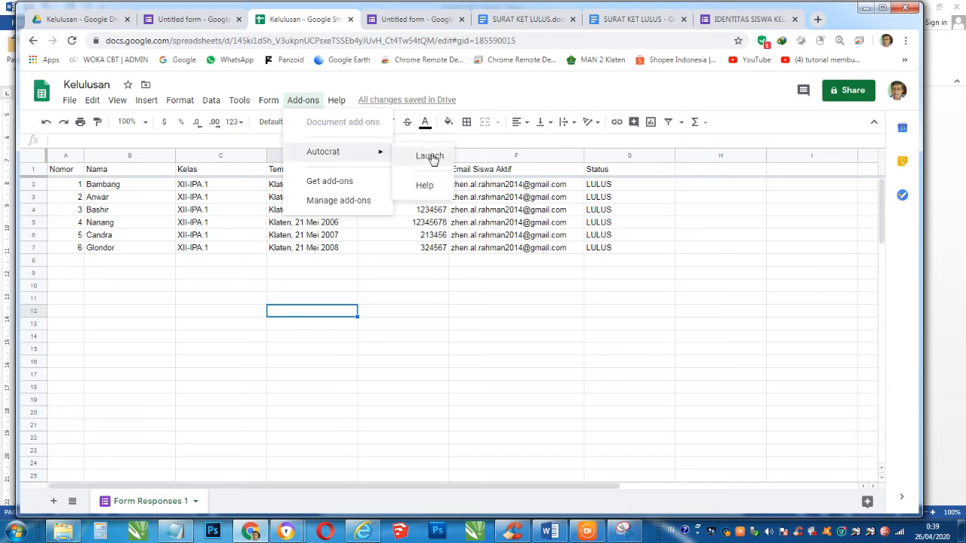
left_click(429, 156)
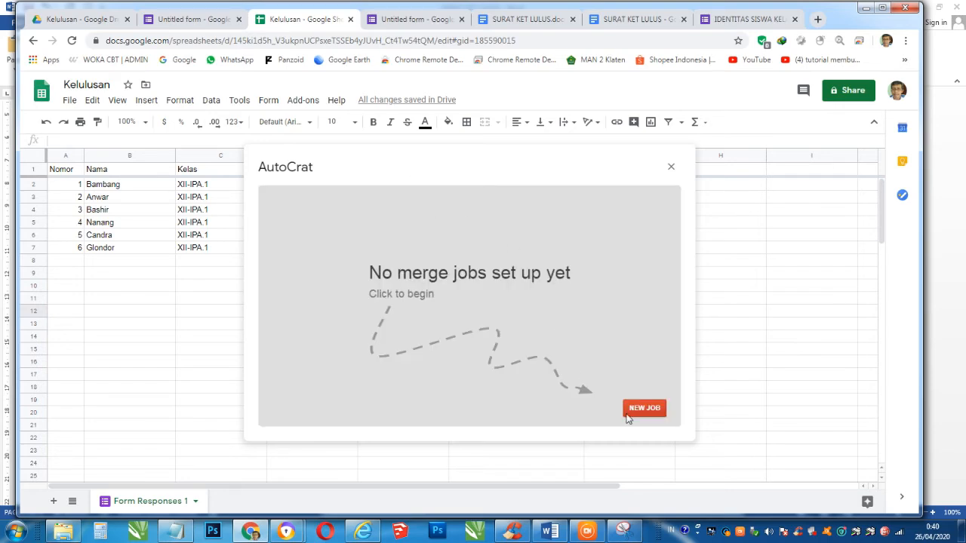
- Start a new AutoCrat merge job and name it 'Surat Keterangan Lulus'
left_click(640, 410)
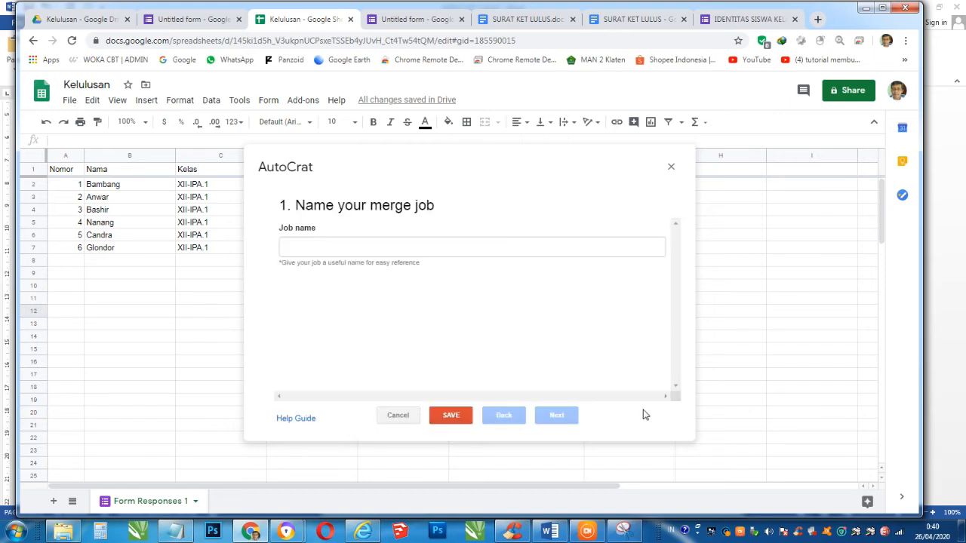
left_click(411, 250)
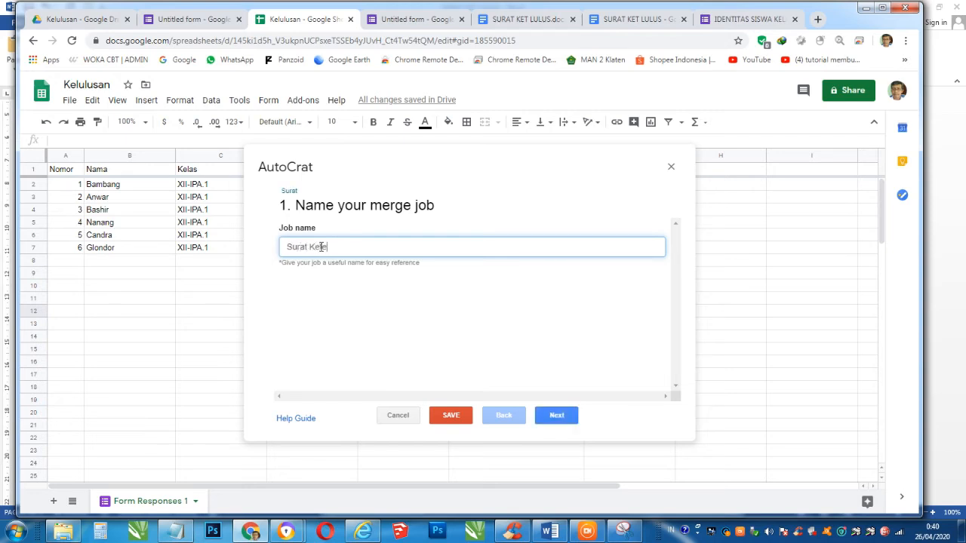
type("gan Lulus")
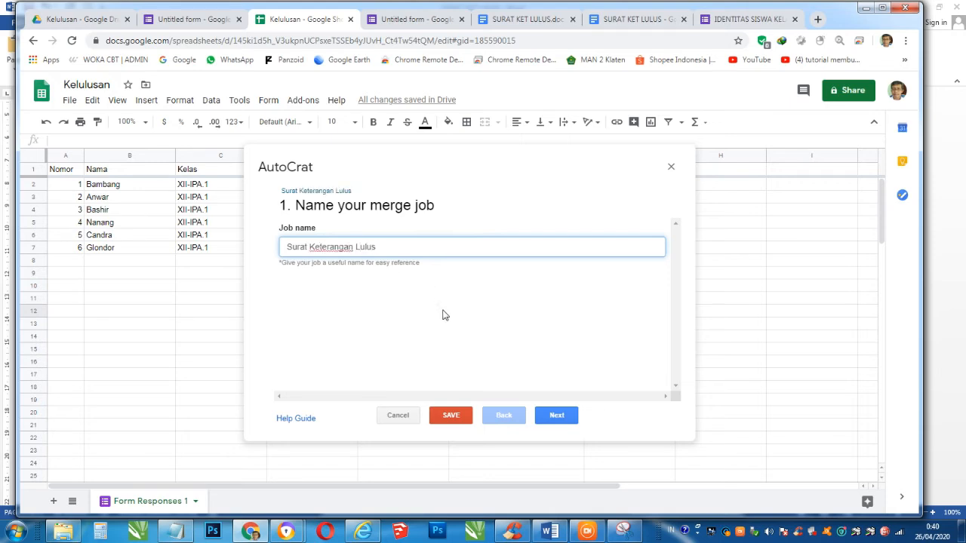
- Select the SURAT KET LULUS document from Drive as the merge template
left_click(558, 417)
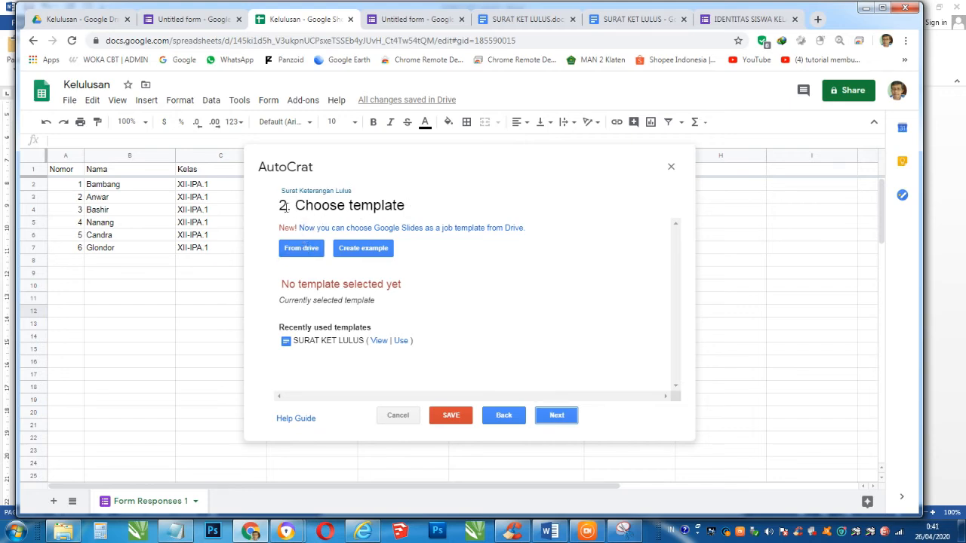
left_click(300, 249)
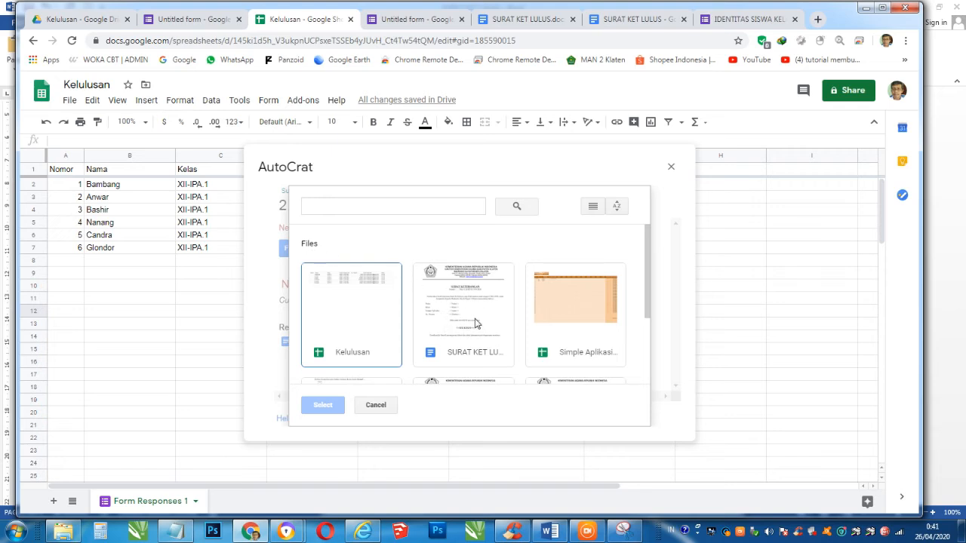
scroll(472, 321, "down", 2)
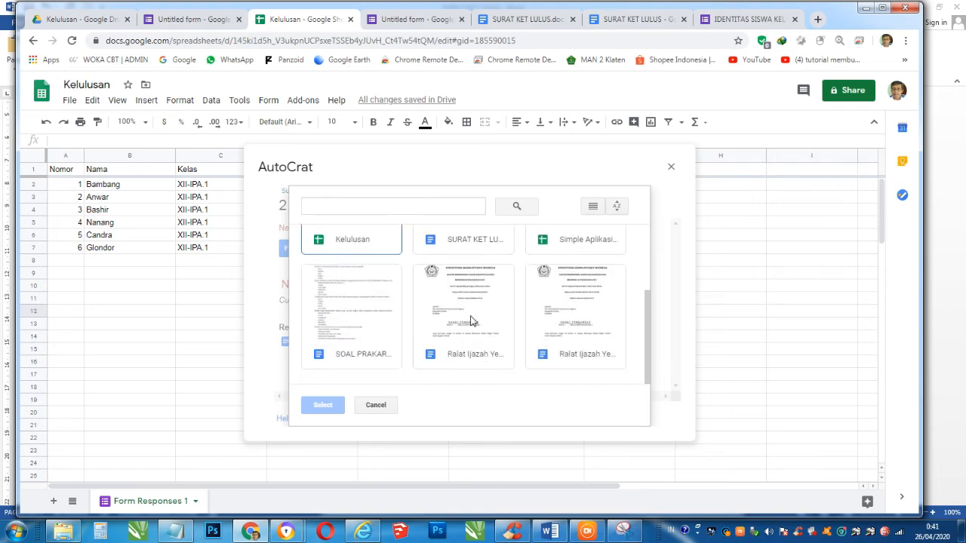
scroll(470, 319, "up", 2)
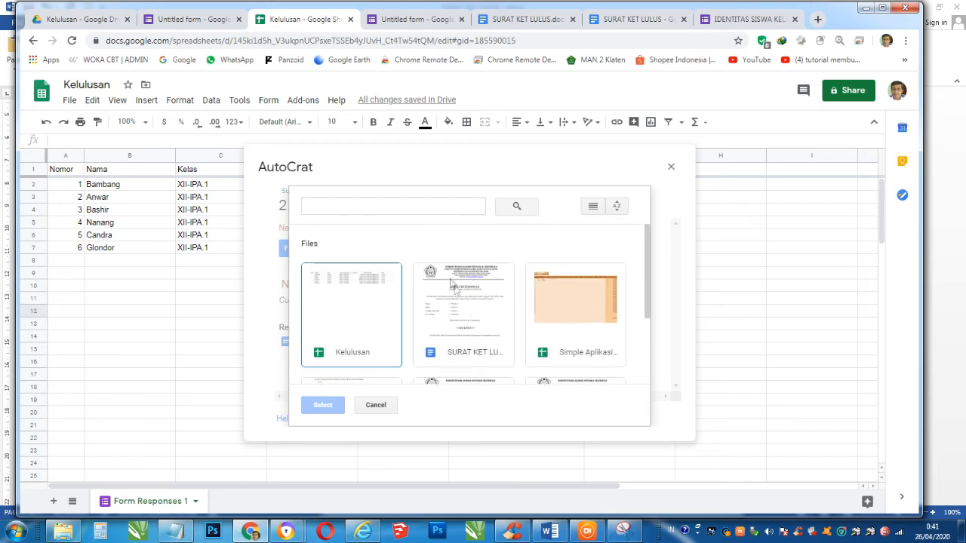
left_click(455, 306)
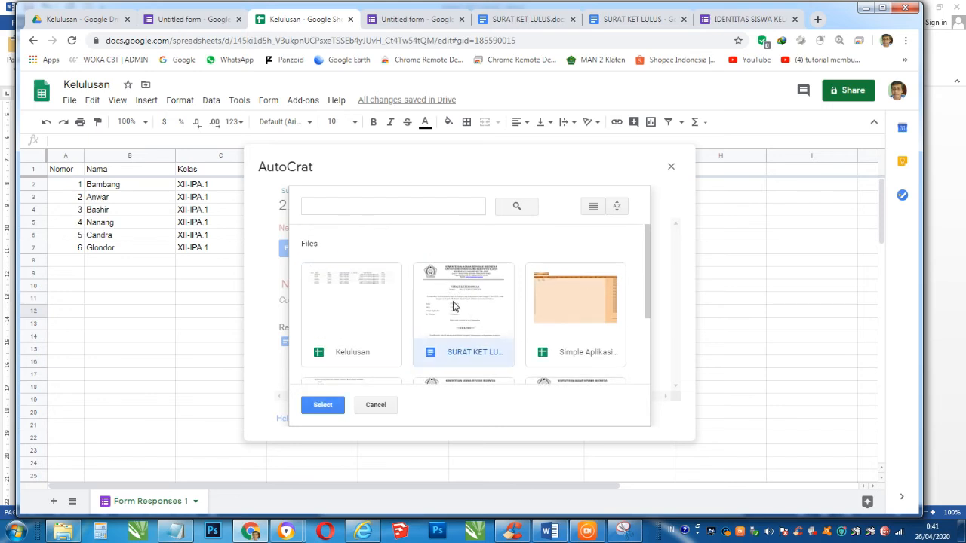
left_click(322, 405)
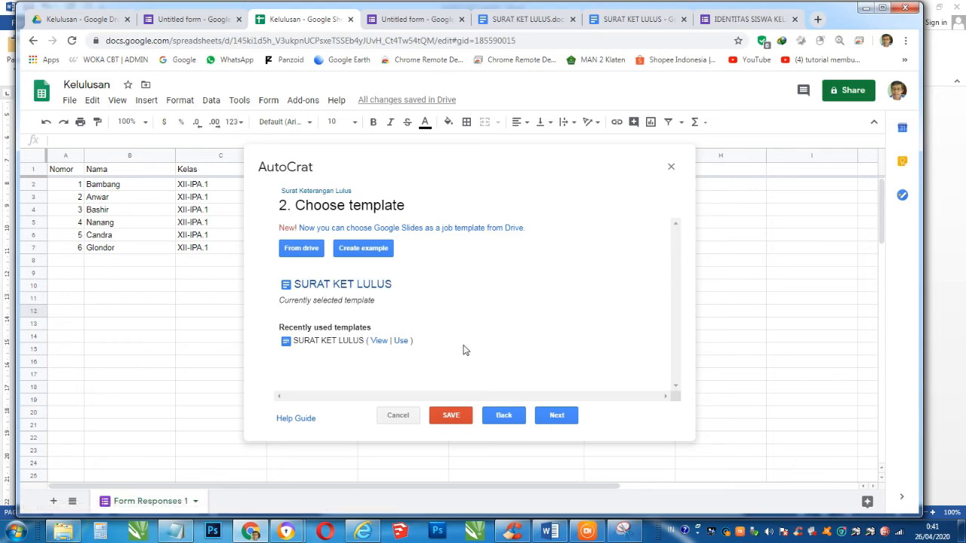
- Map tags Lahir, Peserta and STATUS to Tempat Tanggal Lahir, No. Peserta and Status columns
left_click(556, 417)
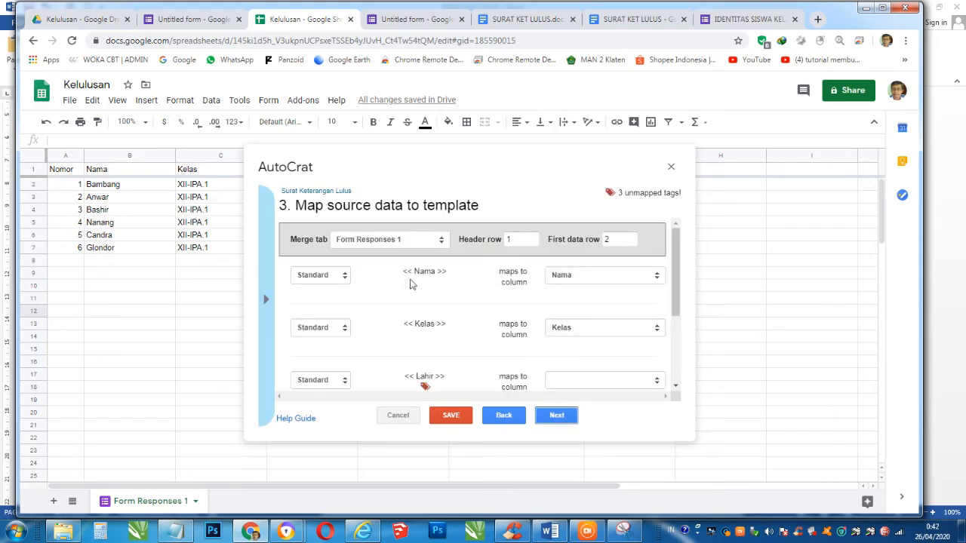
scroll(434, 283, "down", 3)
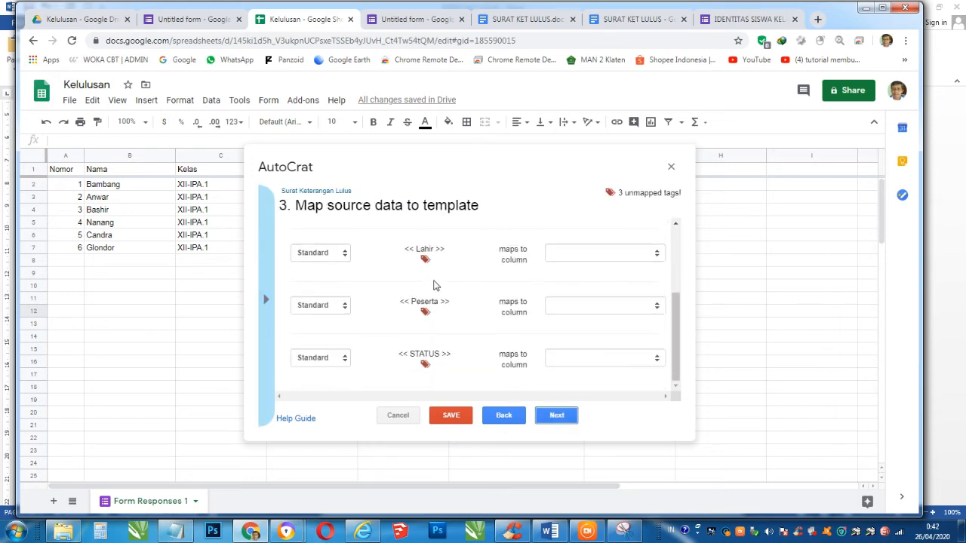
scroll(434, 286, "up", 4)
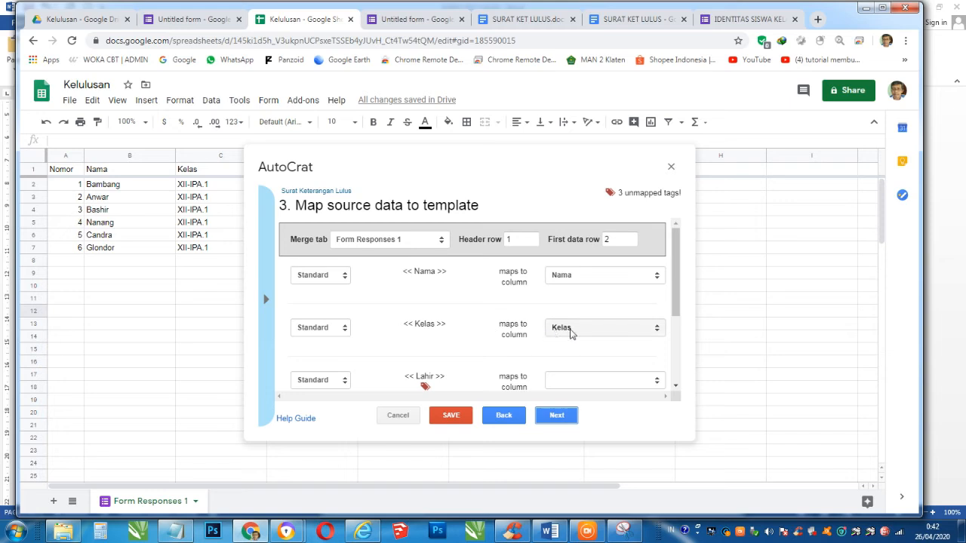
scroll(528, 336, "down", 2)
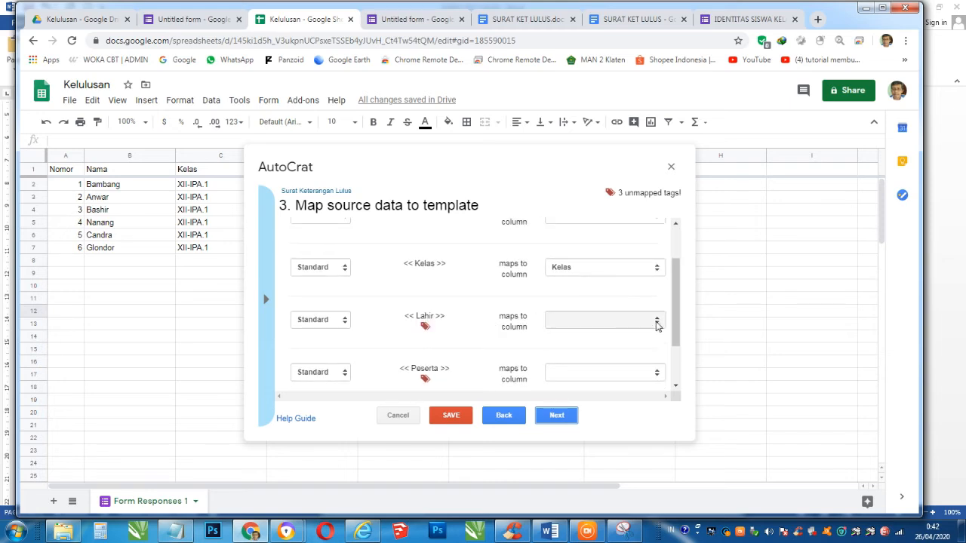
left_click(656, 322)
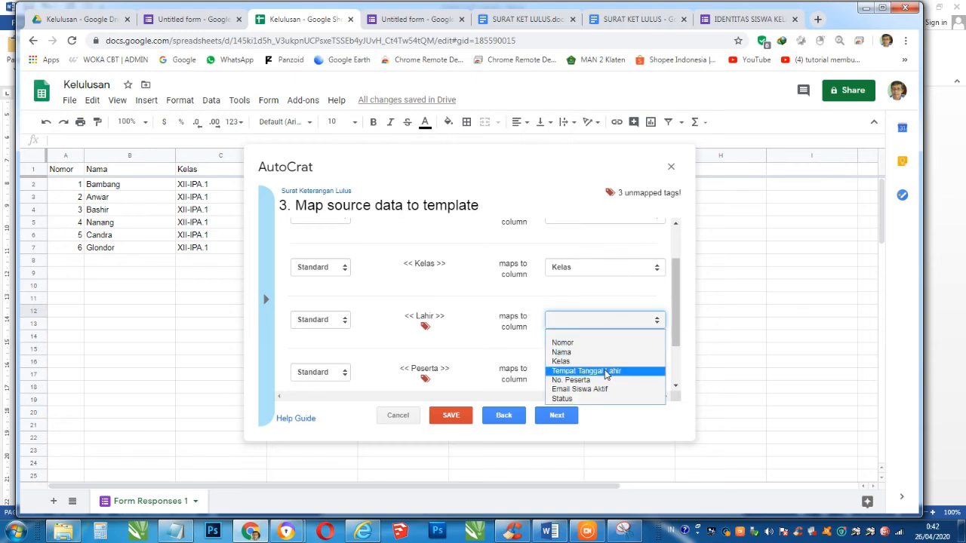
left_click(606, 372)
scroll(634, 332, "down", 1)
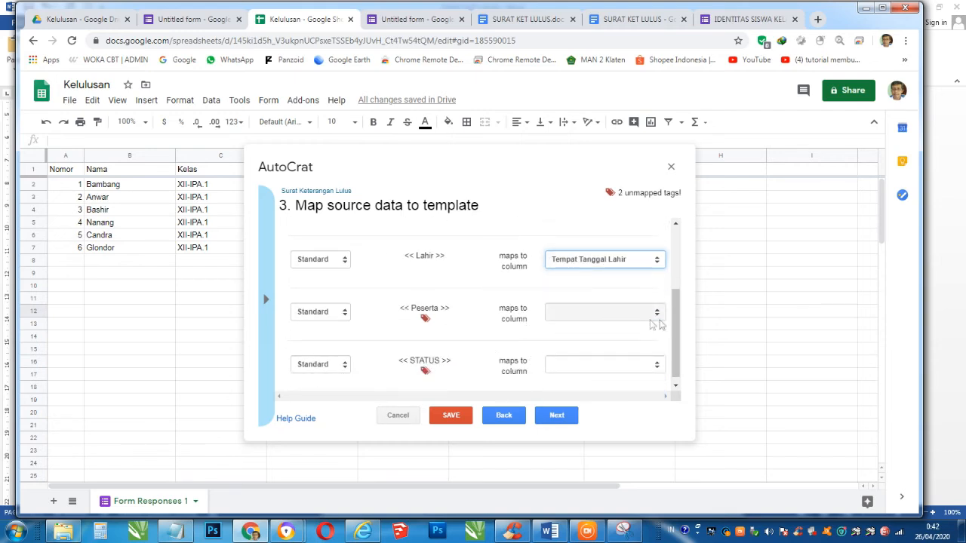
left_click(657, 318)
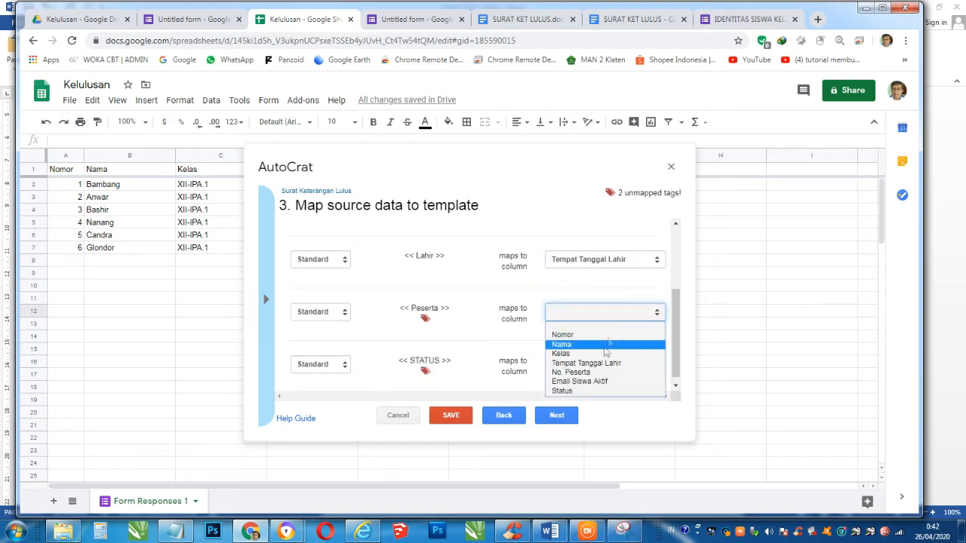
left_click(598, 373)
scroll(540, 355, "down", 1)
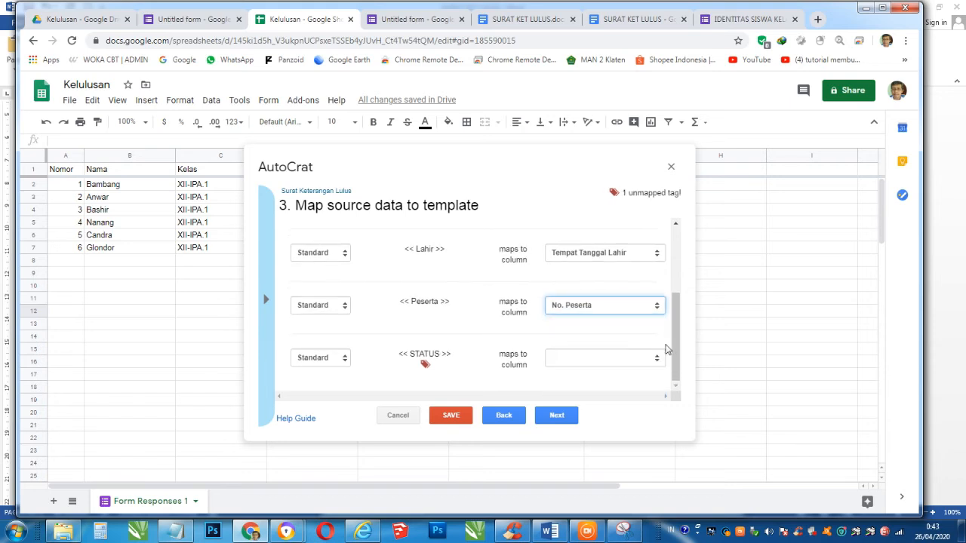
left_click(658, 359)
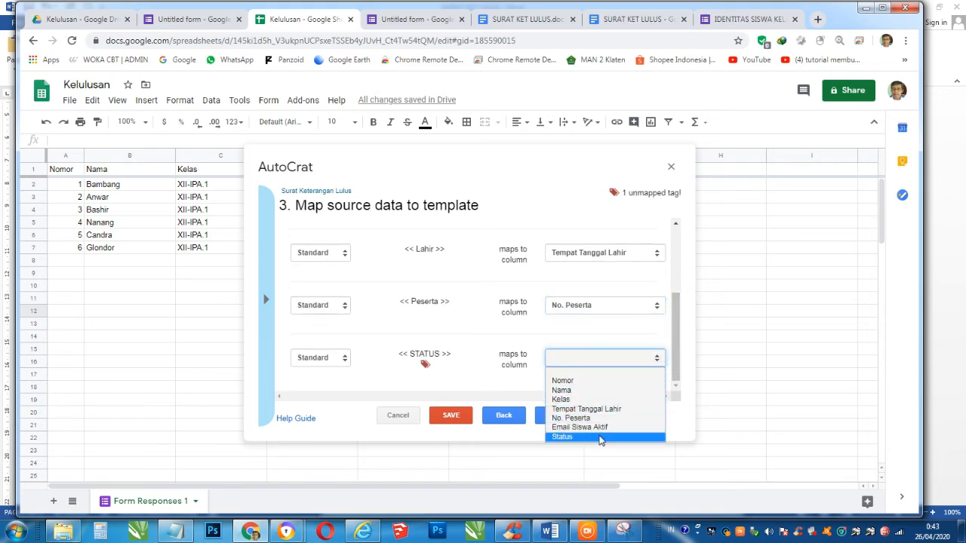
left_click(602, 437)
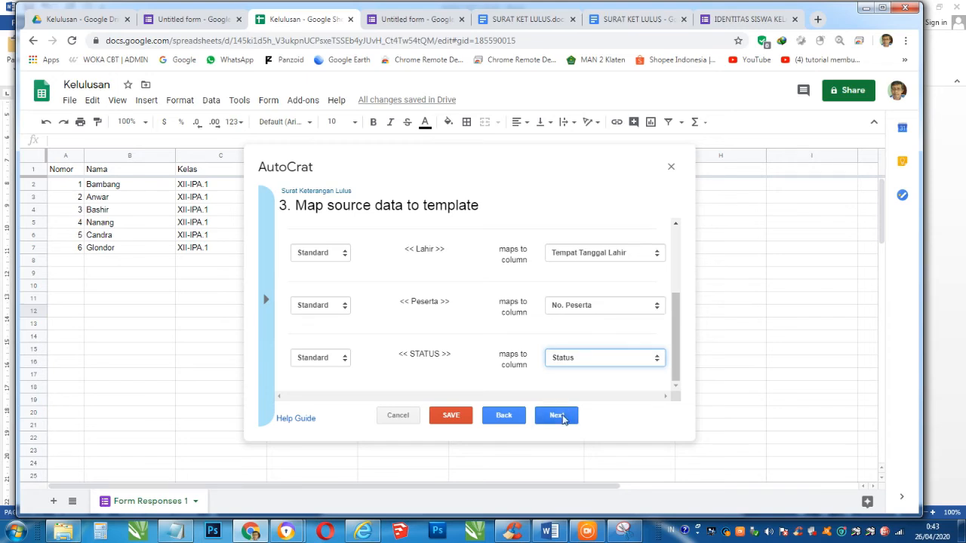
left_click(560, 418)
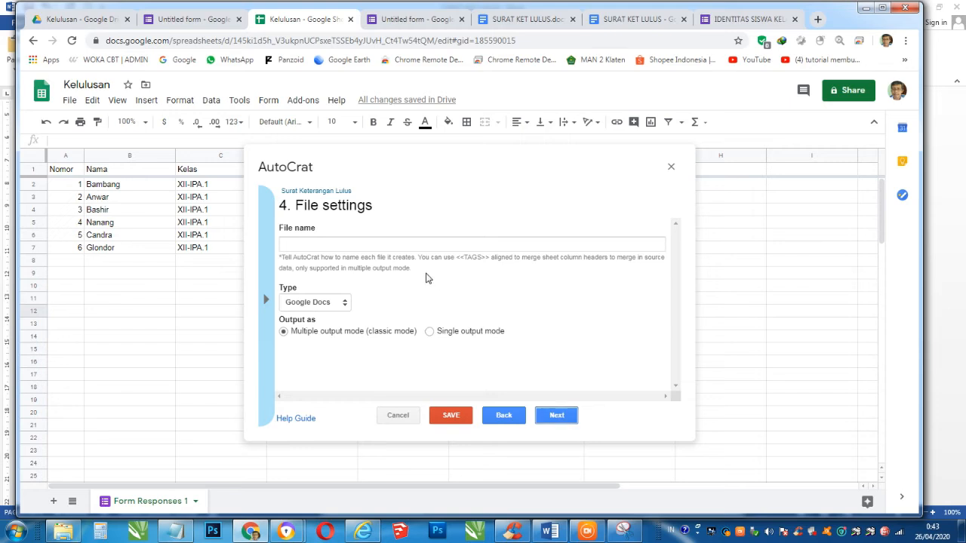
- Set the merged file name to 'Surat Keterangan Lulus <<Nama>>' and the output type to PDF
left_click(368, 248)
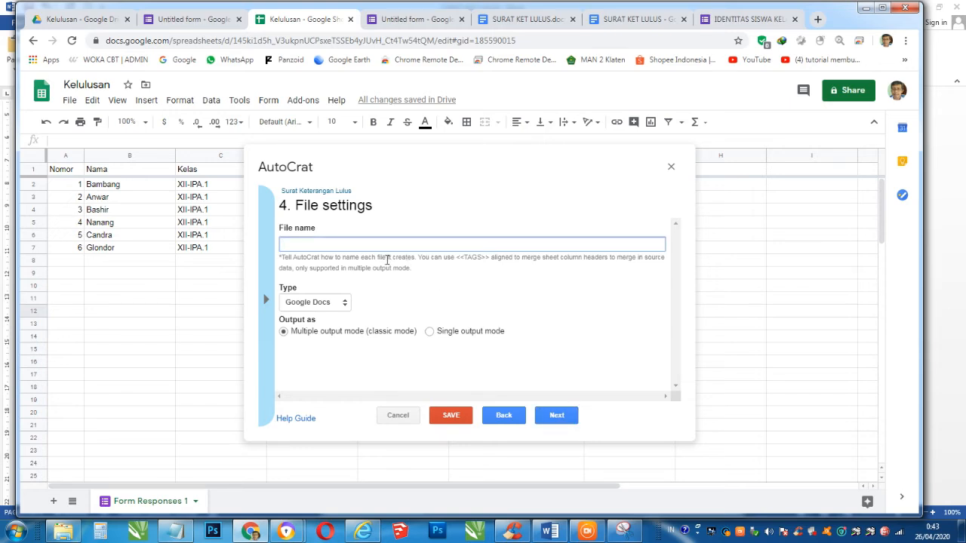
type("Surat Keterangan Lulus")
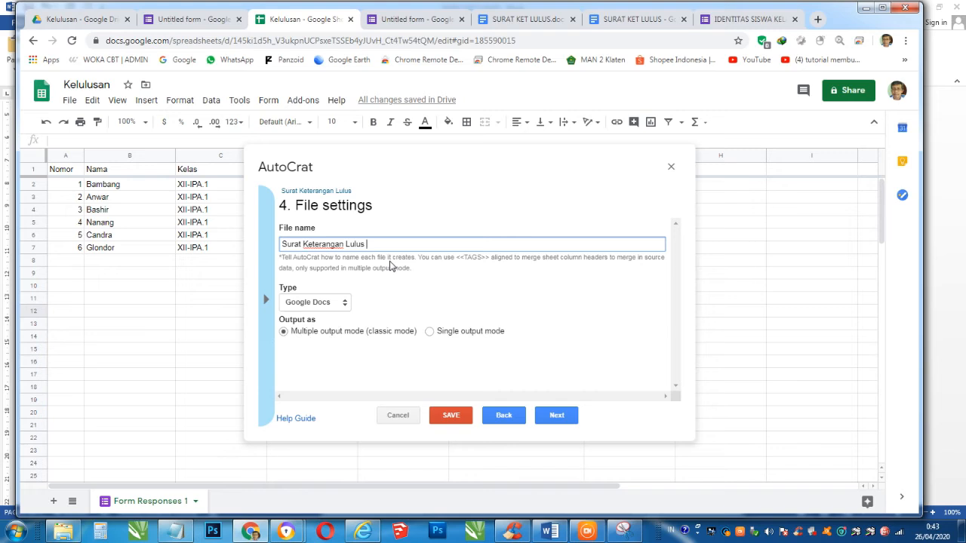
type(" <<")
left_click(105, 172)
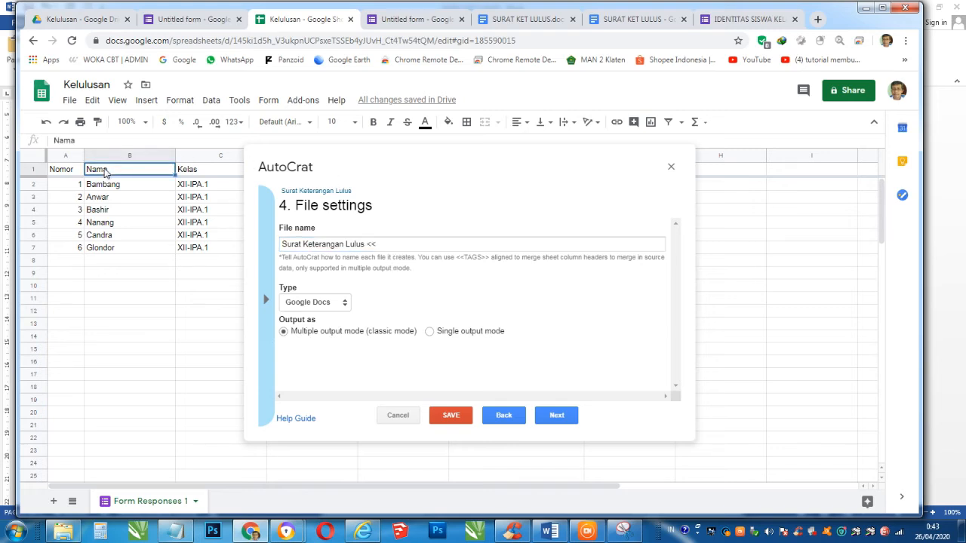
key("ctrl+c")
left_click(391, 246)
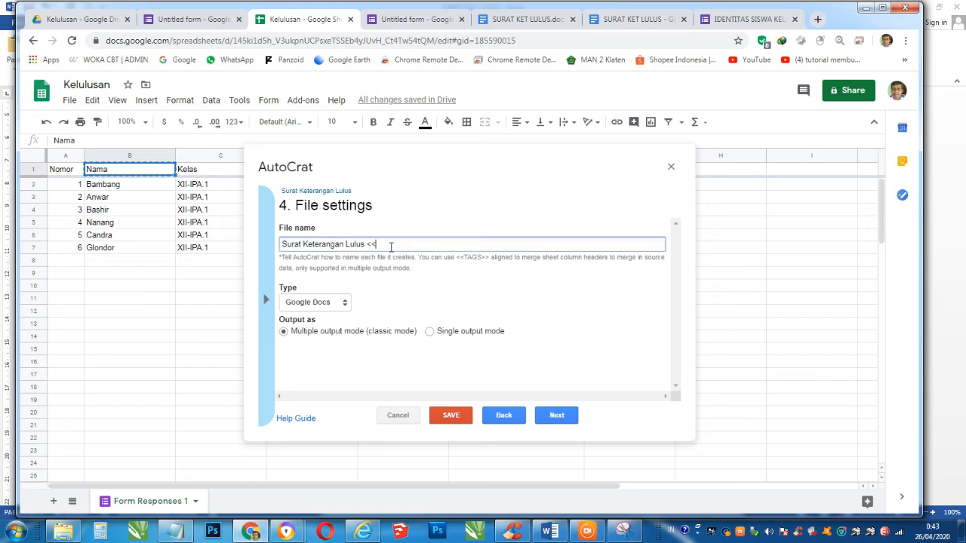
key("ctrl+v")
type(">>")
left_click(342, 304)
left_click(317, 330)
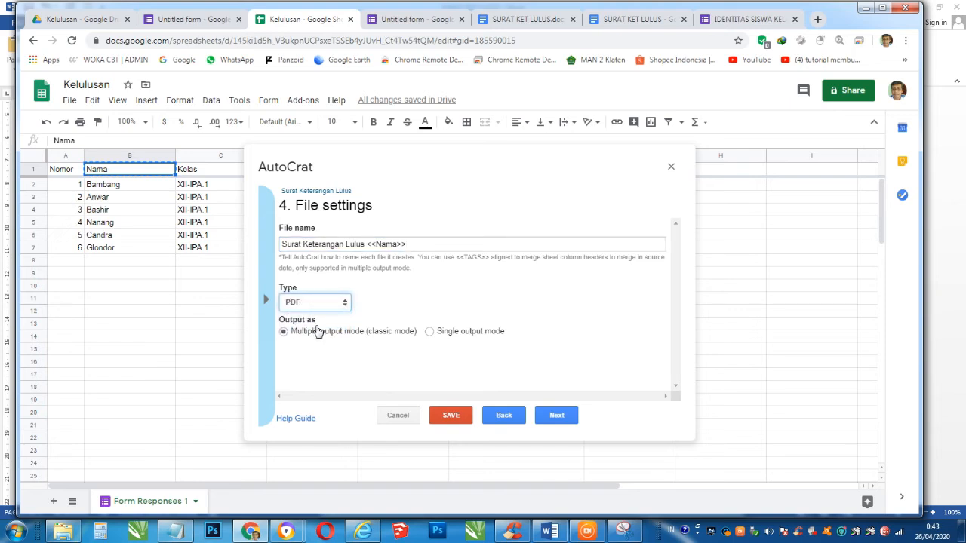
left_click(557, 416)
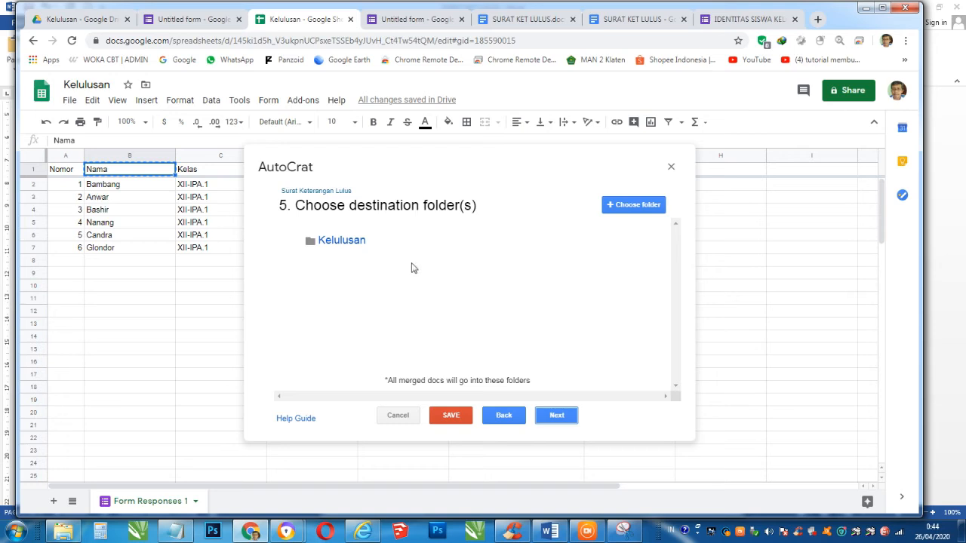
- Review the default Kelulusan destination folder in AutoCrat's folder step
mouse_move(432, 249)
- Create a folder named SKHU inside the Kelulusan Drive folder, then return to the spreadsheet
left_click(78, 20)
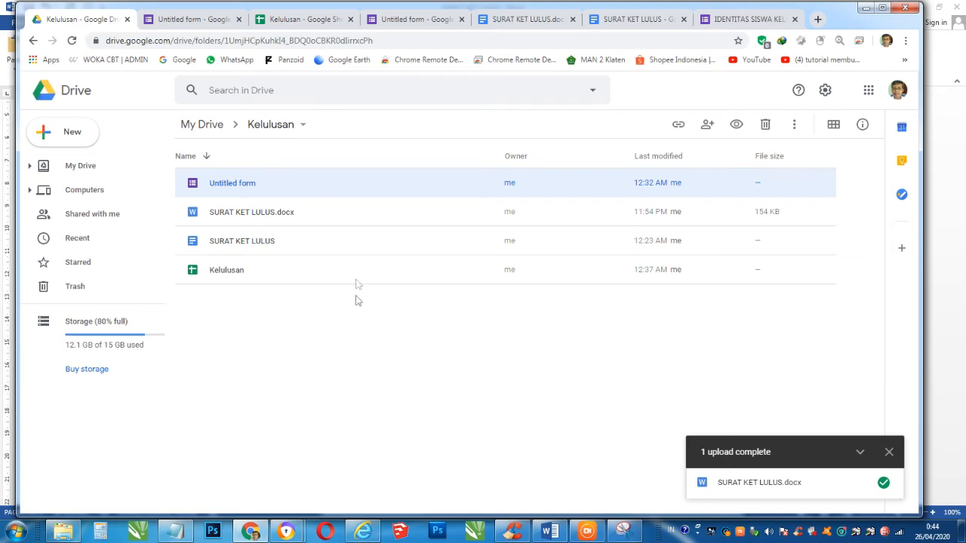
right_click(354, 323)
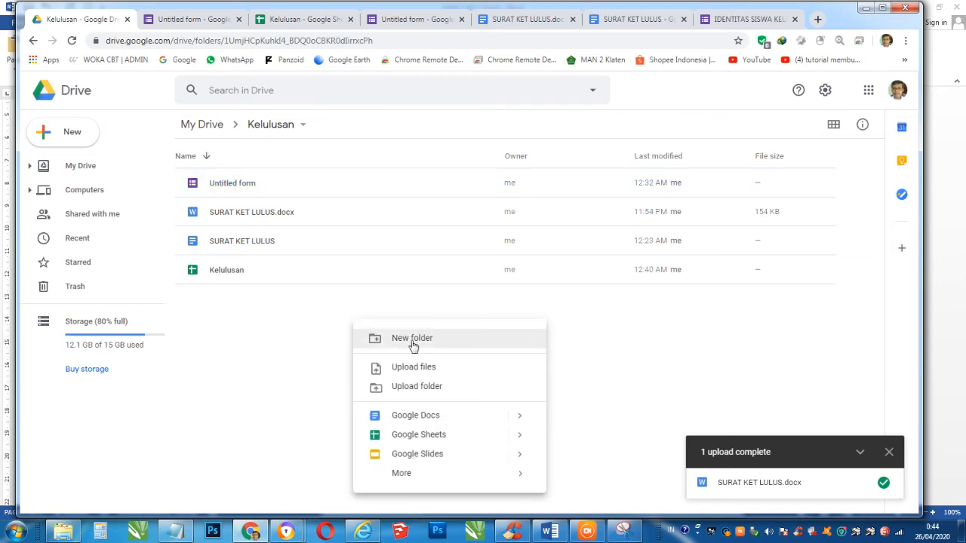
left_click(413, 345)
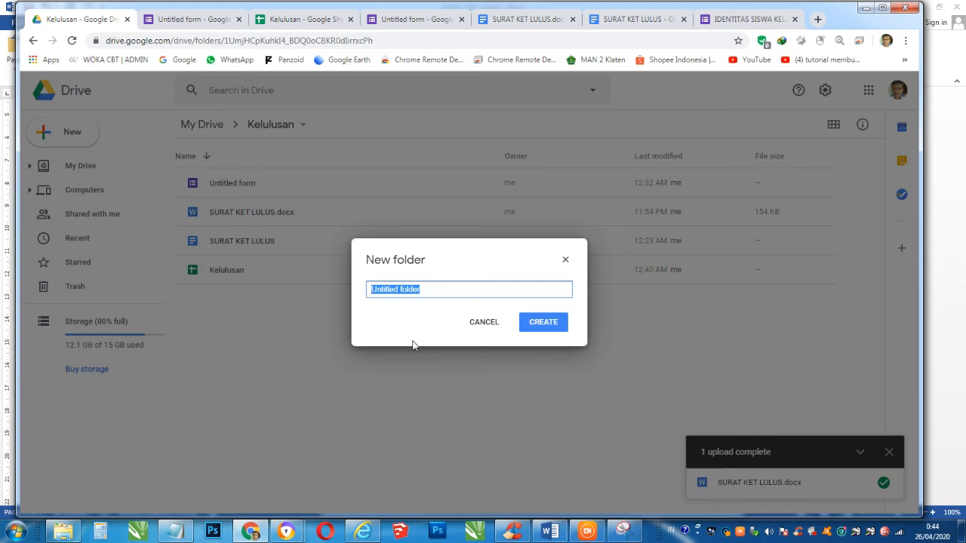
type("SKHU")
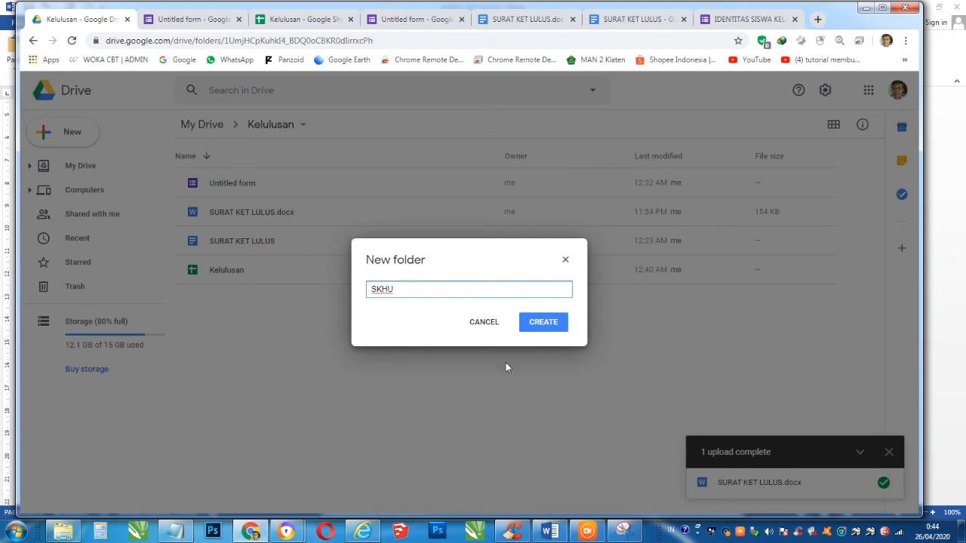
left_click(549, 324)
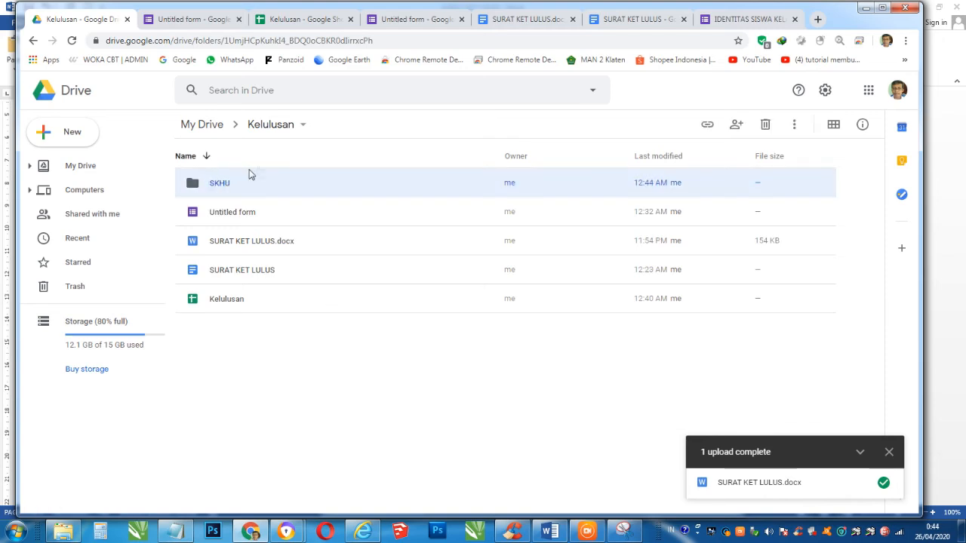
left_click(330, 20)
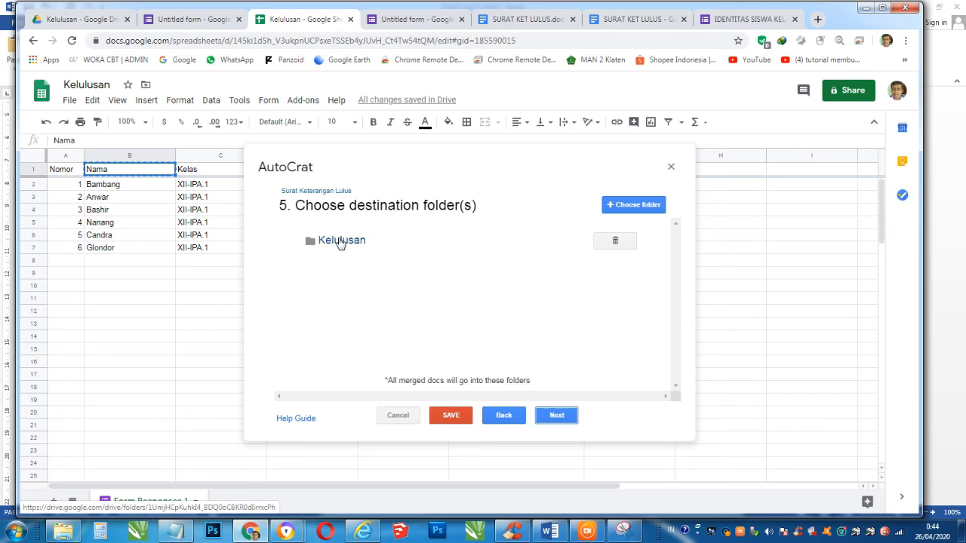
- Replace AutoCrat's old destination folder with the SKHU folder and continue
left_click(614, 240)
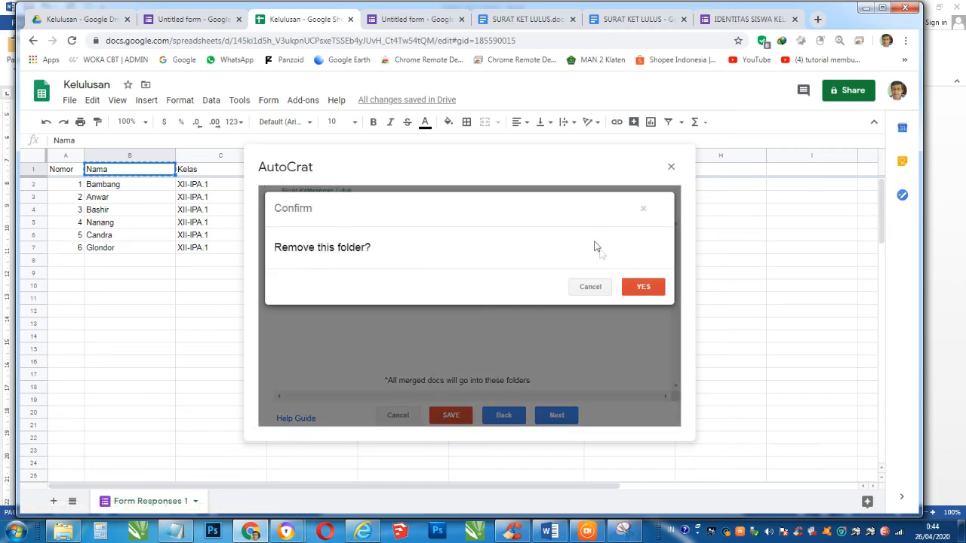
left_click(643, 287)
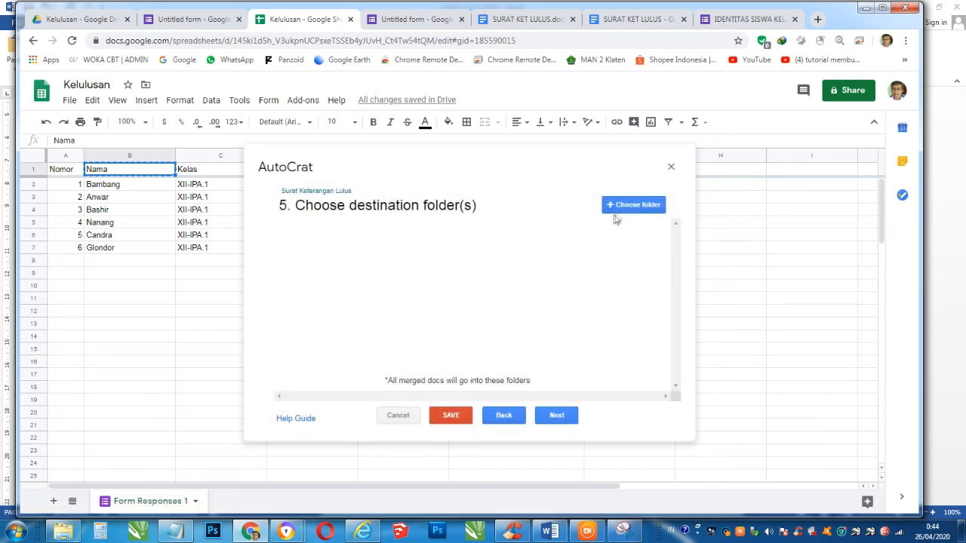
left_click(624, 210)
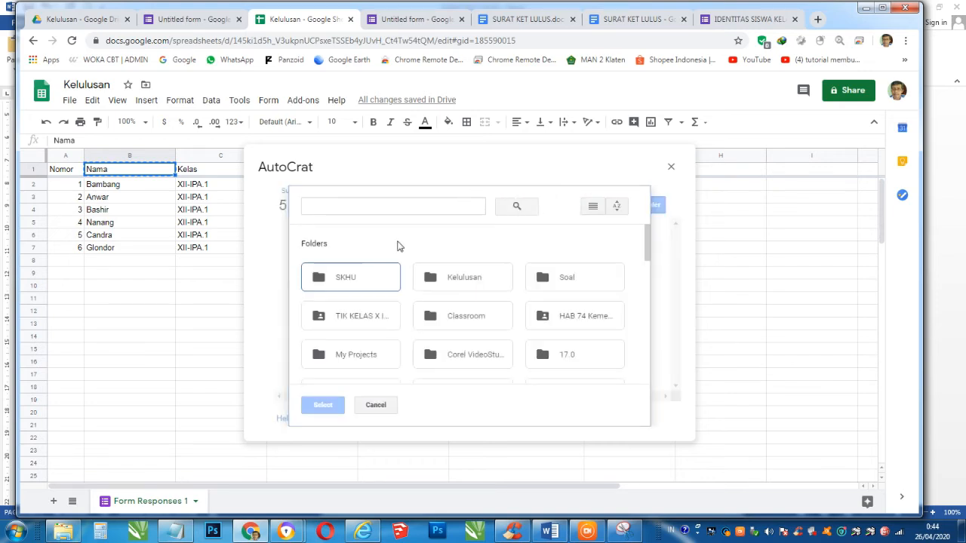
left_click(348, 278)
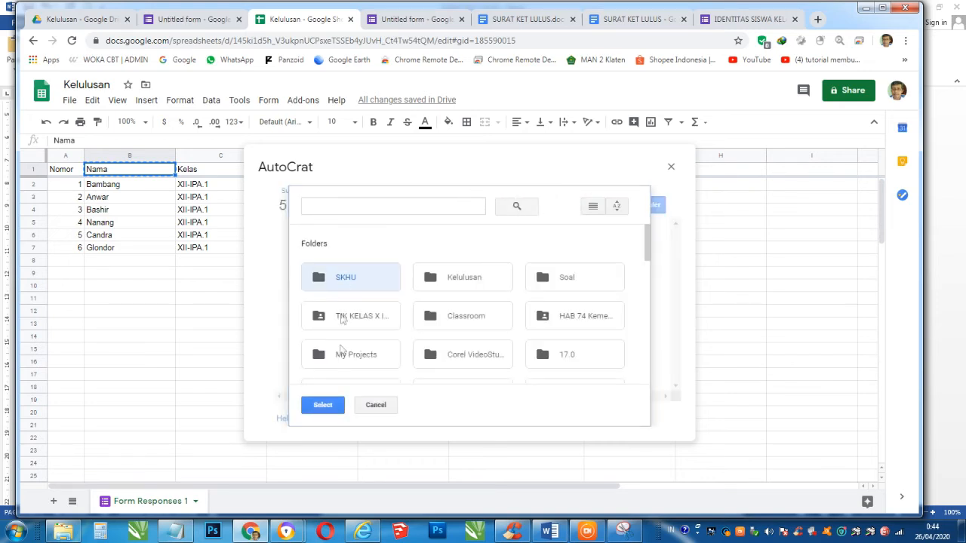
left_click(323, 406)
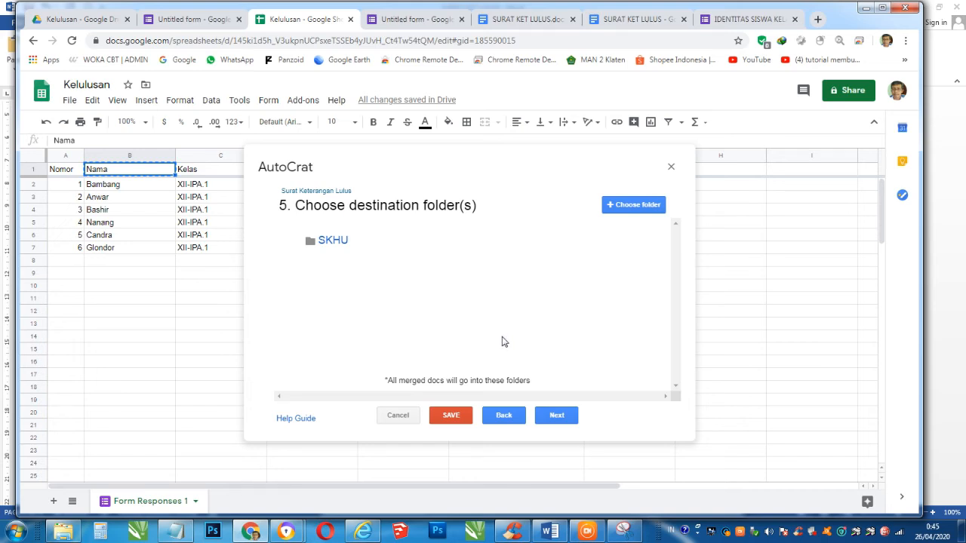
left_click(556, 416)
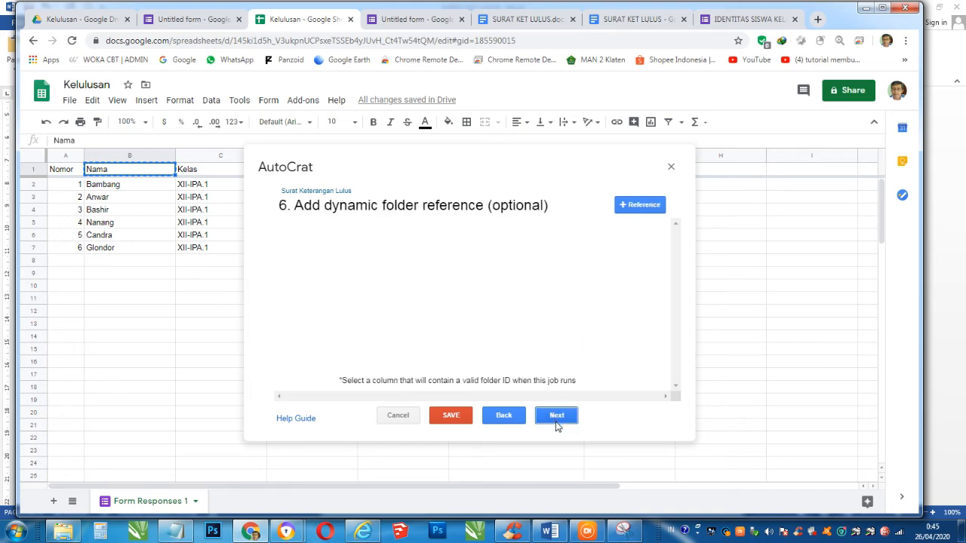
- Skip the folder reference and merge condition steps, and set Share doc to Yes as PDF
left_click(556, 416)
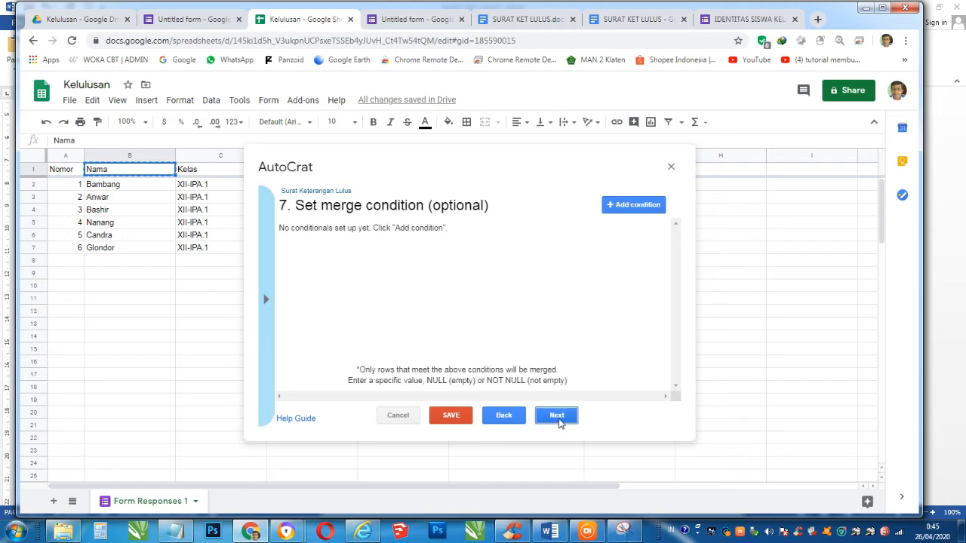
left_click(556, 416)
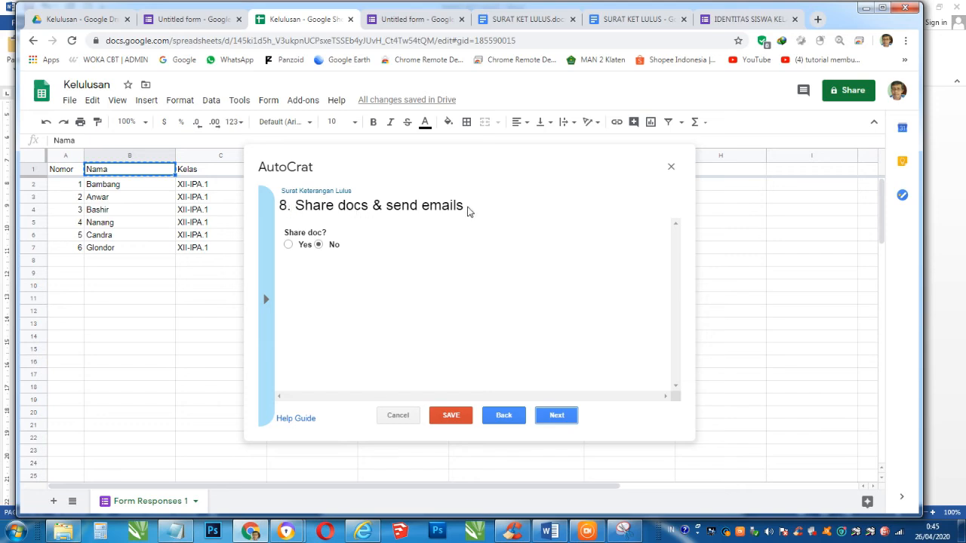
left_click(288, 245)
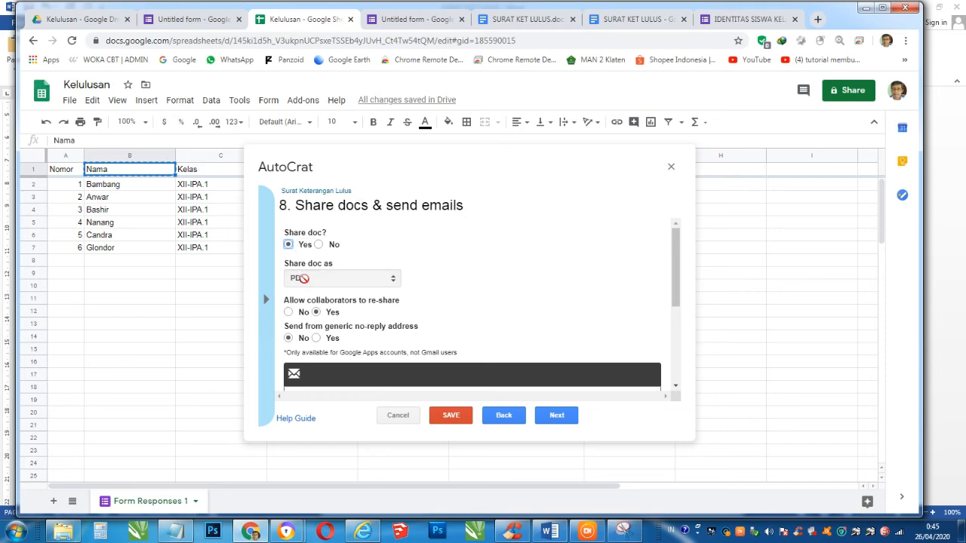
scroll(341, 364, "down", 3)
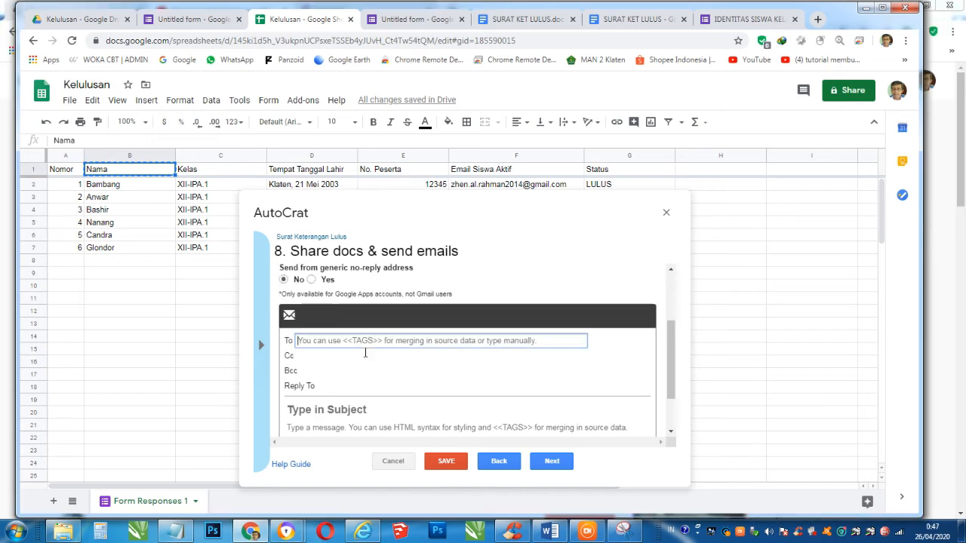
- Set the email recipient to <<Email Siswa Aktif>> using the copied F1 header
type("<<")
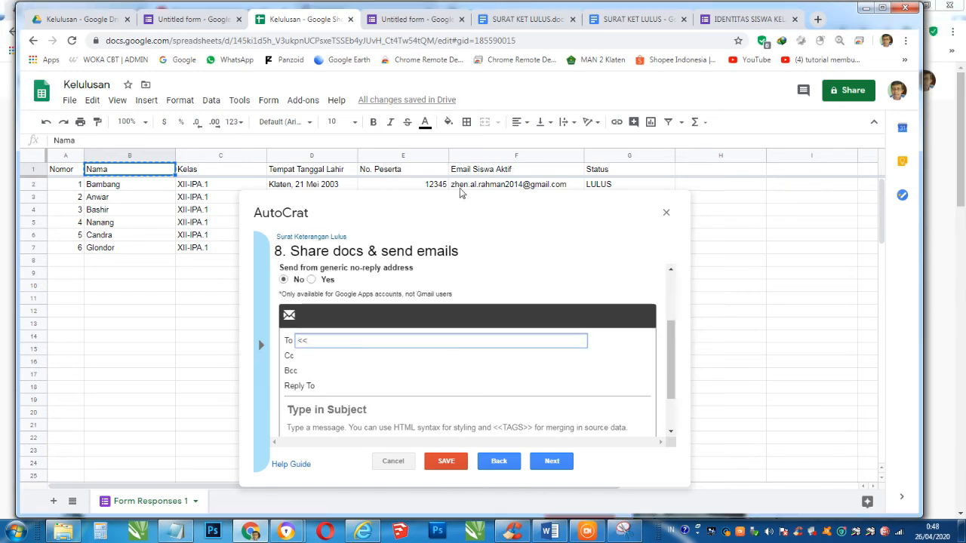
left_click(473, 175)
key("ctrl+c")
left_click(341, 340)
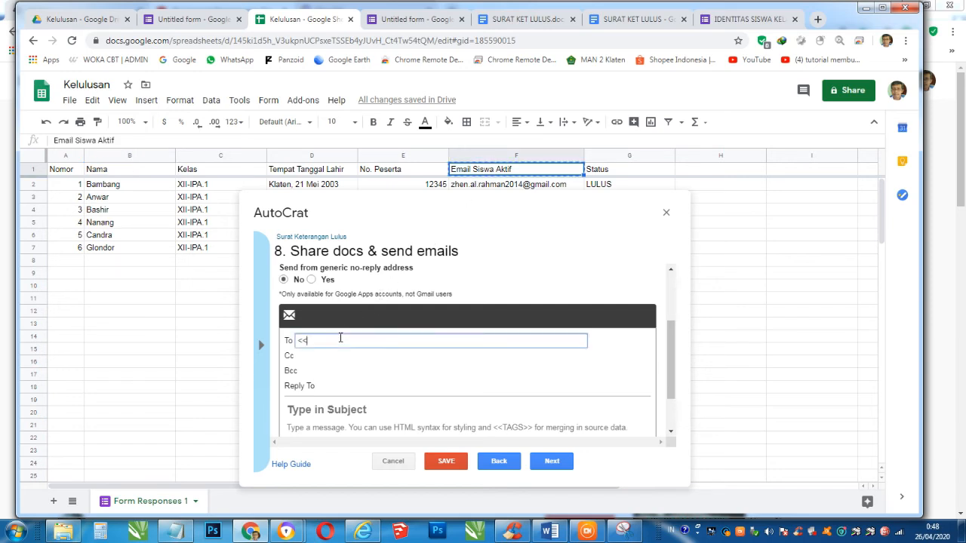
key("ctrl+v")
- Enter subject 'SURAT KETERANGAN LULUS' and a message asking students to keep the letter
scroll(364, 346, "down", 1)
left_click(385, 352)
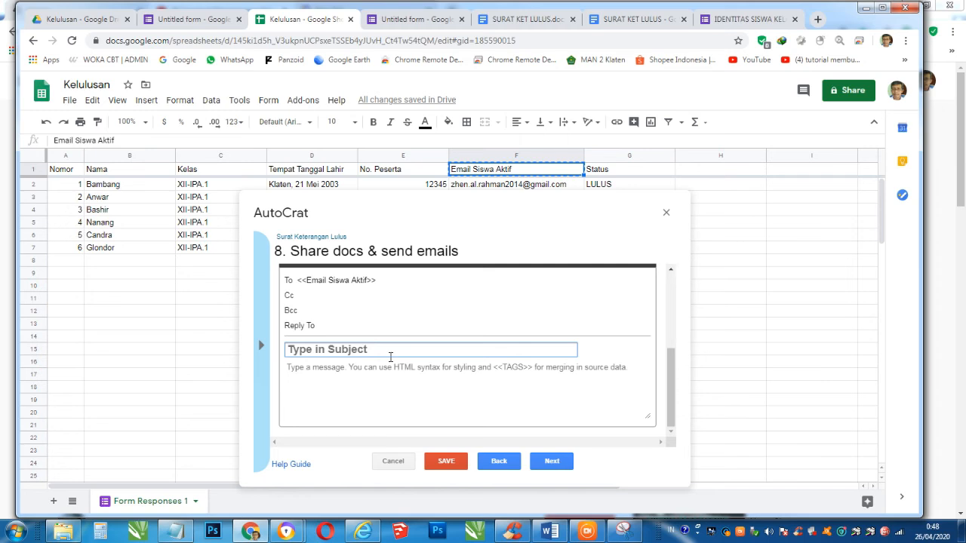
type("SURAT ")
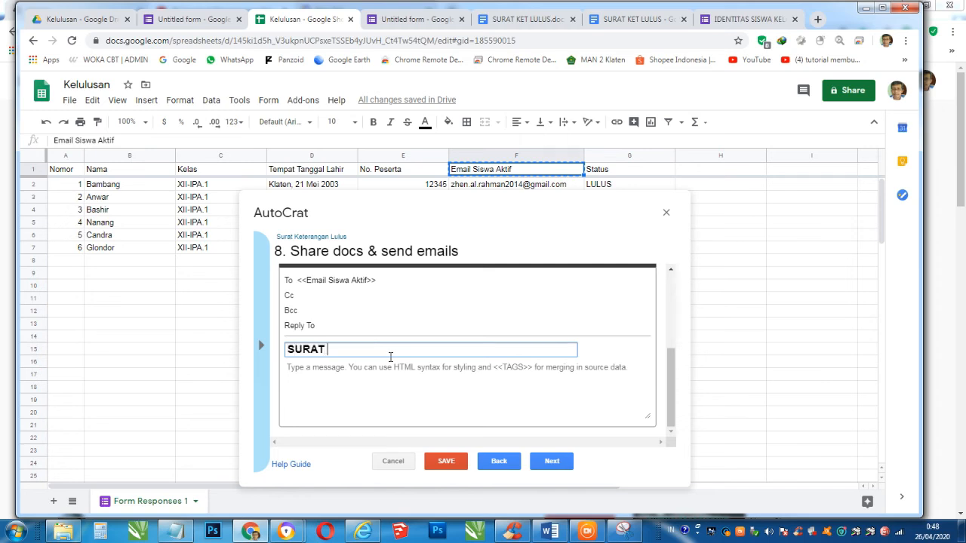
type("KETERANGA")
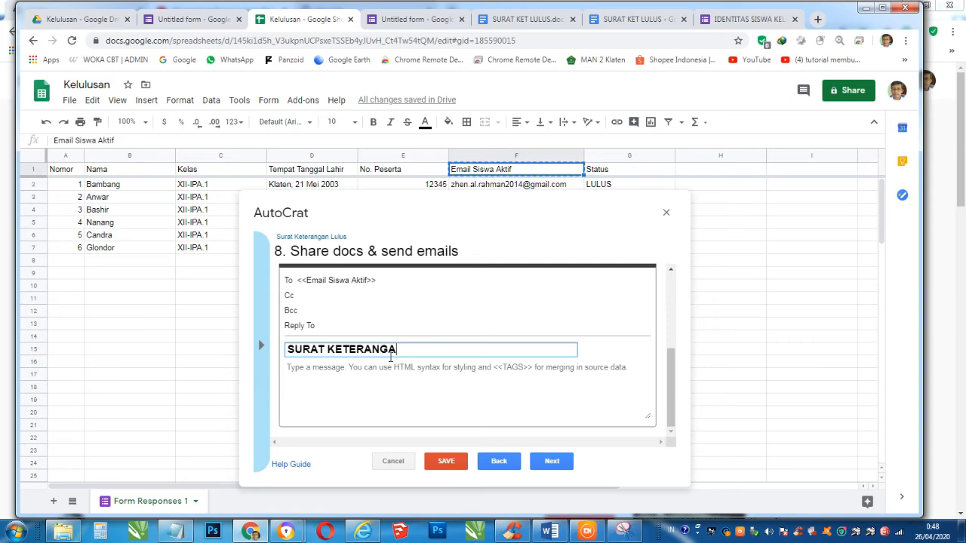
type("N LULUS")
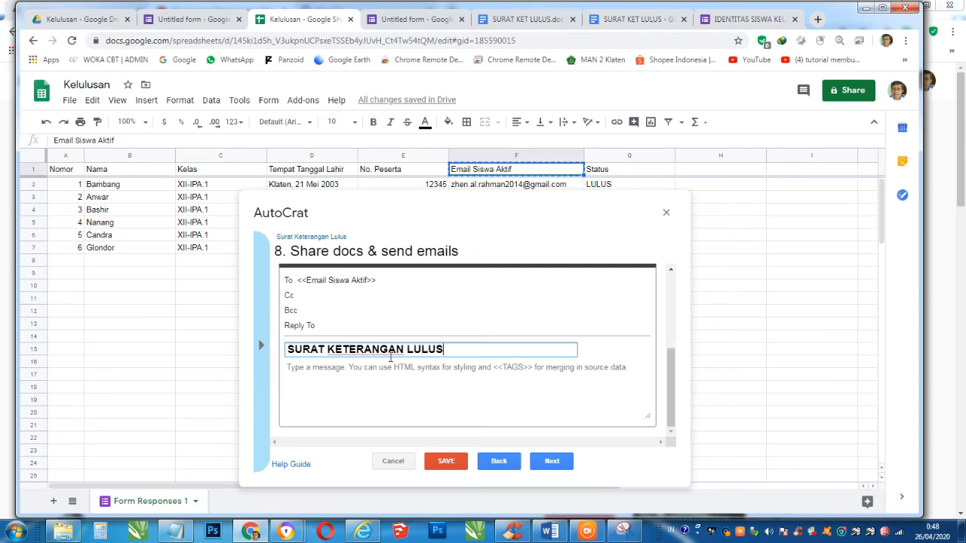
left_click(405, 370)
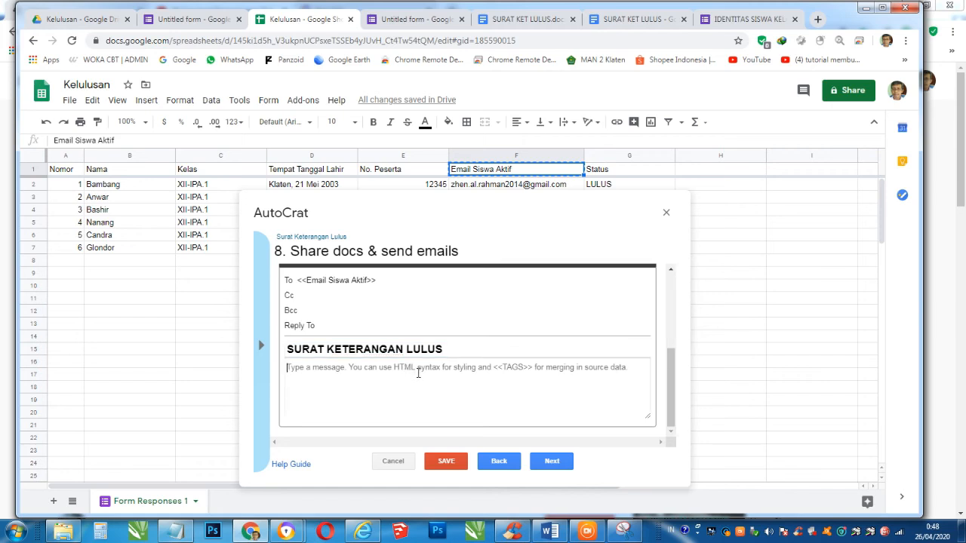
type("Mohon ")
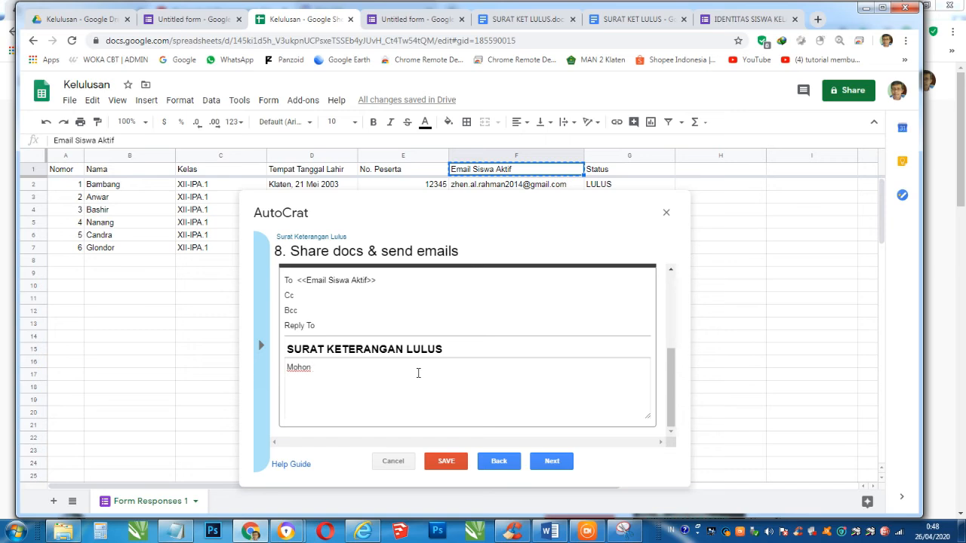
type("surat ini disimpan dengan baik")
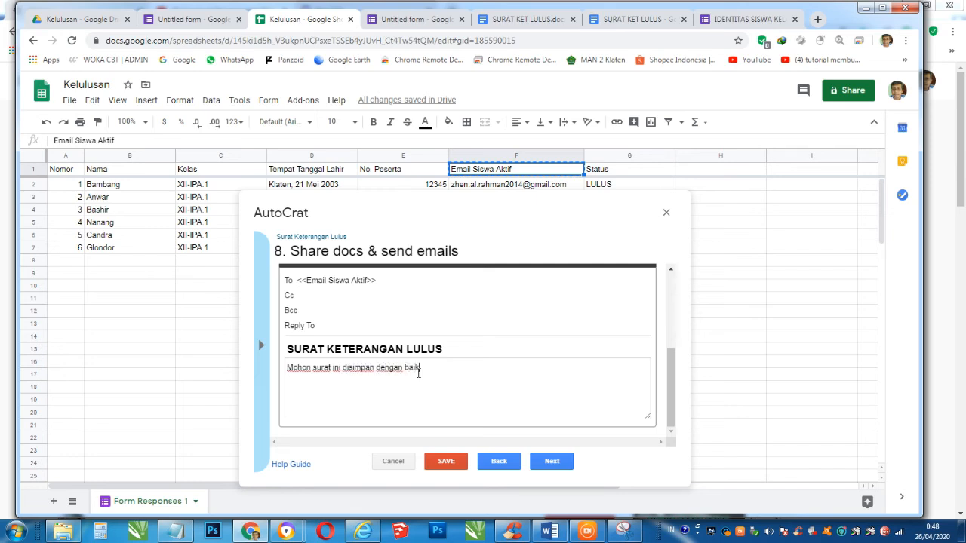
type(", dan dicetak.")
left_click(549, 462)
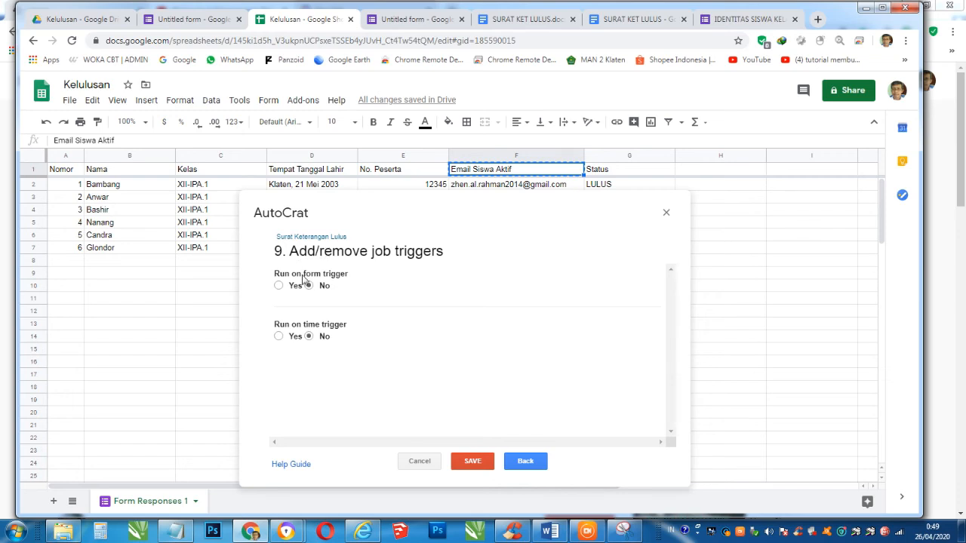
- Set the job to run on form trigger, enable project triggers, and save it
left_click(278, 286)
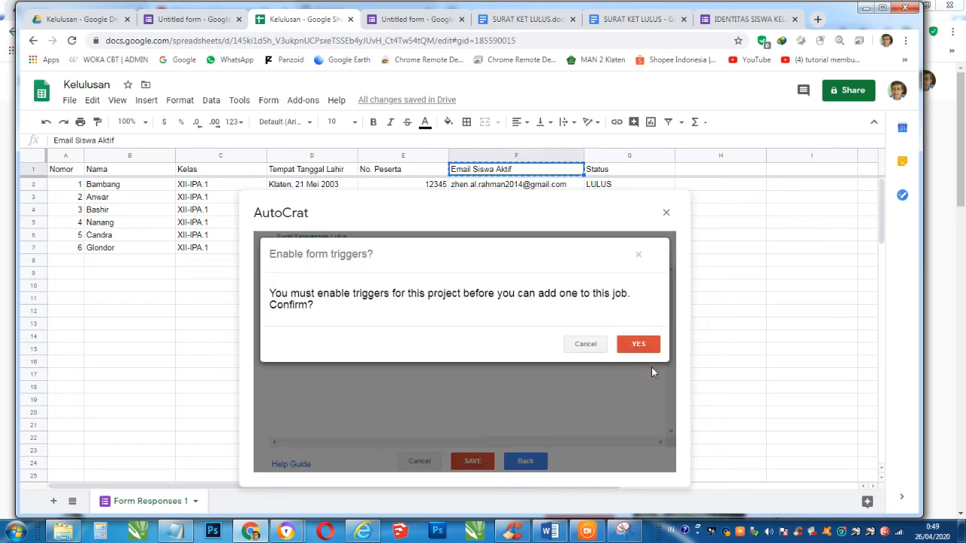
left_click(640, 345)
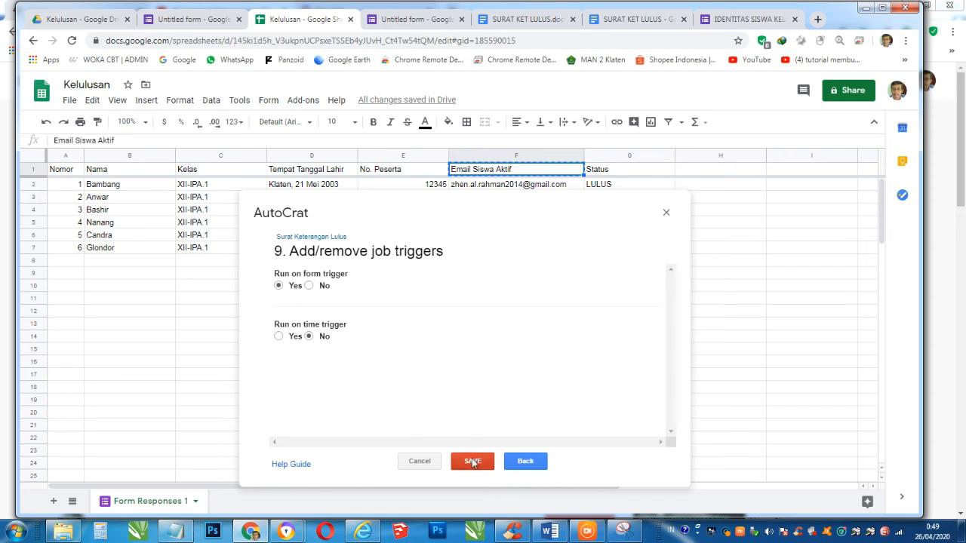
left_click(472, 462)
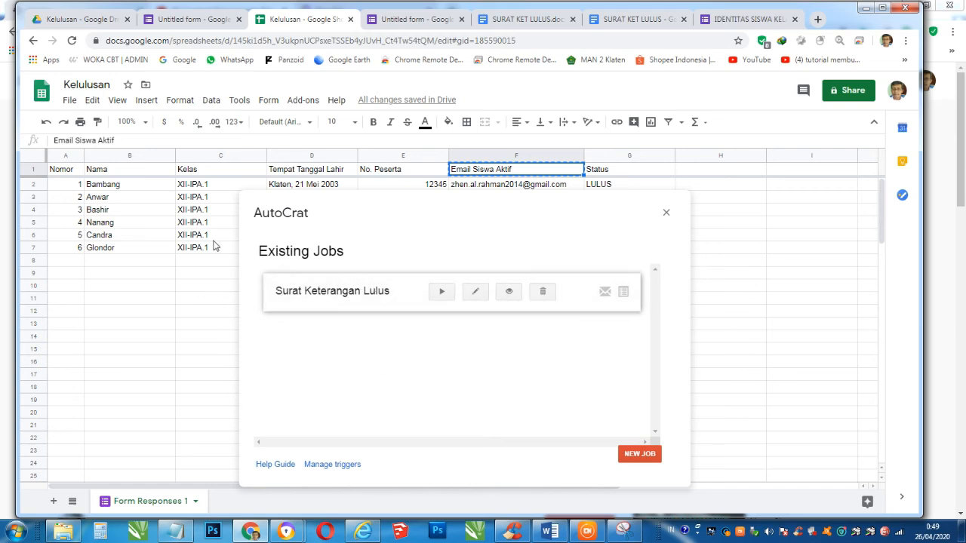
- Run the Surat Keterangan Lulus job from the Existing Jobs list
double_click(367, 204)
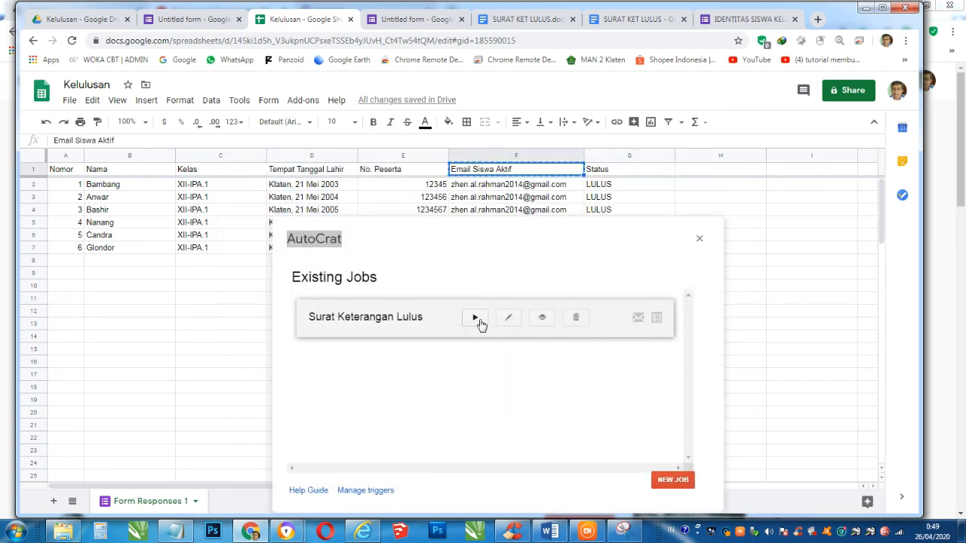
left_click(477, 320)
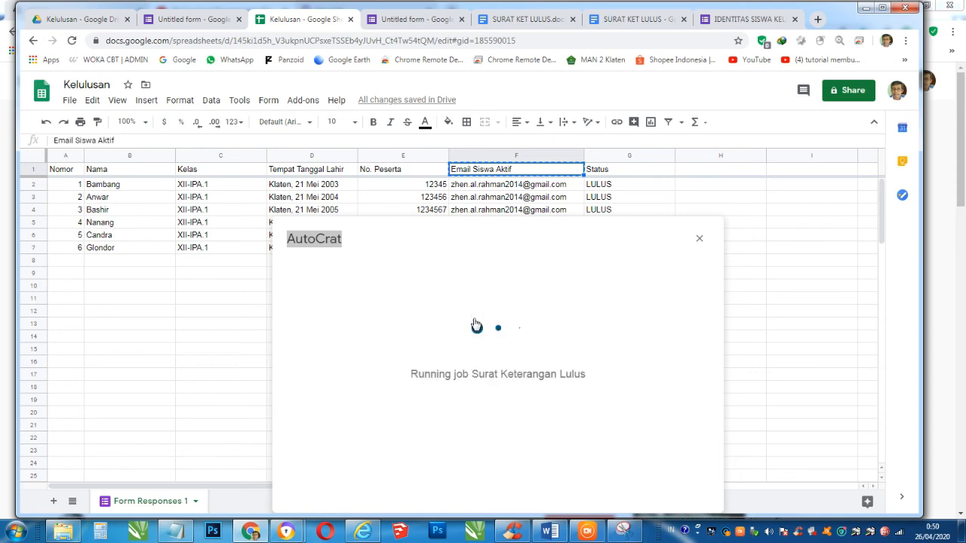
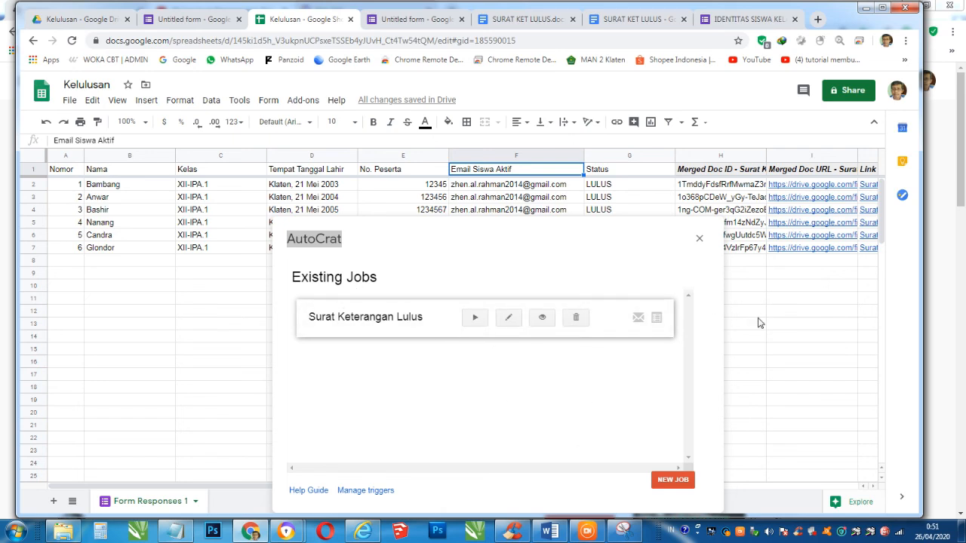
- Close the AutoCrat job list and confirm all six LULUS rows show 'PDF created' merge status
left_click(701, 240)
left_click_drag(555, 491, 782, 492)
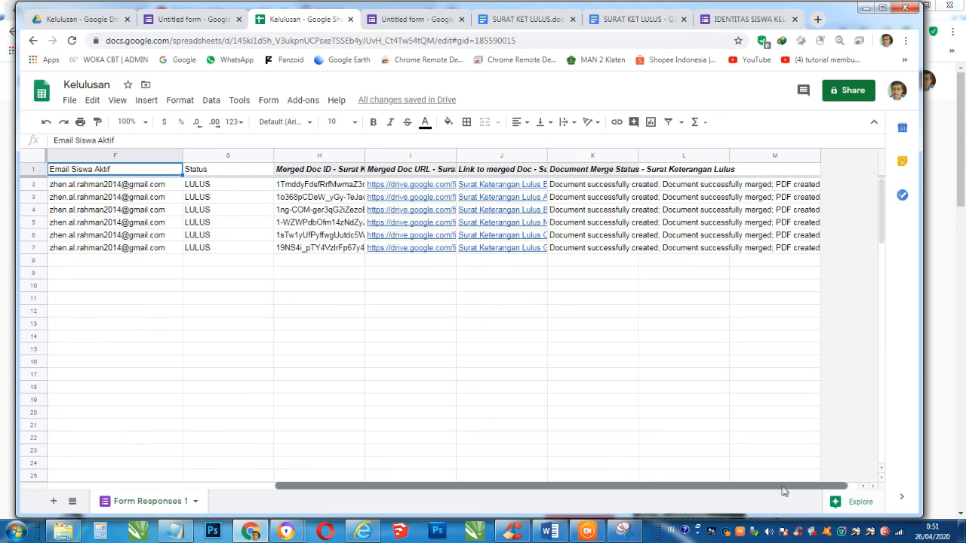
mouse_move(420, 192)
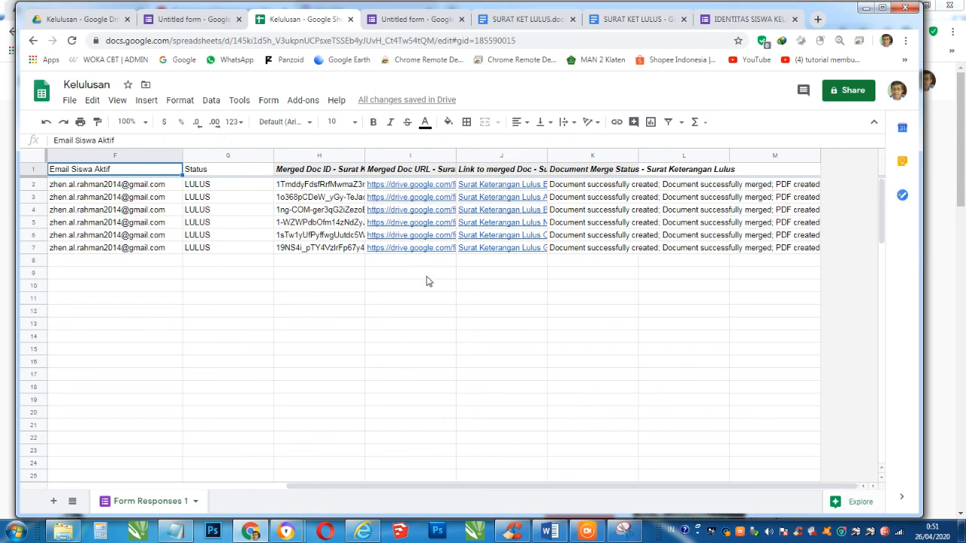
left_click(389, 313)
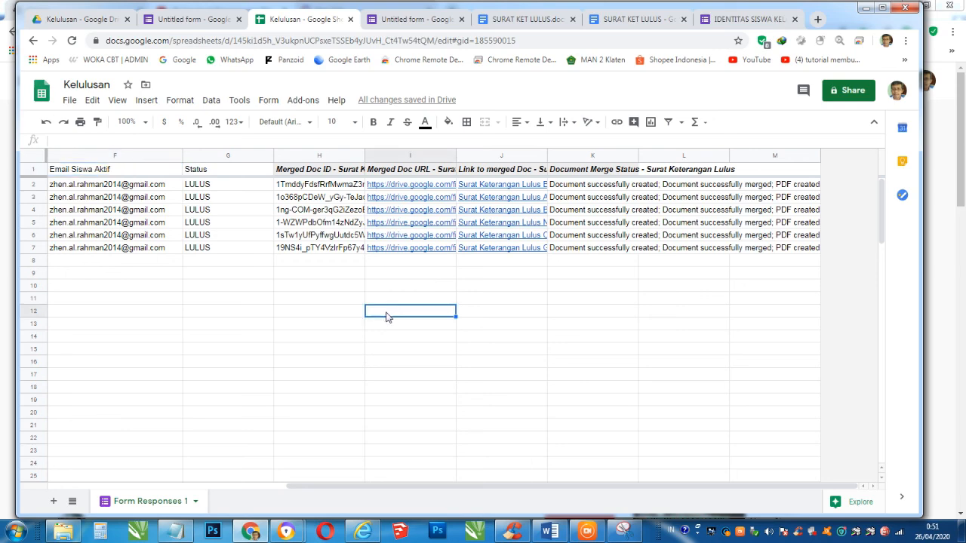
- Open the SKHU folder in Drive, briefly rechecking the Kelulusan spreadsheet
left_click(59, 20)
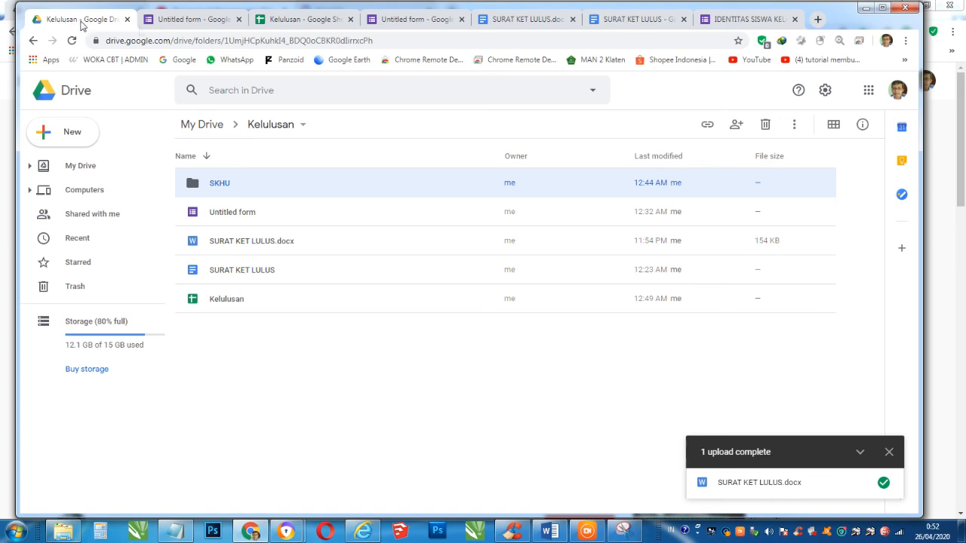
double_click(220, 189)
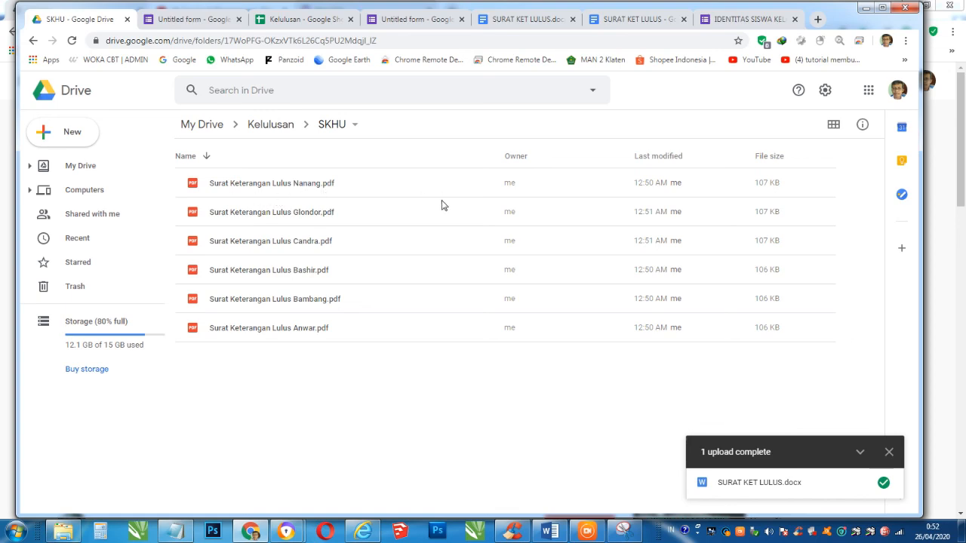
left_click(301, 19)
scroll(172, 176, "left", 5)
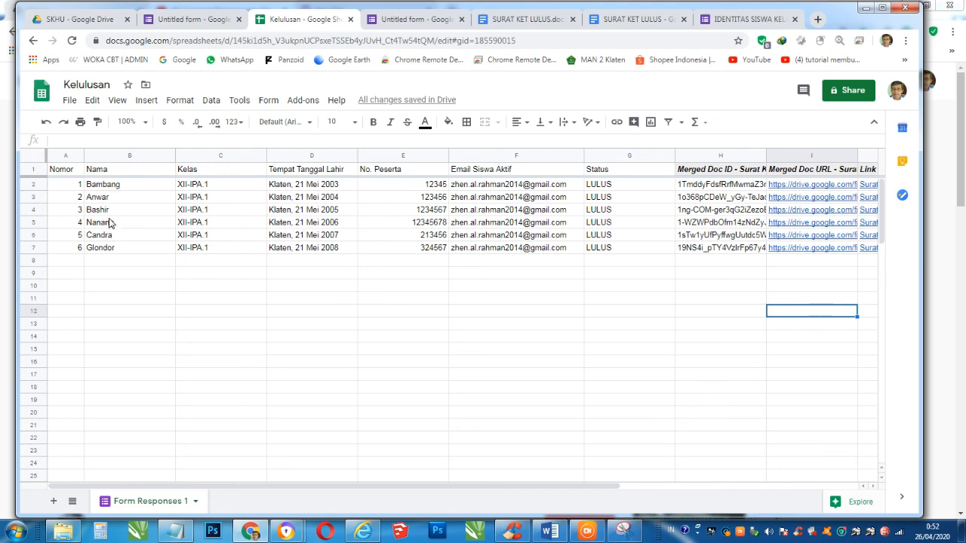
left_click(102, 19)
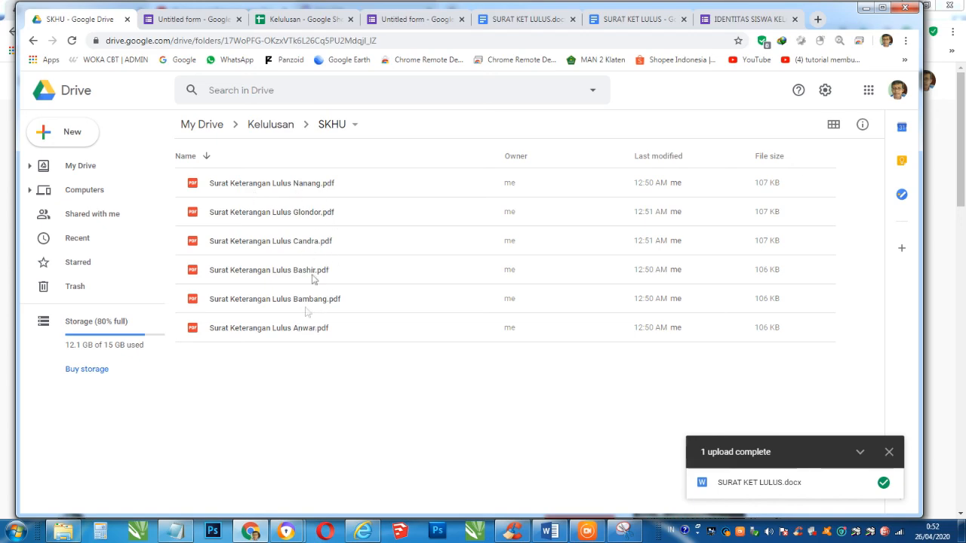
- Preview Surat Keterangan Lulus Nanang.pdf and scroll through its contents
left_click(300, 187)
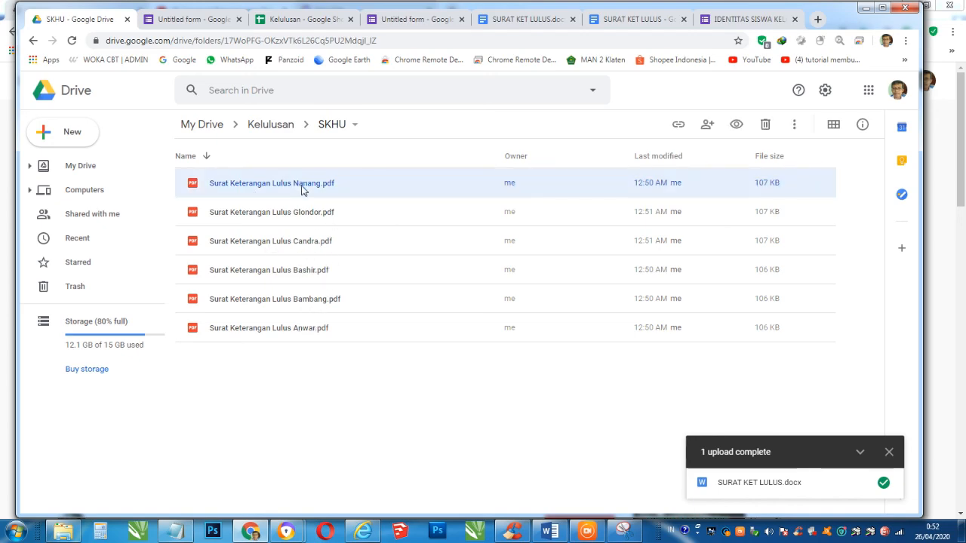
double_click(302, 190)
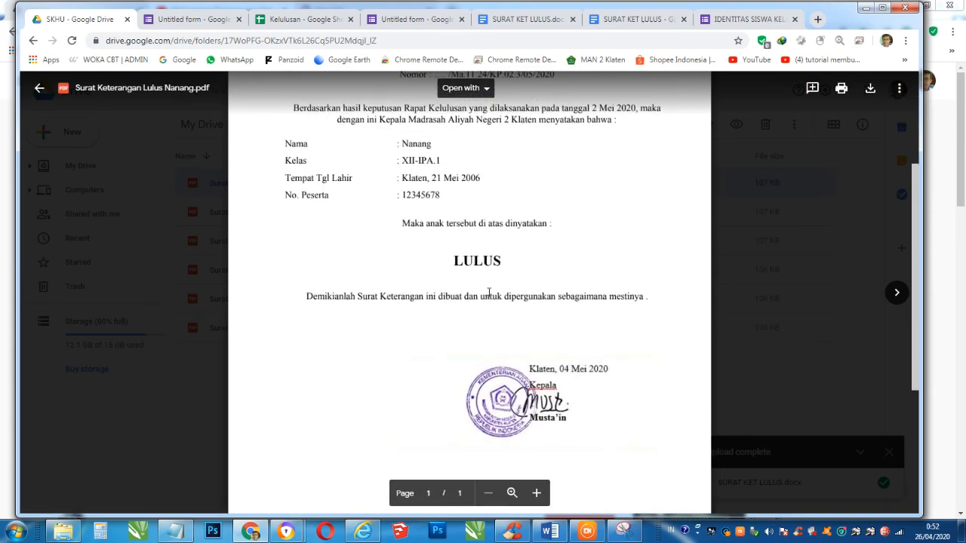
scroll(489, 293, "up", 1)
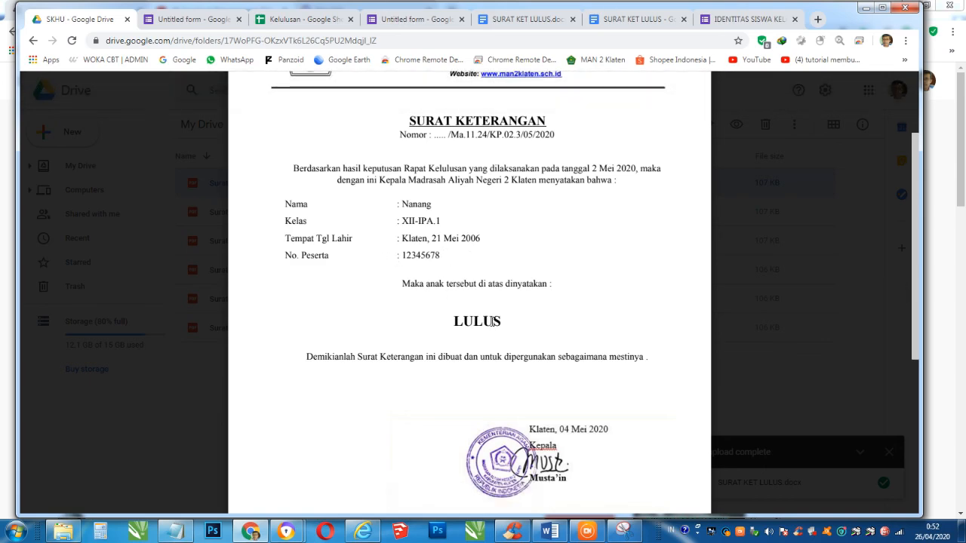
scroll(548, 405, "down", 3)
scroll(535, 397, "up", 3)
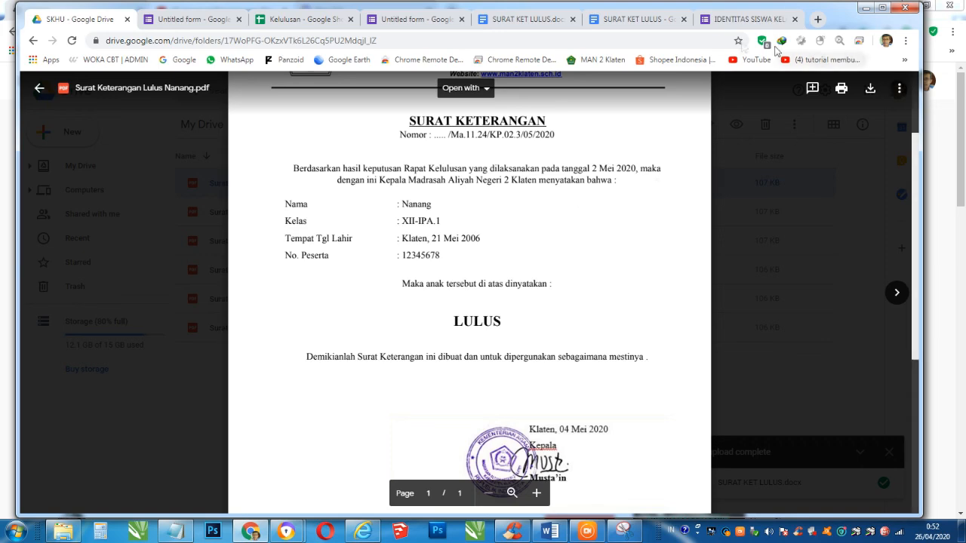
left_click(818, 19)
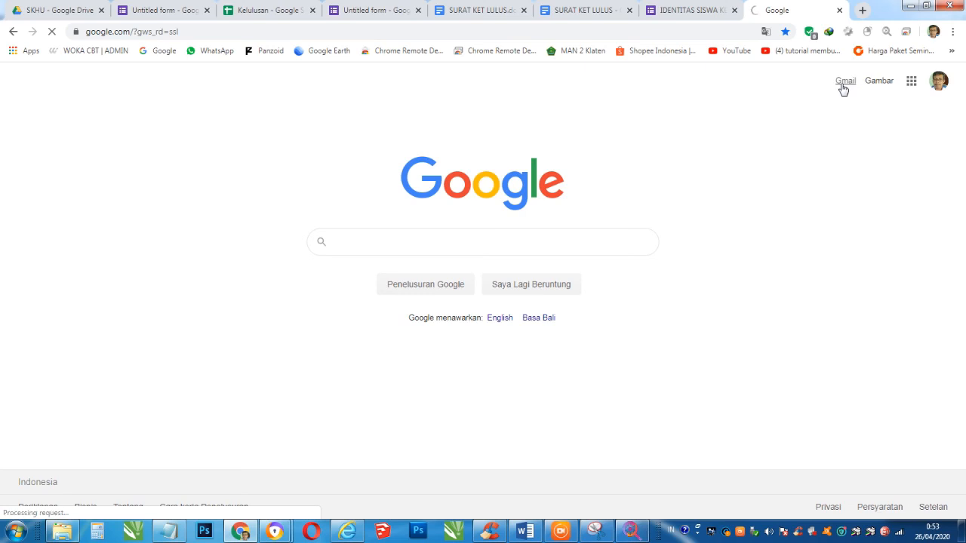
- Load the Gmail inbox showing the six new SURAT KETERANGAN LULUS emails
left_click(843, 86)
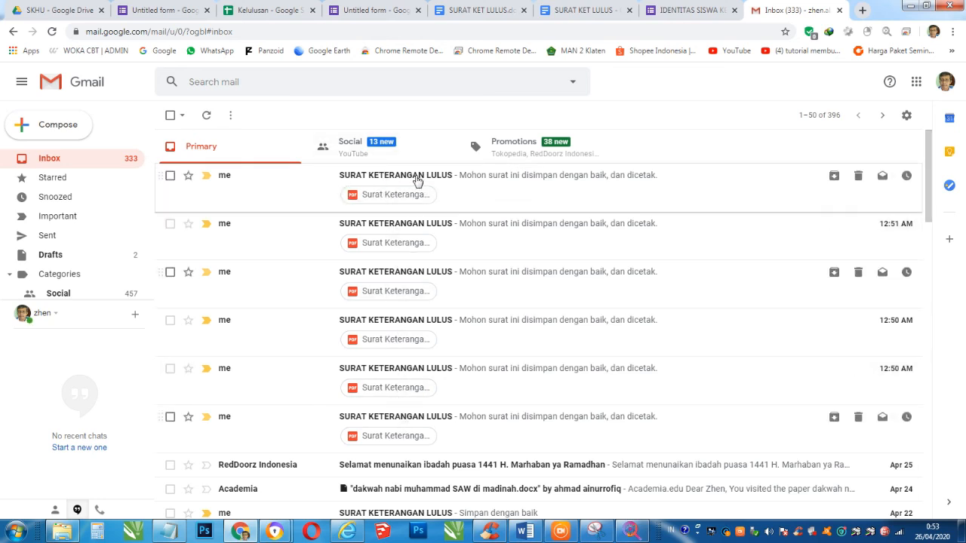
- Open the newest SURAT KETERANGAN LULUS email and preview its Glondor certificate PDF
left_click(416, 181)
mouse_move(255, 296)
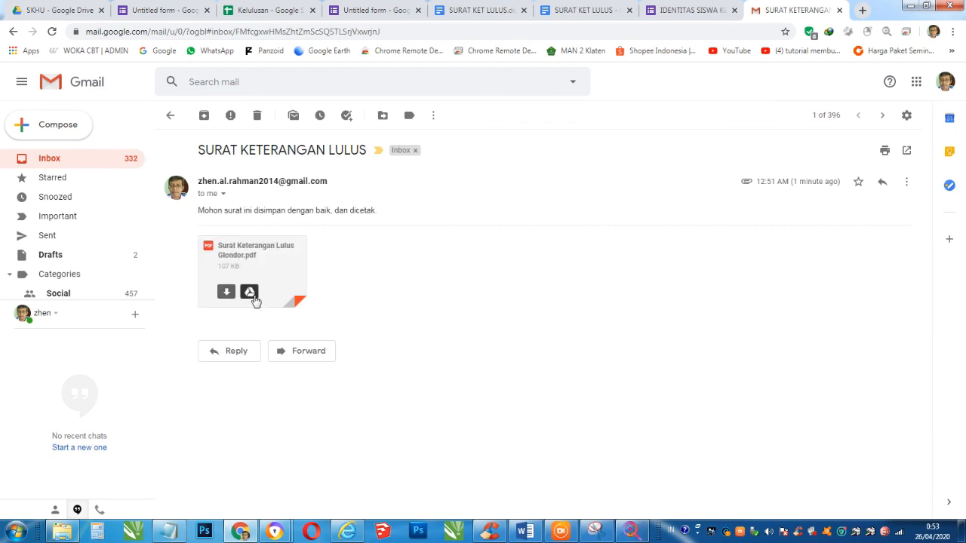
left_click(252, 255)
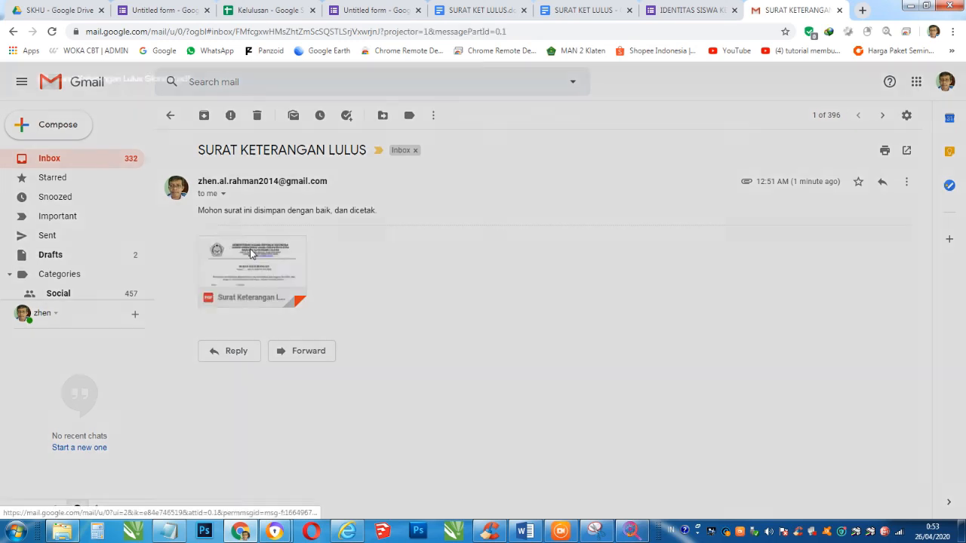
scroll(468, 264, "down", 1)
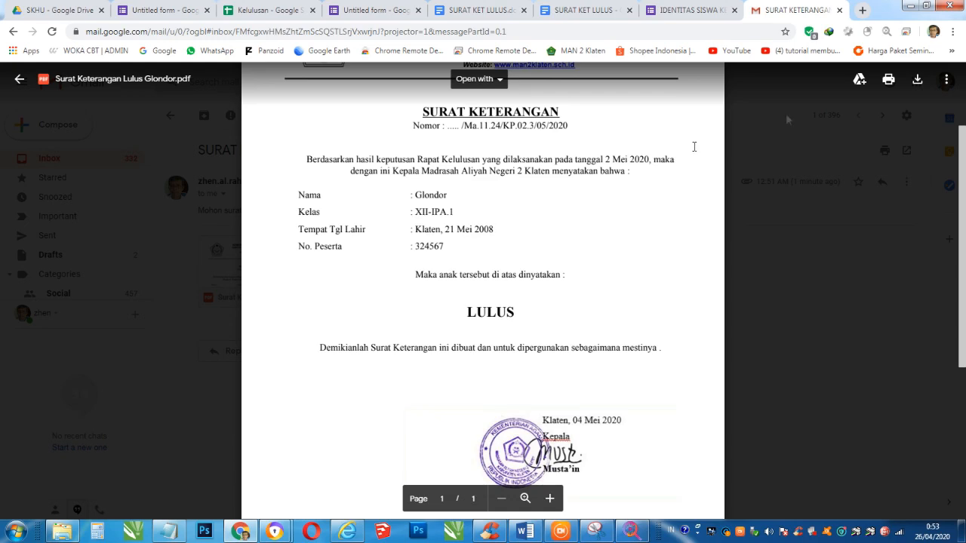
left_click(15, 32)
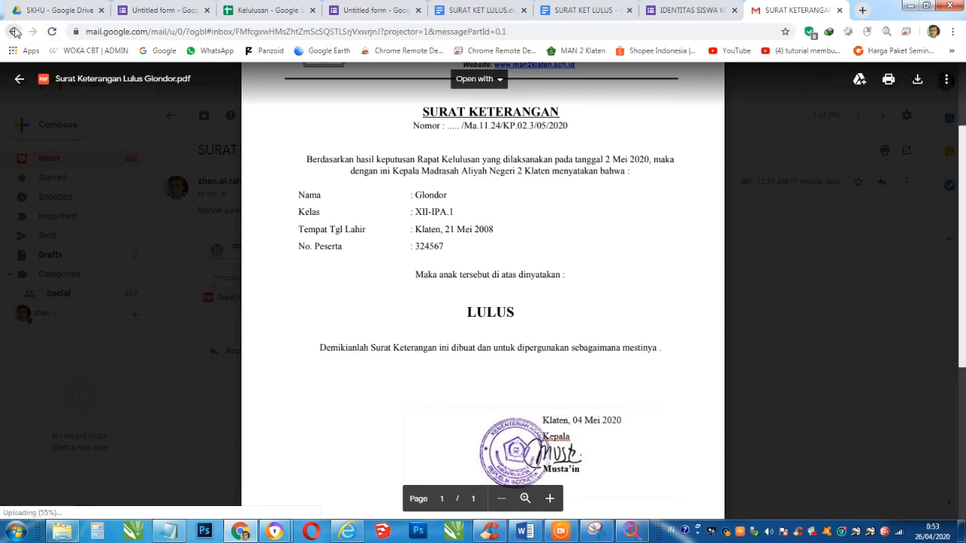
left_click(15, 32)
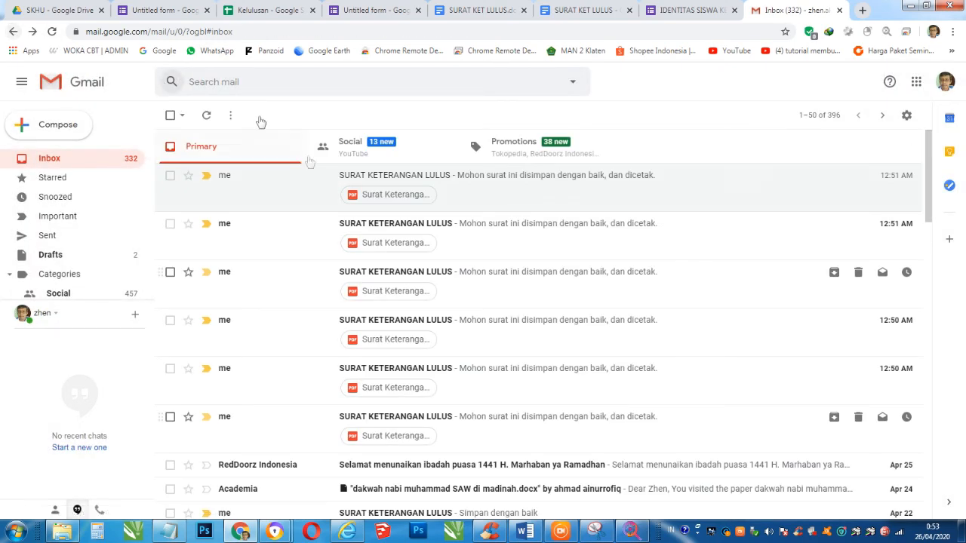
- Open the third SURAT KETERANGAN LULUS email and preview its Nanang certificate PDF
left_click(412, 283)
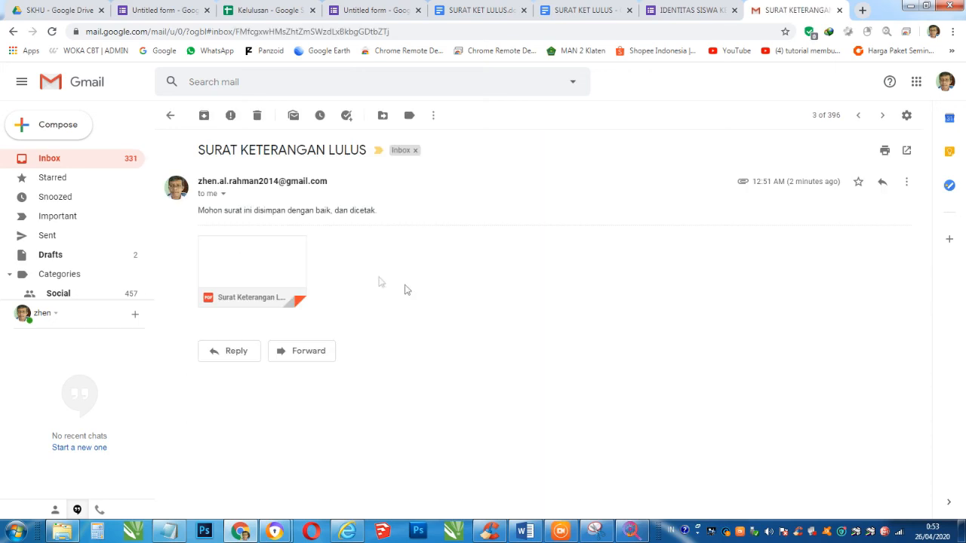
mouse_move(252, 302)
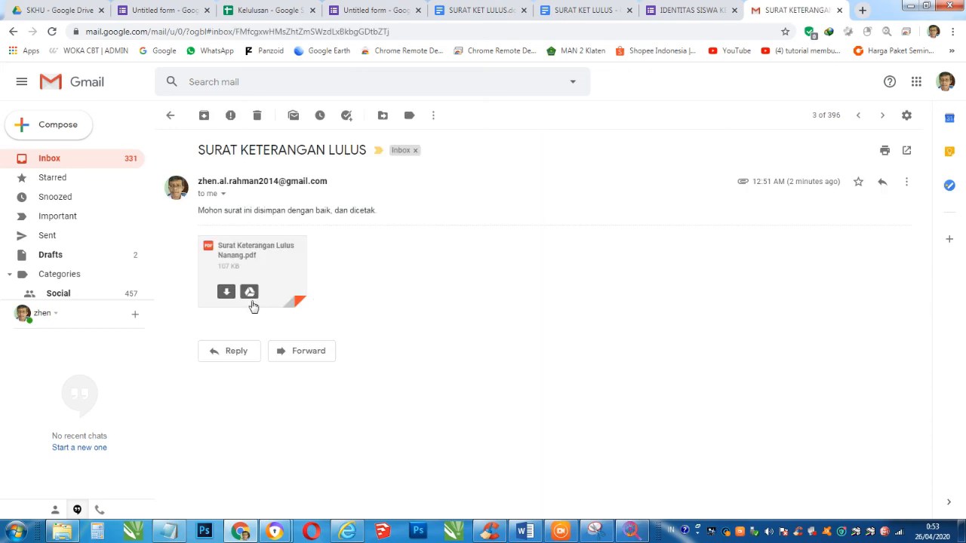
left_click(246, 264)
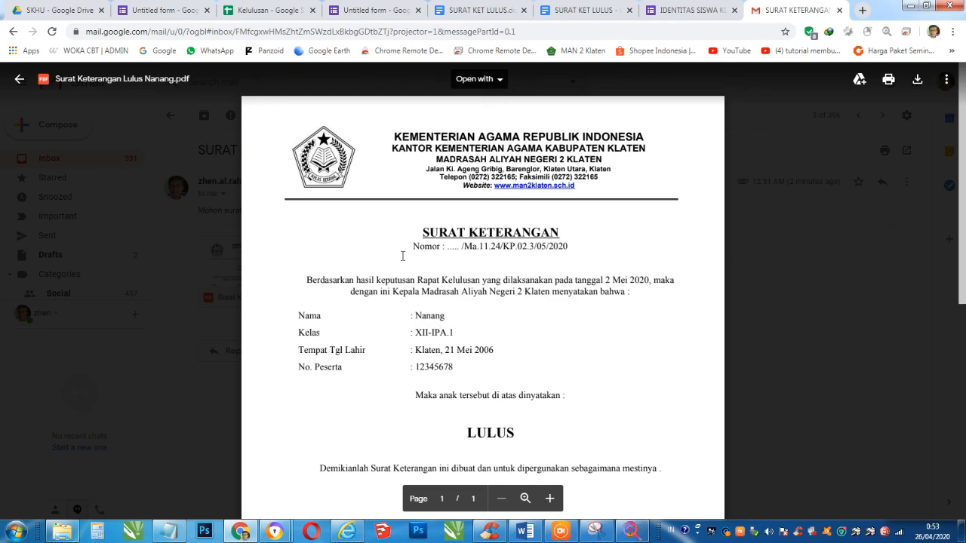
left_click(20, 79)
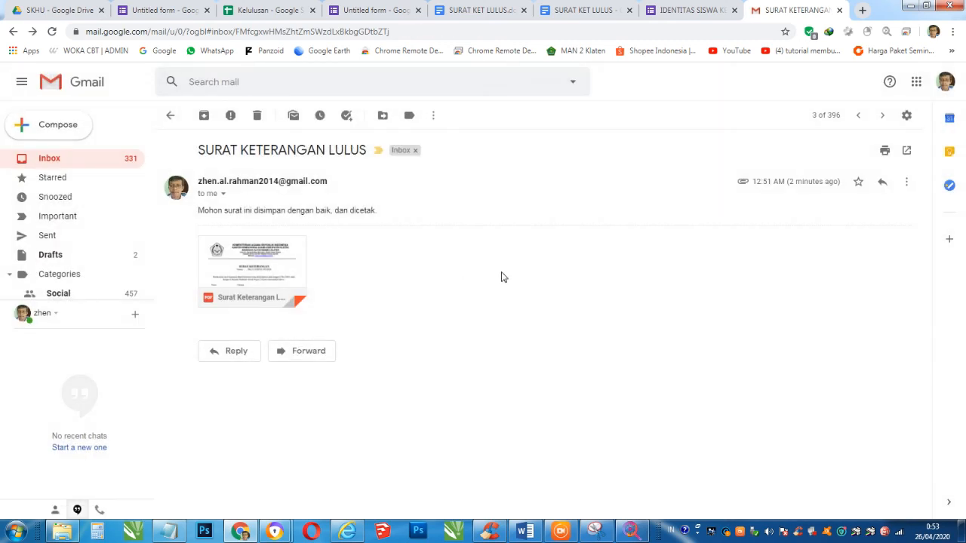
- Close the Nanang PDF preview in Drive, returning to the SKHU folder's six 106–107 KB PDFs
left_click(60, 9)
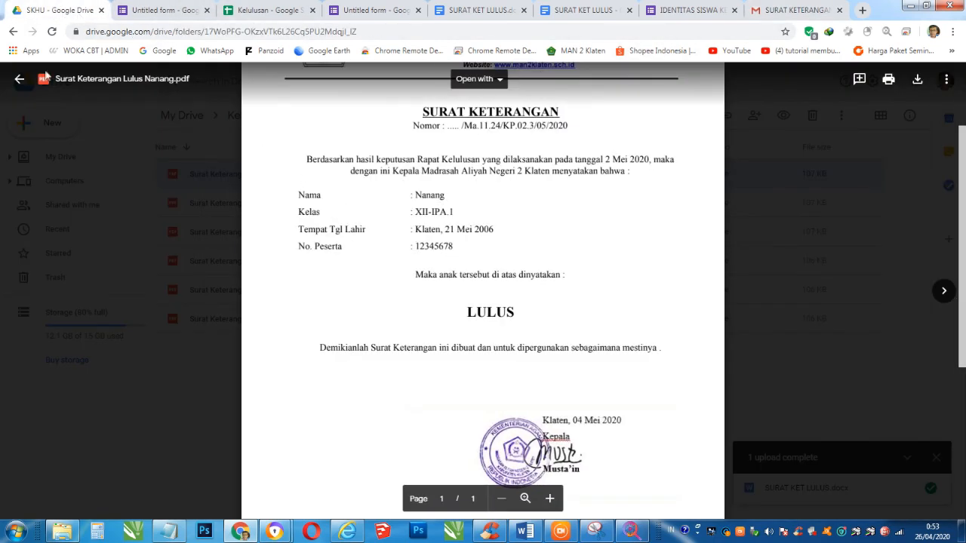
left_click(20, 78)
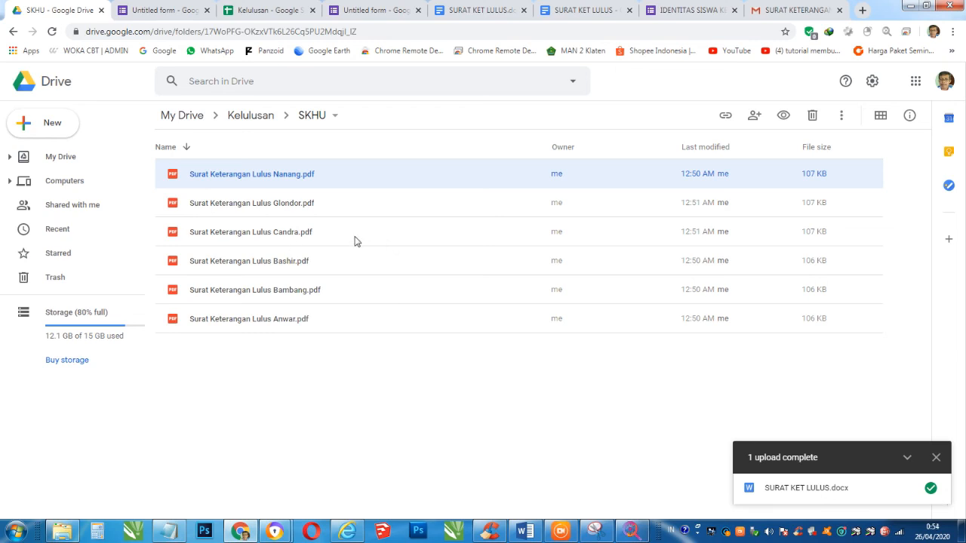
key("ctrl")
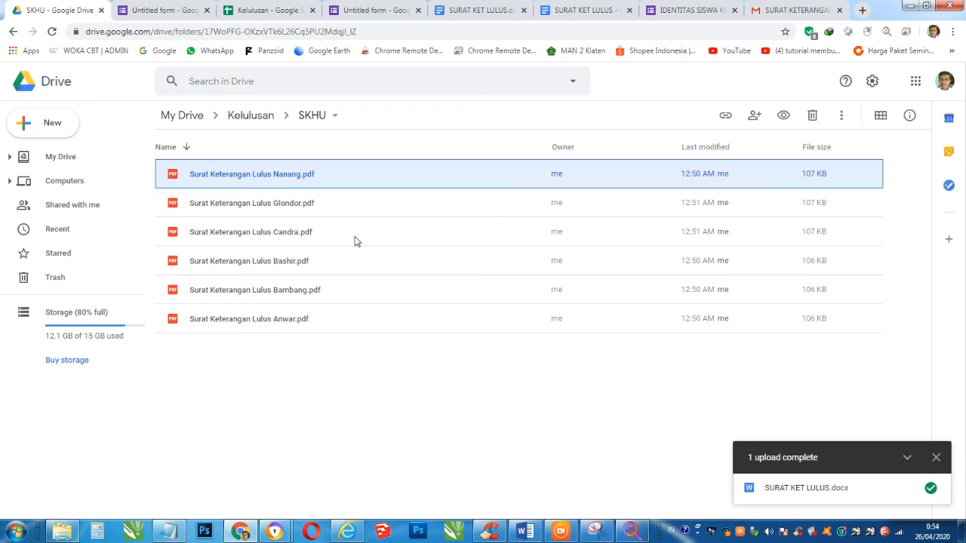